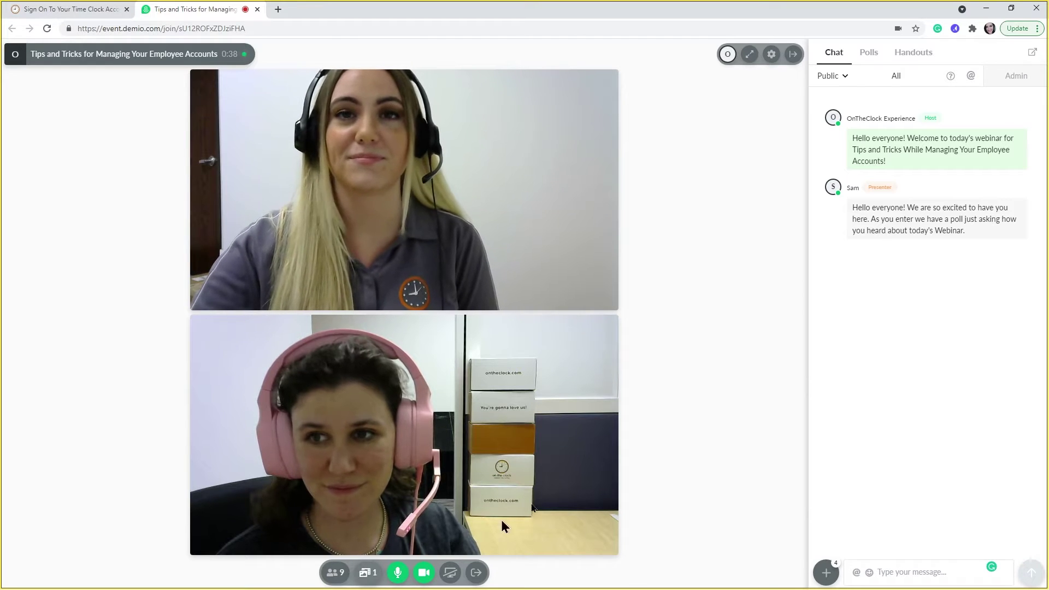
Step: Check the responses to the webinar poll about where attendees heard of it, and return to the public chat
left_click(856, 57)
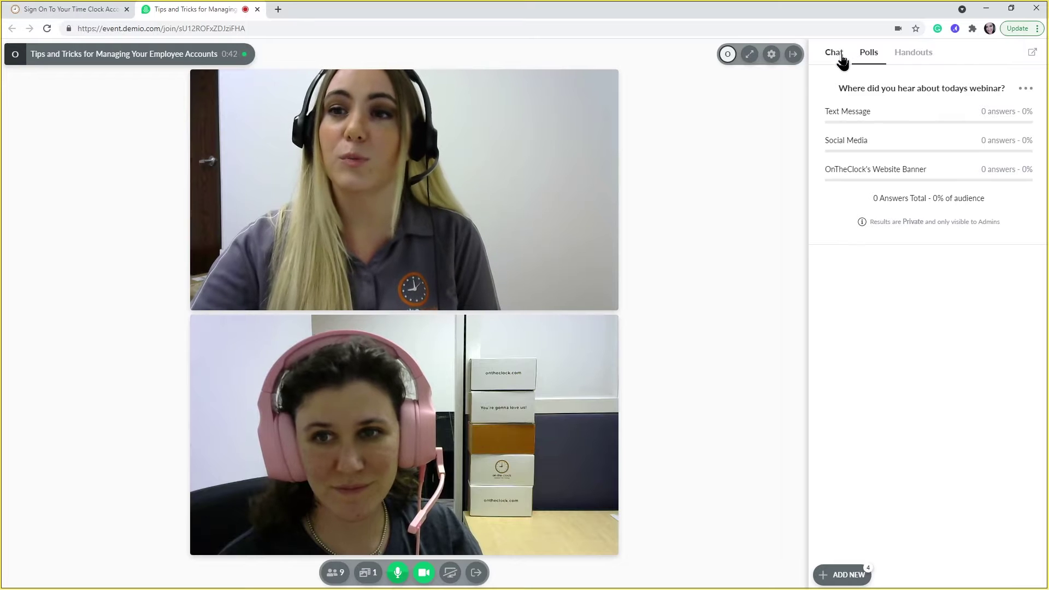
left_click(841, 59)
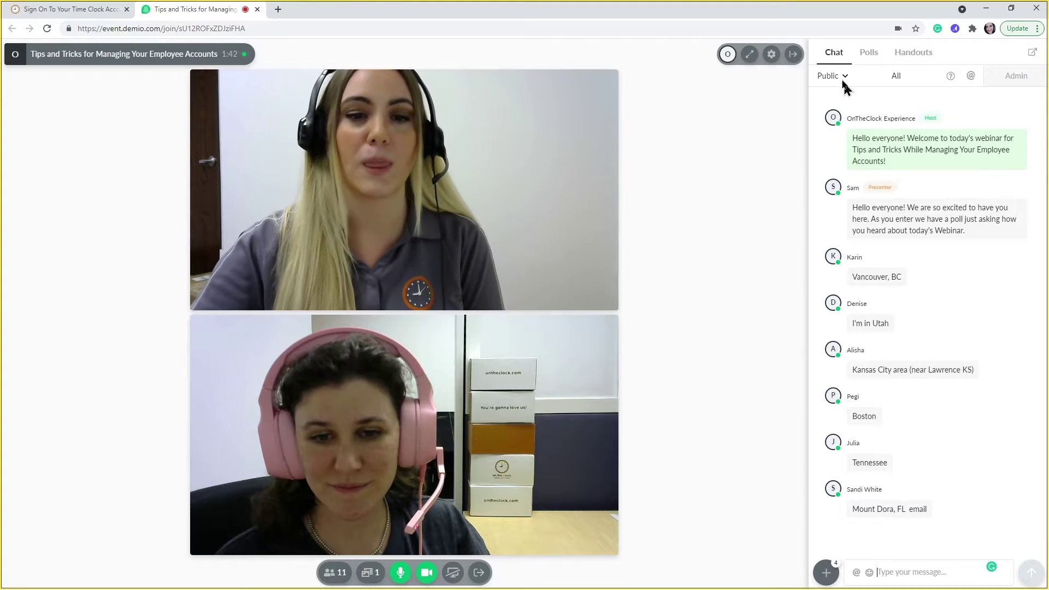
Step: Start presenting the webinar slide deck and advance through its slides on punch messages, restrictions, pay subtotals and other topics
left_click(377, 570)
left_click(306, 389)
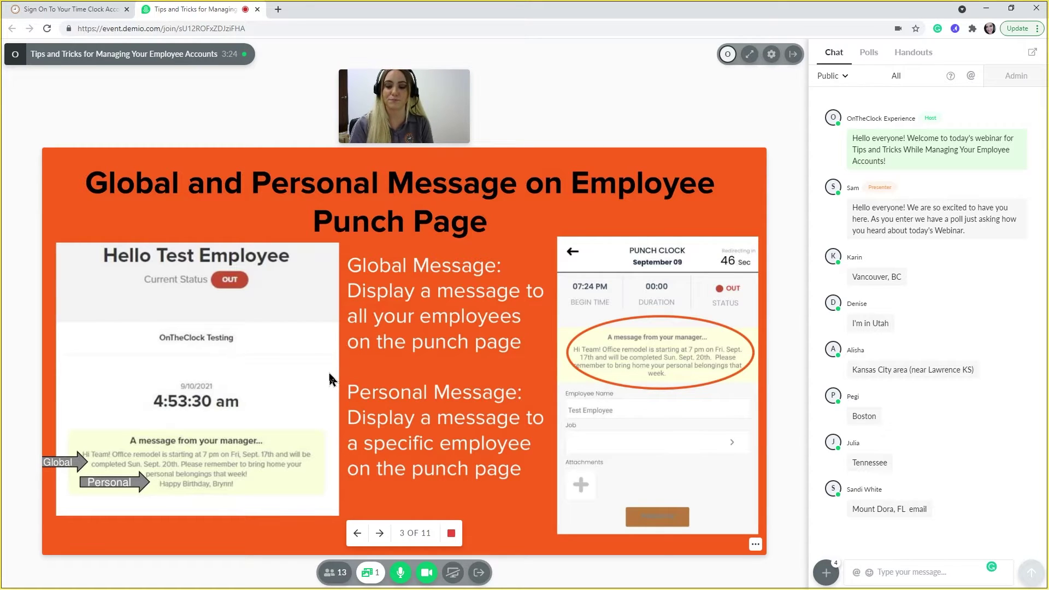
key("Right")
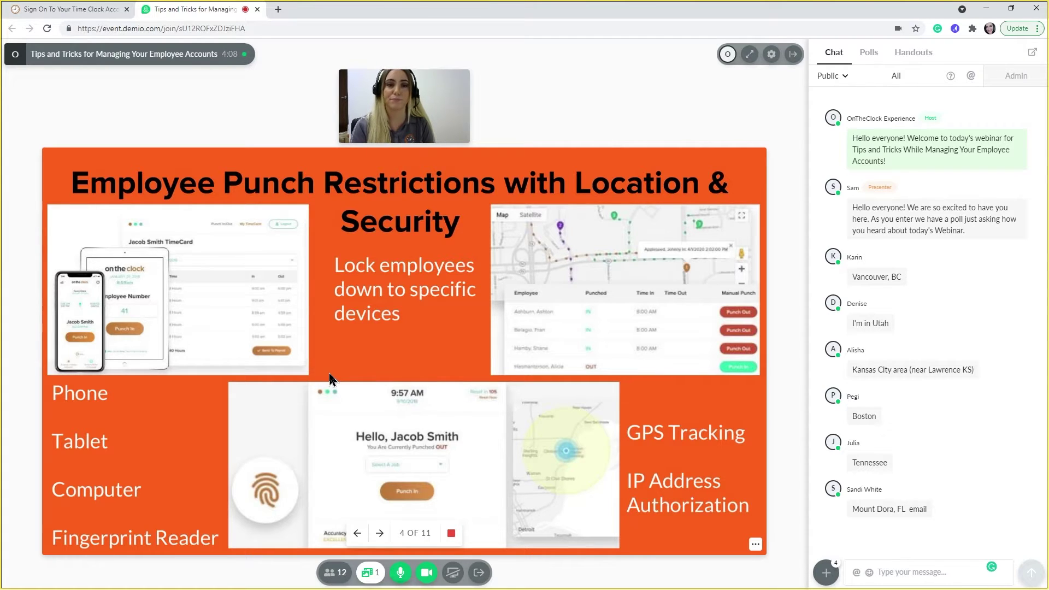
key("Right")
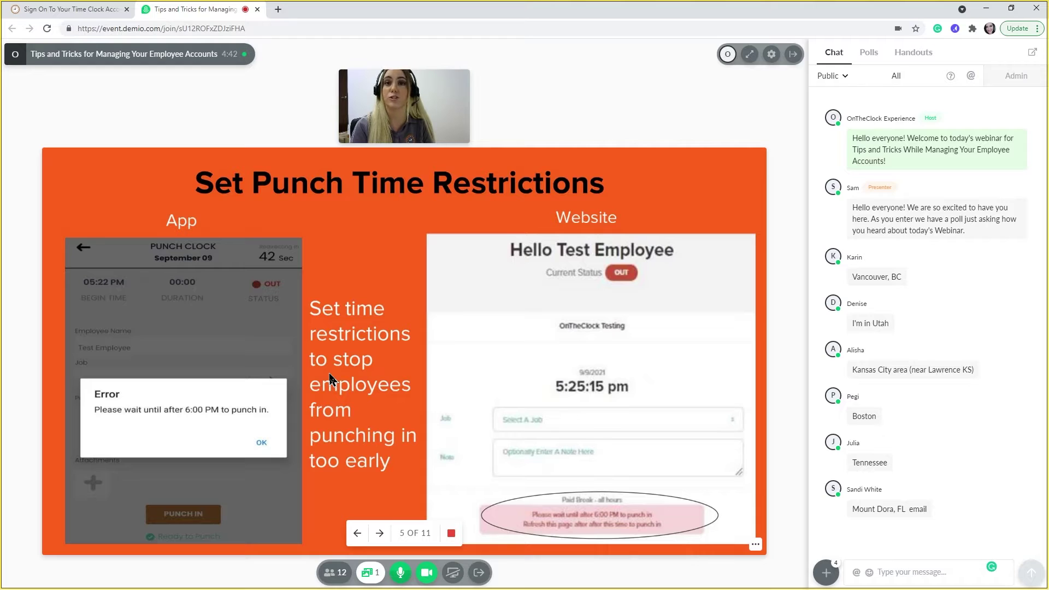
key("Right")
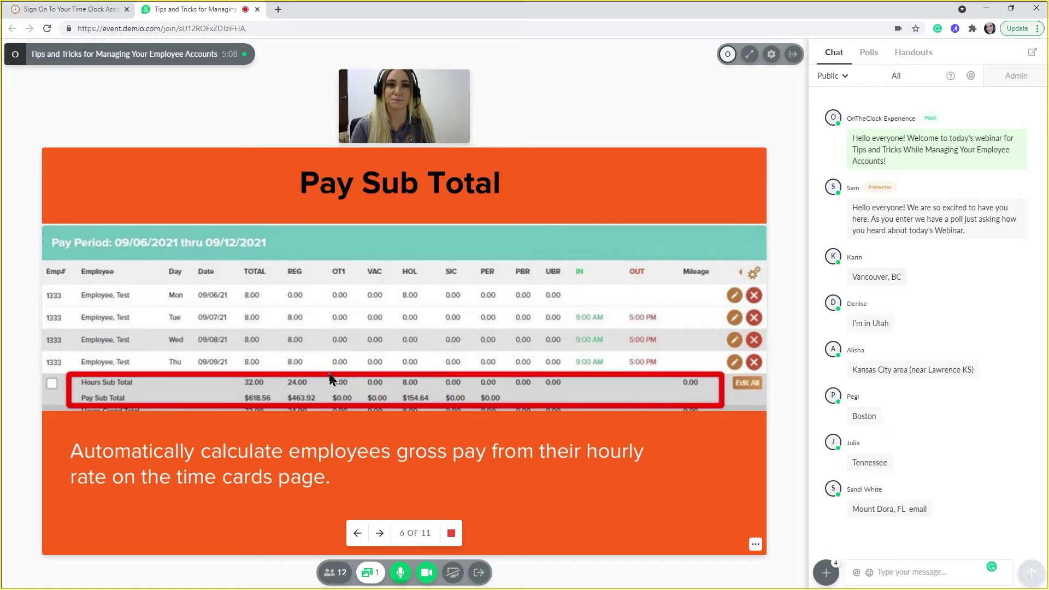
key("Right")
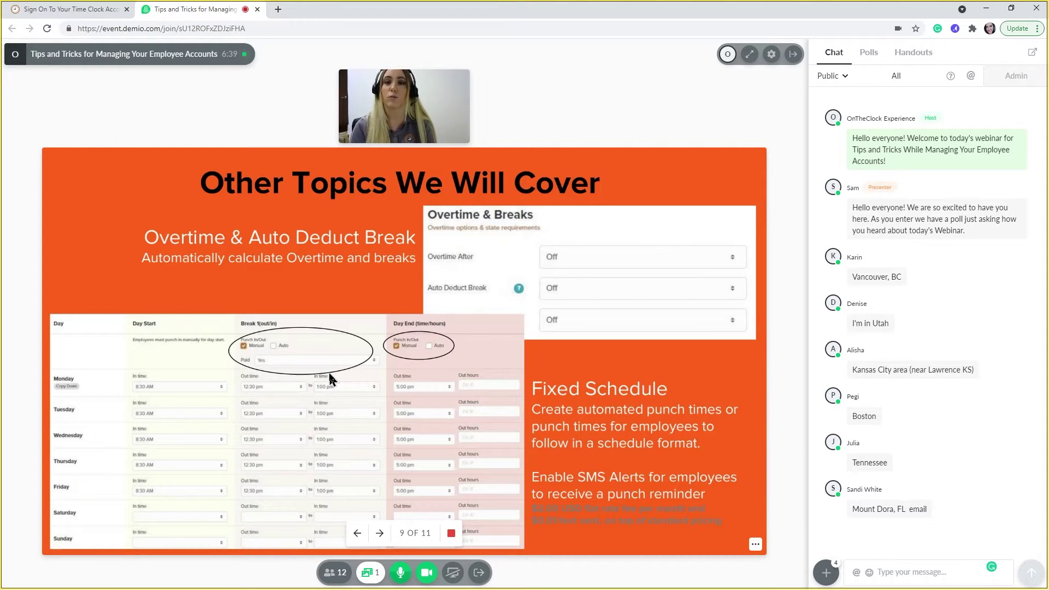
key("Right")
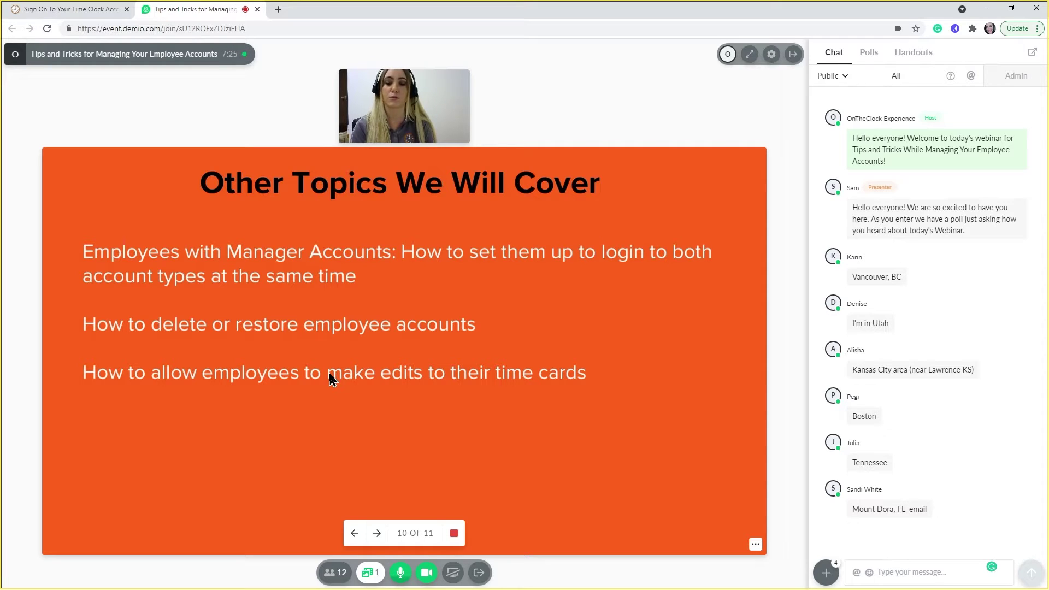
key("Right")
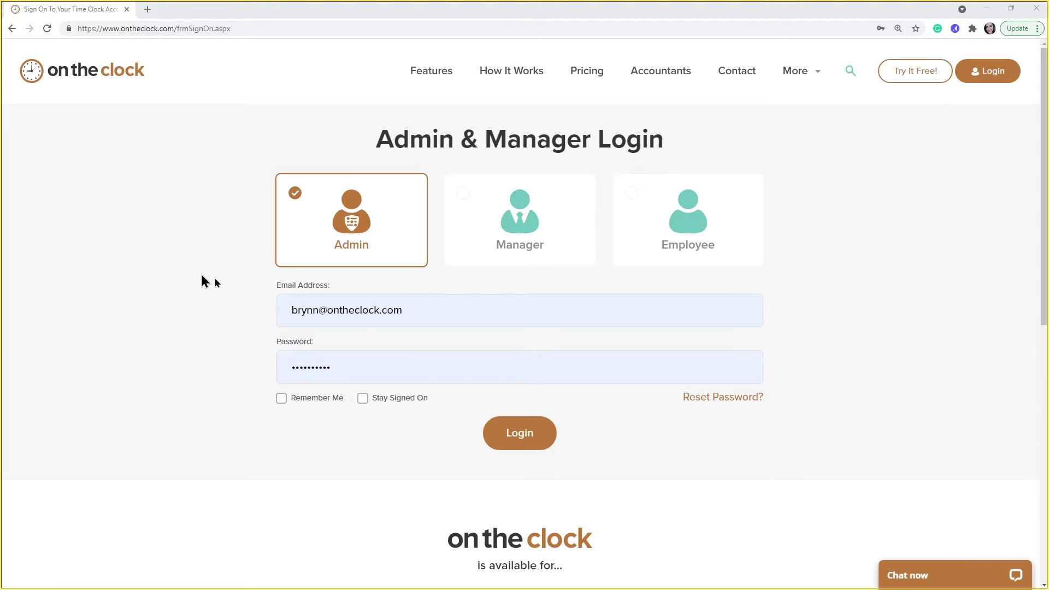
Step: Log in to OnTheClock with the prefilled Admin credentials and open the Time Clock Settings
left_click(530, 443)
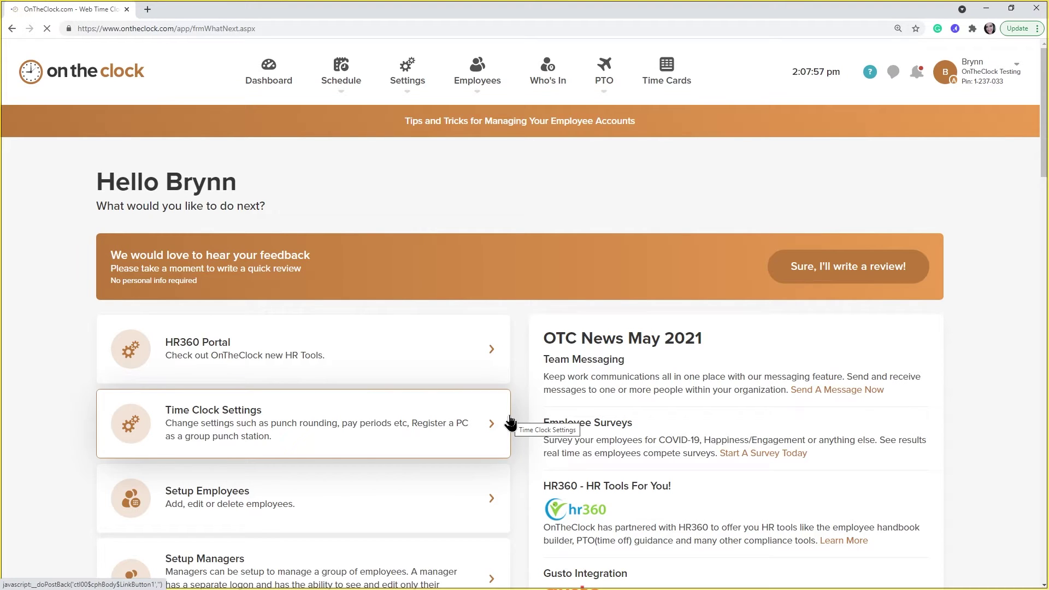
left_click(409, 86)
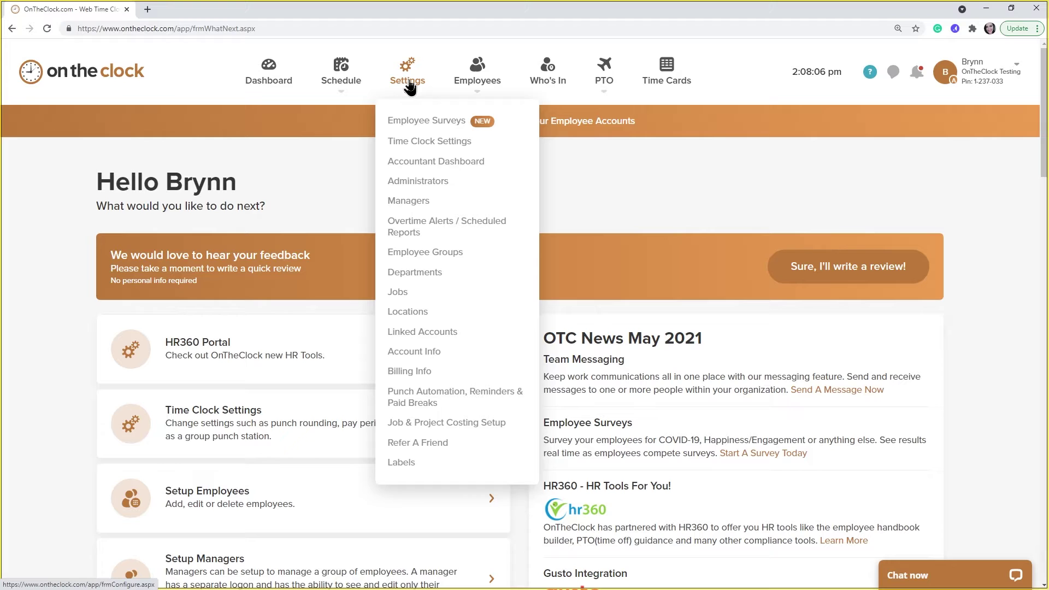
left_click(410, 142)
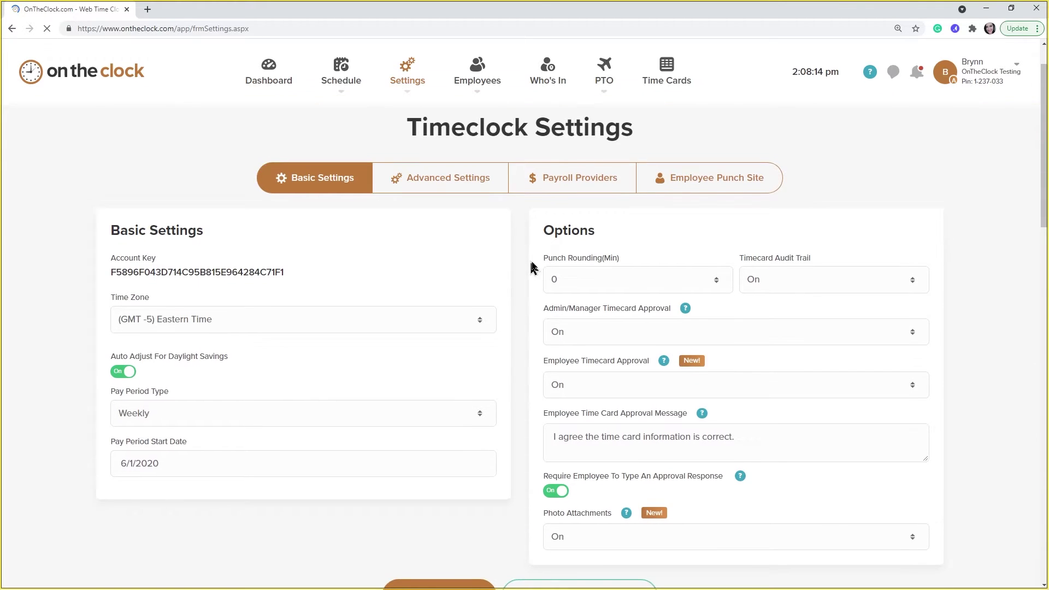
Step: Review the employee timecard approval choices, approval message, typed-response requirement and photo attachment option in the basic time clock settings
scroll(523, 265, "down", 1)
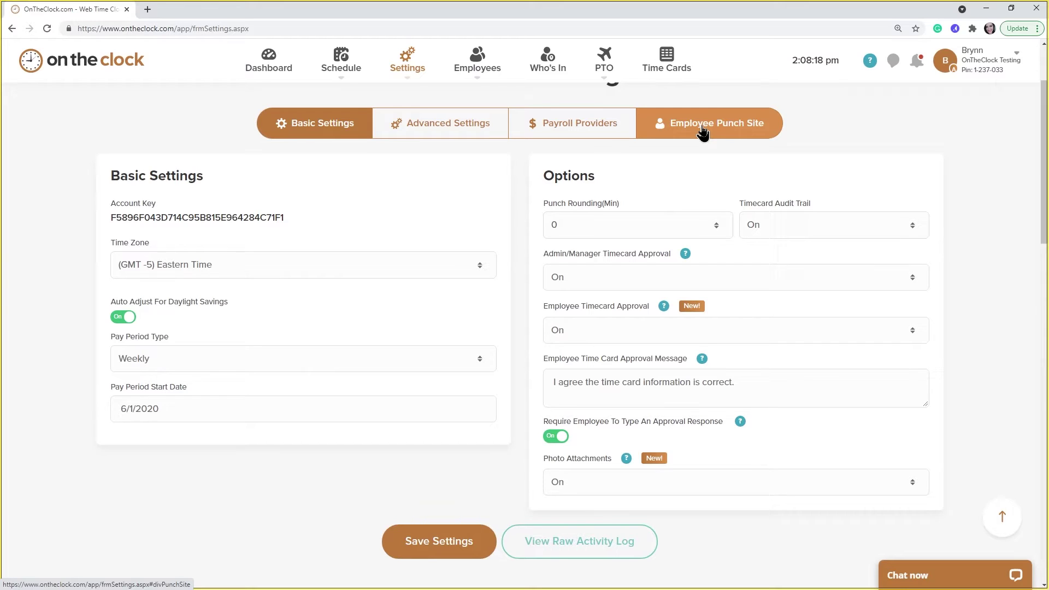
left_click(655, 338)
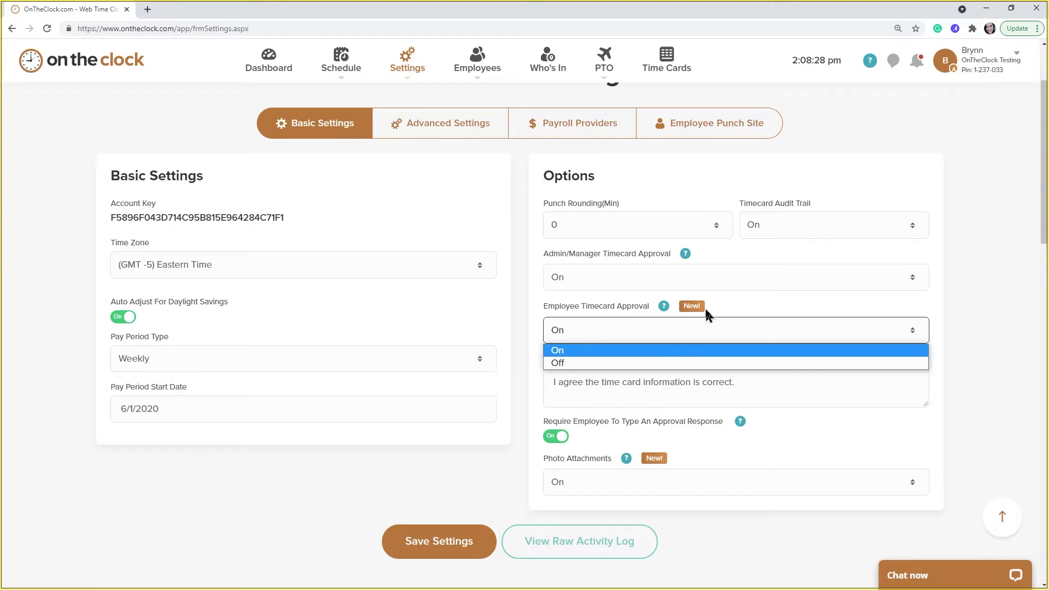
left_click(723, 310)
scroll(724, 309, "down", 1)
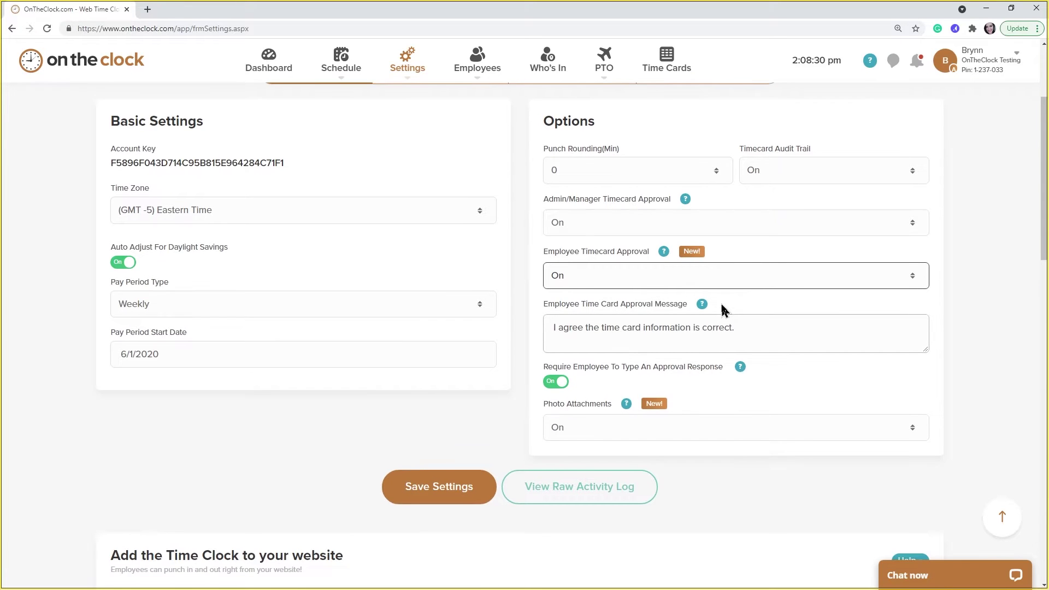
scroll(723, 310, "down", 1)
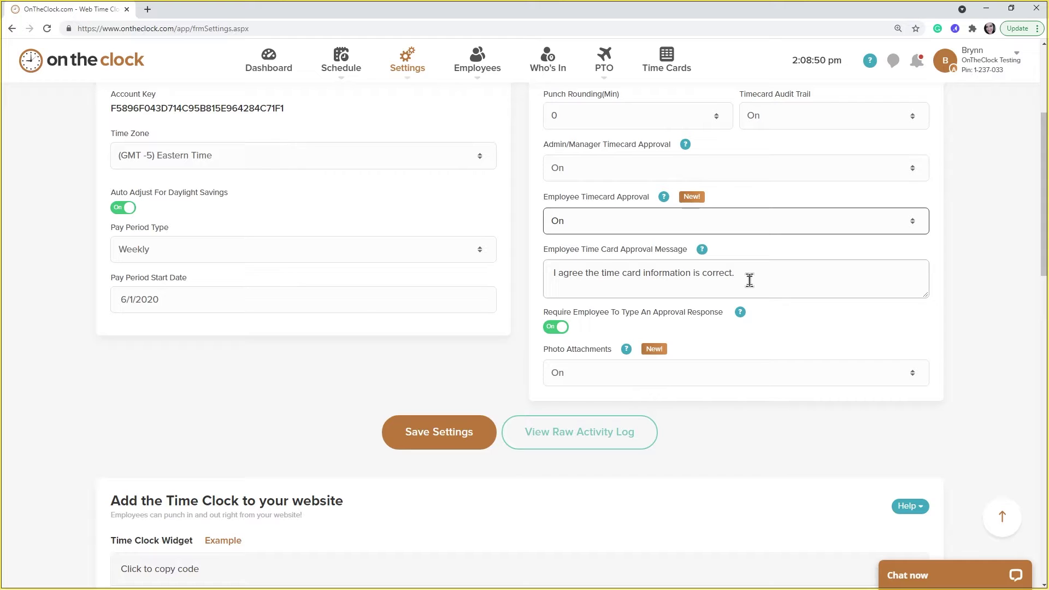
scroll(748, 281, "down", 1)
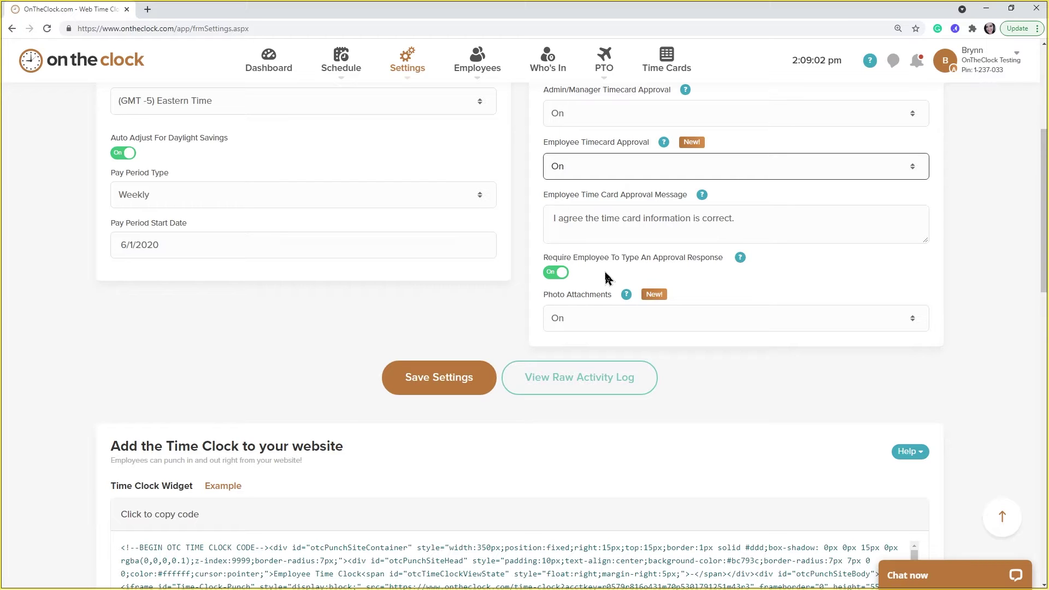
scroll(607, 278, "up", 2)
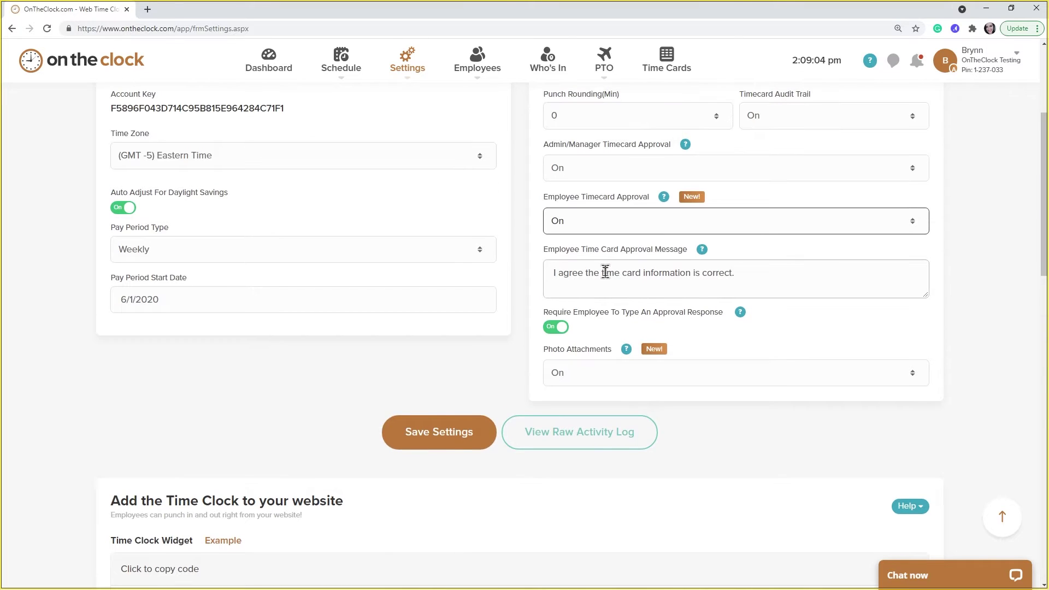
scroll(606, 279, "up", 2)
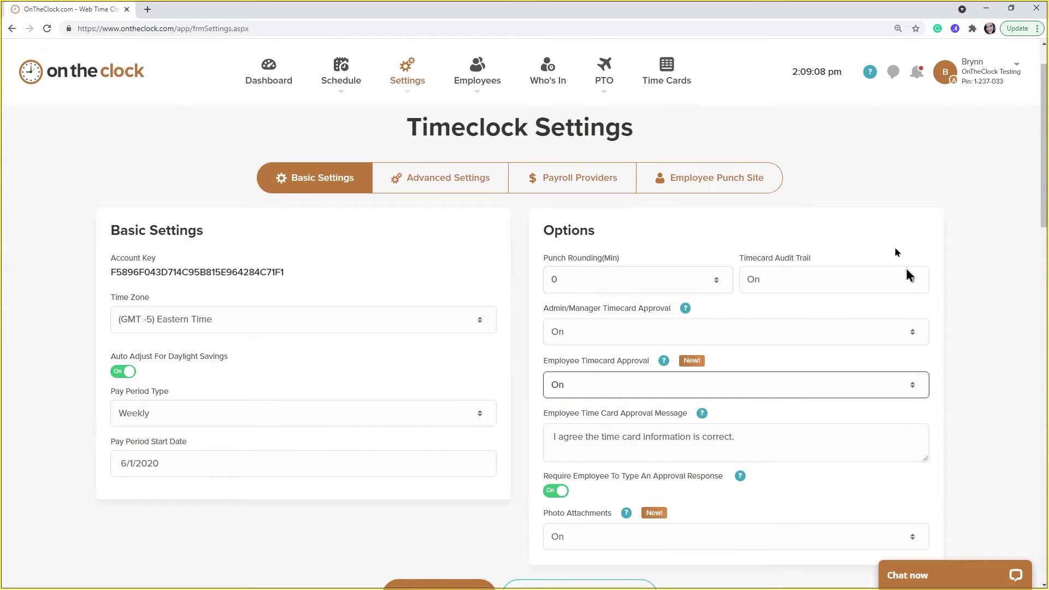
scroll(671, 224, "down", 1)
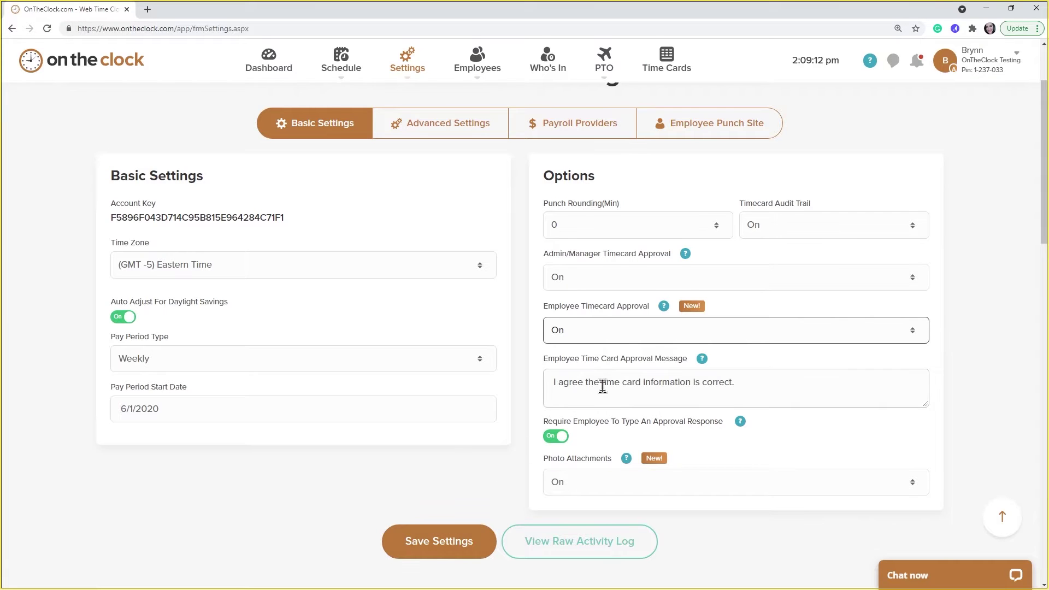
scroll(628, 306, "up", 1)
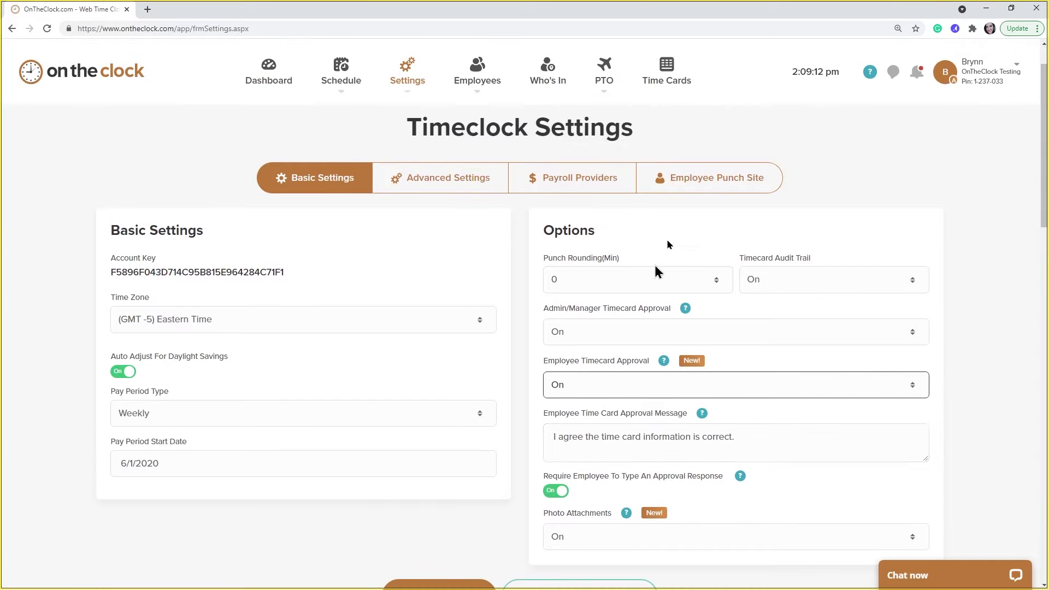
Step: Open the Employee Punch Site settings and examine the Global Message dates, text and help note
left_click(738, 185)
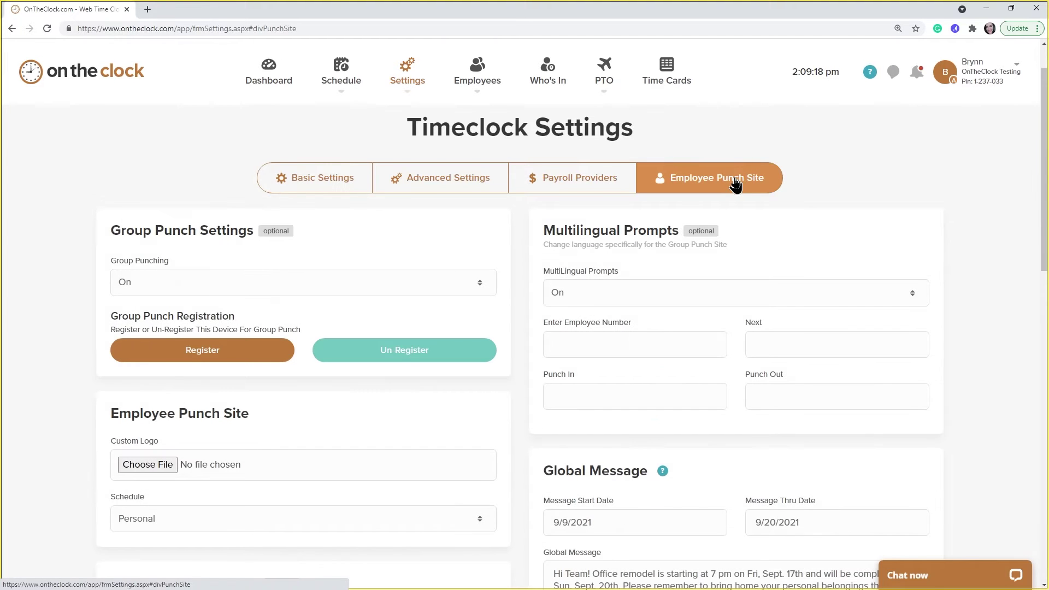
scroll(737, 182, "down", 1)
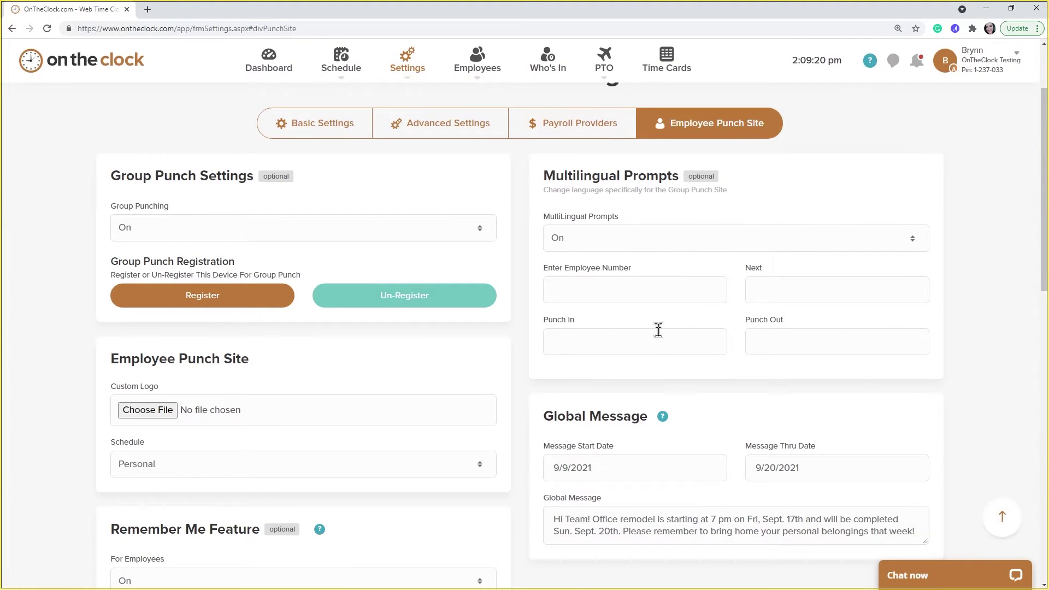
scroll(657, 336, "down", 1)
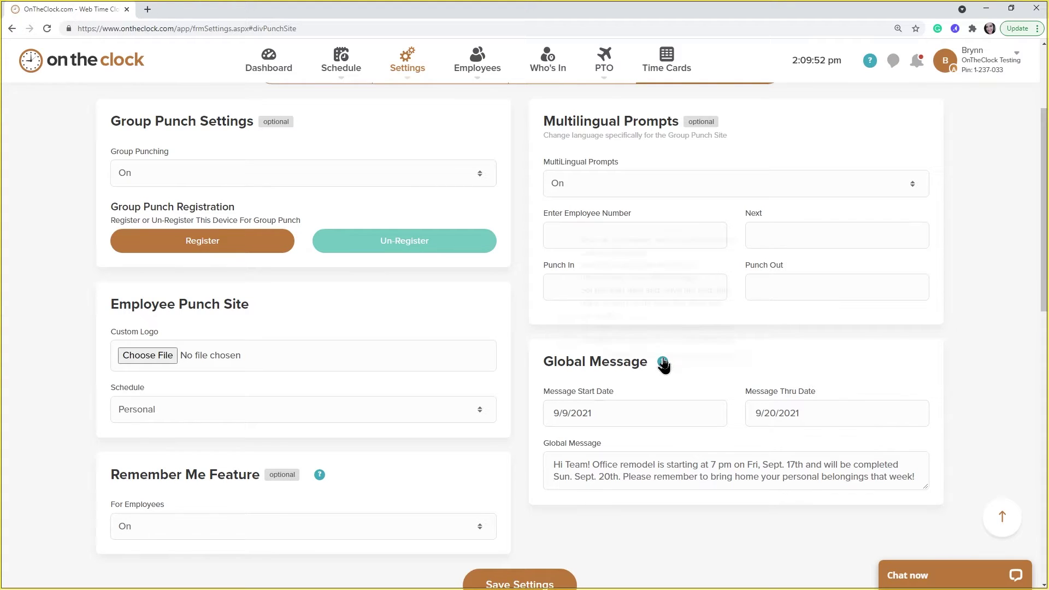
mouse_move(662, 362)
scroll(614, 211, "up", 1)
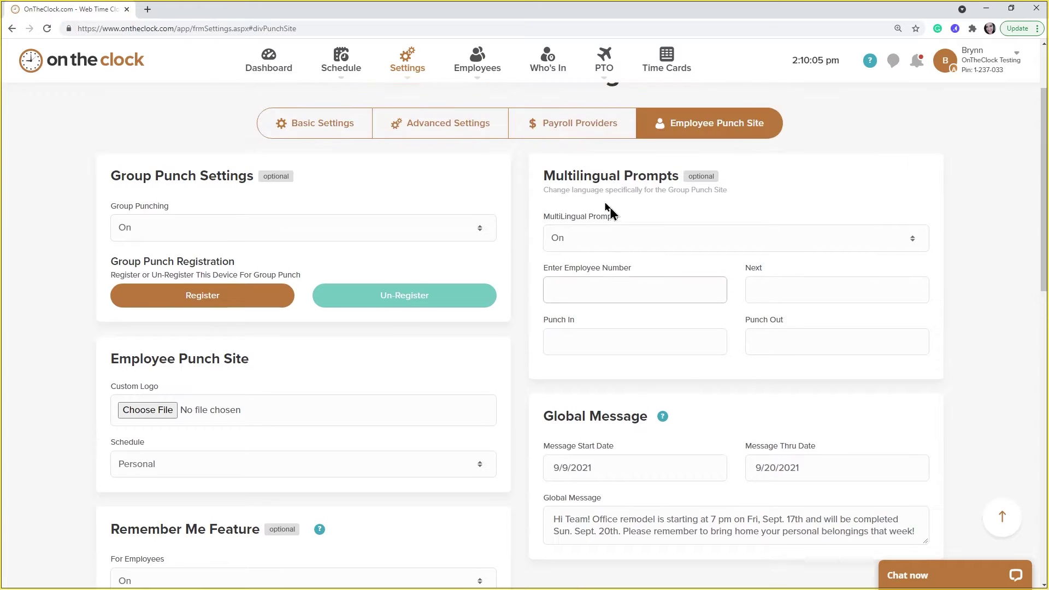
mouse_move(483, 57)
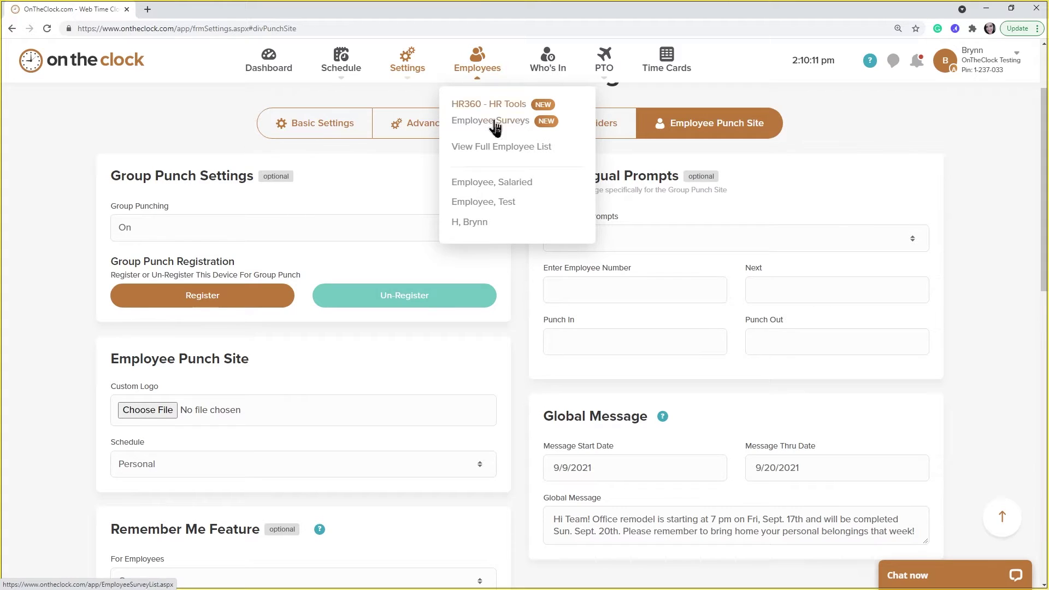
left_click(500, 203)
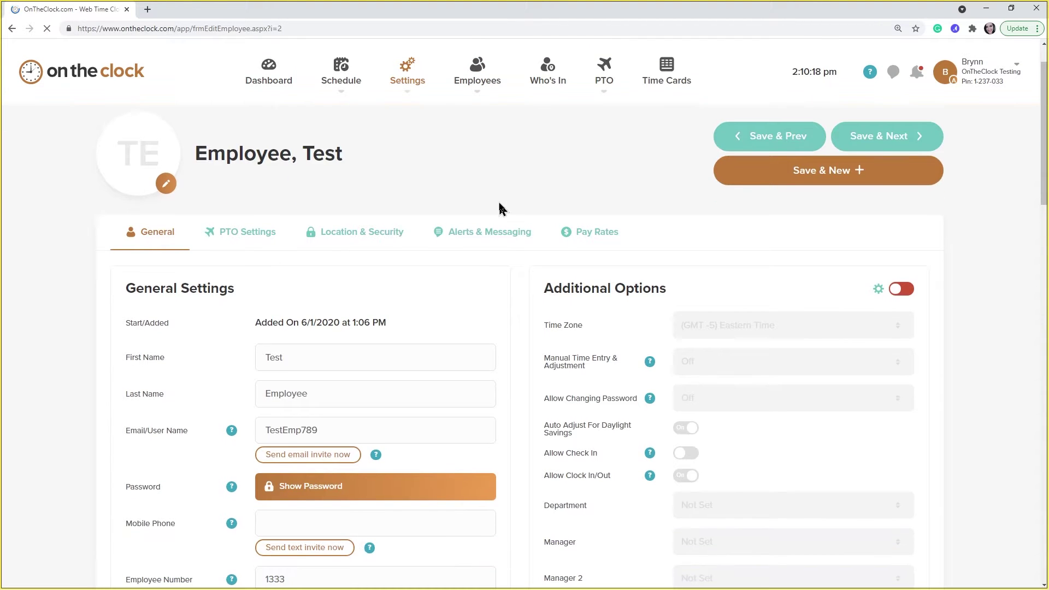
scroll(504, 185, "down", 1)
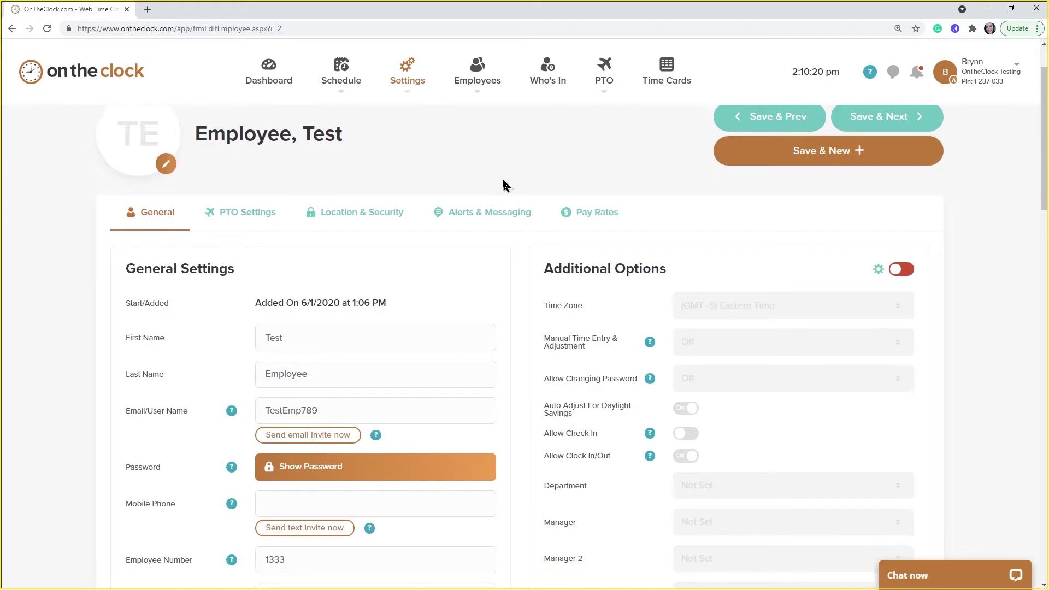
scroll(504, 185, "down", 1)
scroll(520, 213, "down", 1)
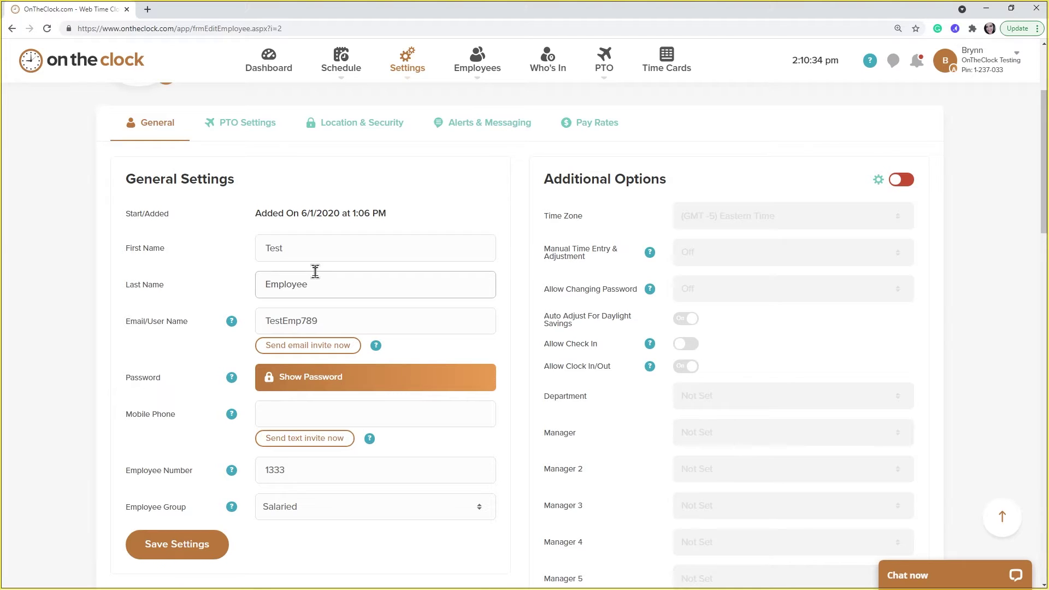
left_click(352, 320)
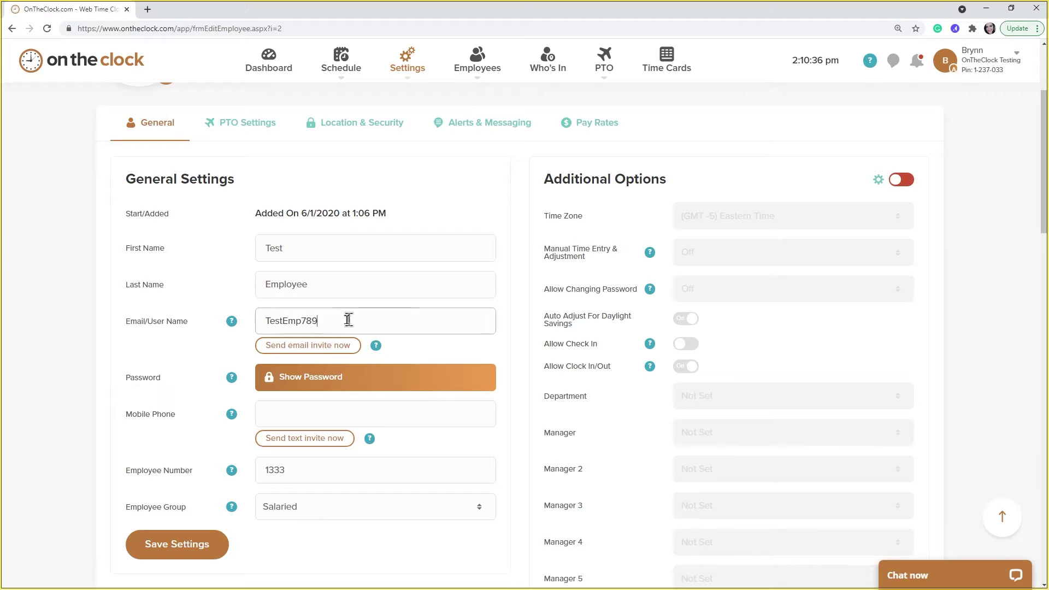
left_click_drag(351, 321, 259, 319)
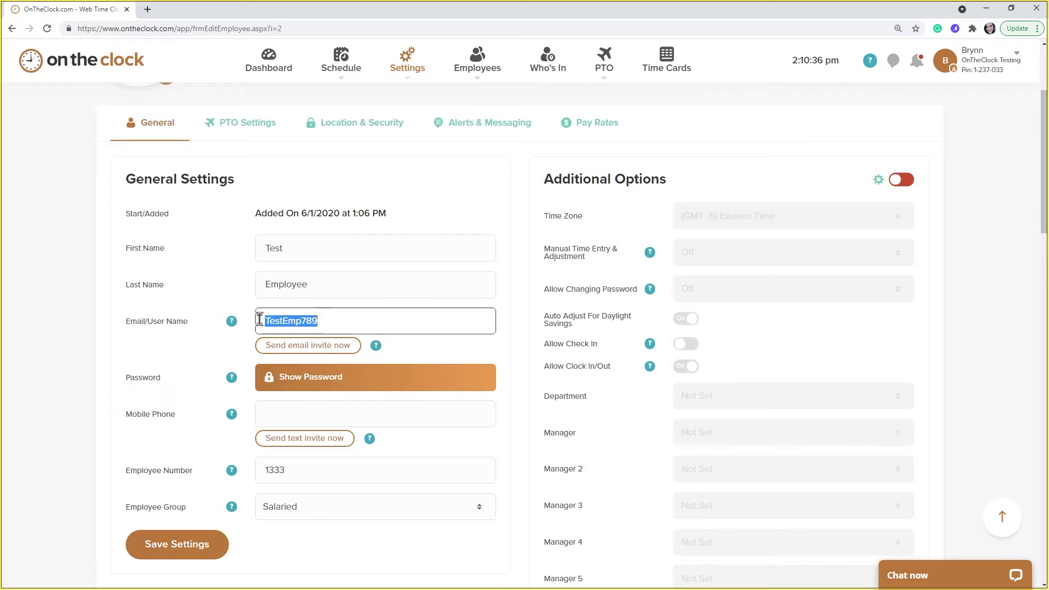
left_click(365, 319)
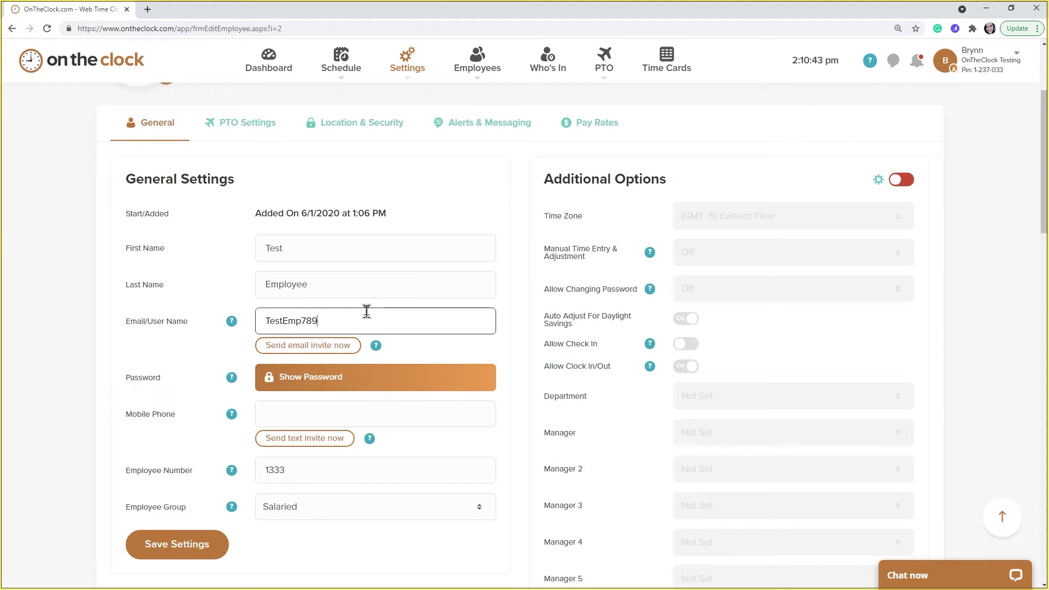
Step: Open the last listed employee's profile and highlight the e-mail address used as the user name
left_click(475, 58)
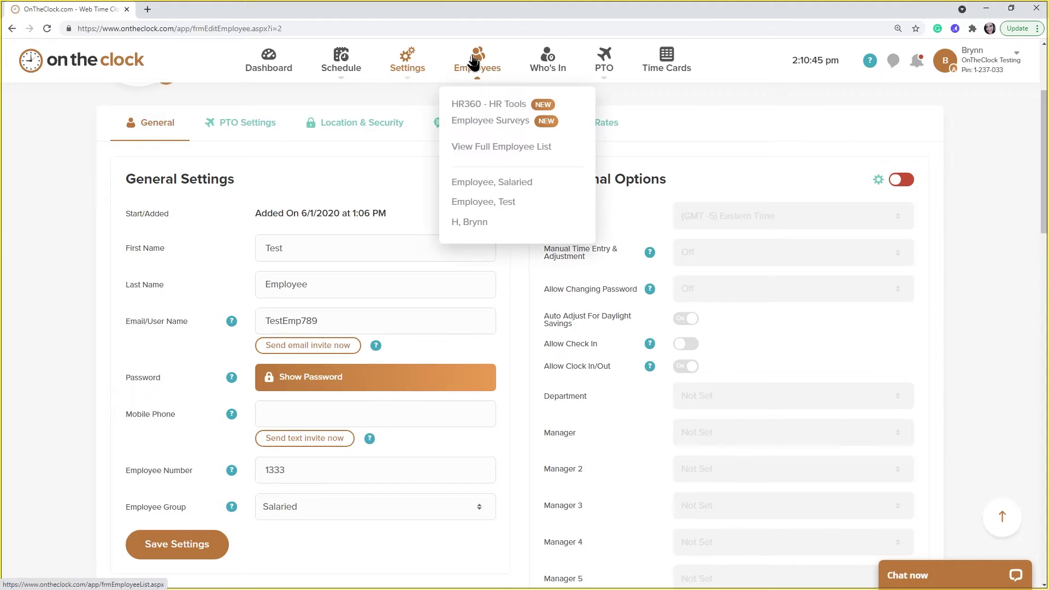
left_click(480, 222)
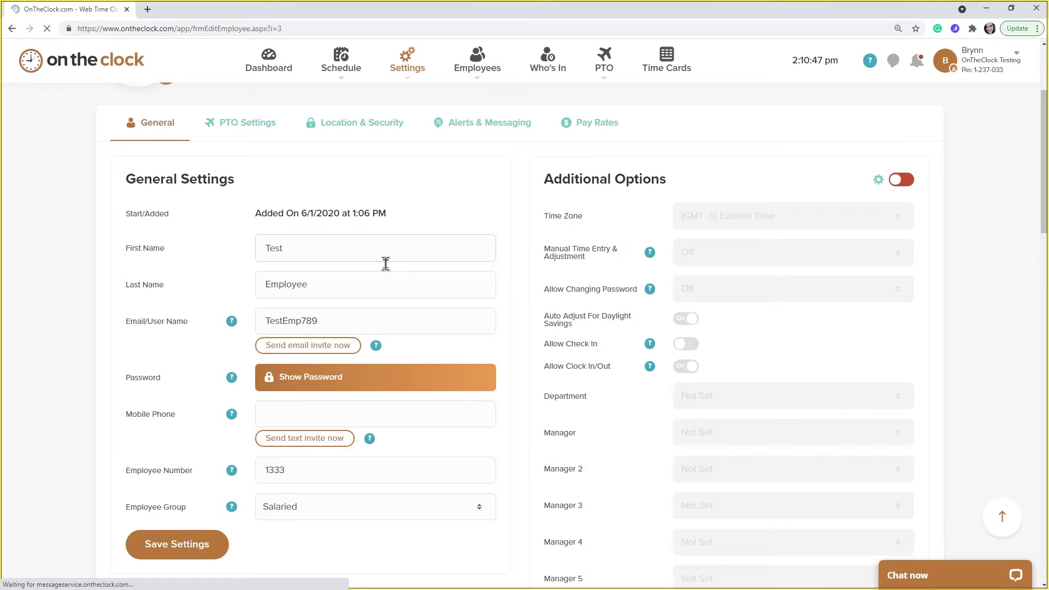
left_click_drag(412, 438, 262, 434)
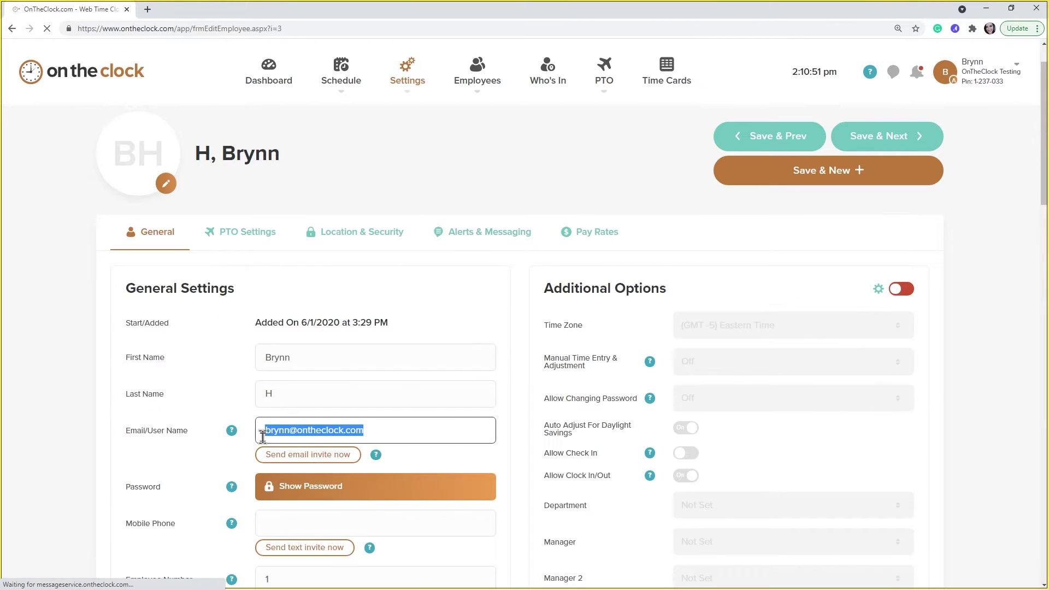
Step: Examine the signed-in account's menu options, including Clock In/Out, and the Email/User Name field in the employee's general settings
left_click(401, 426)
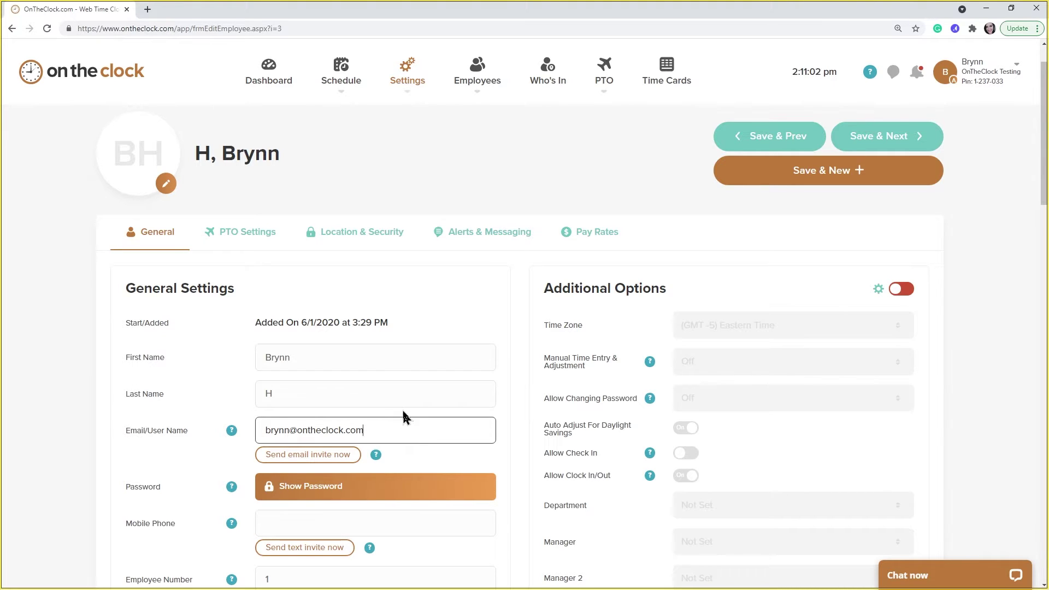
mouse_move(1014, 75)
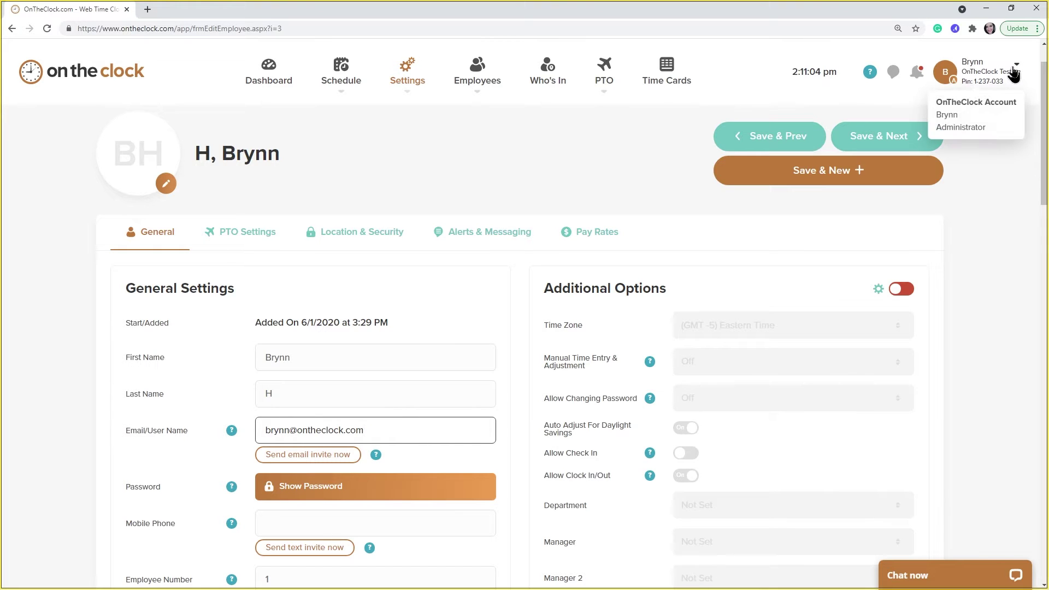
left_click(1015, 71)
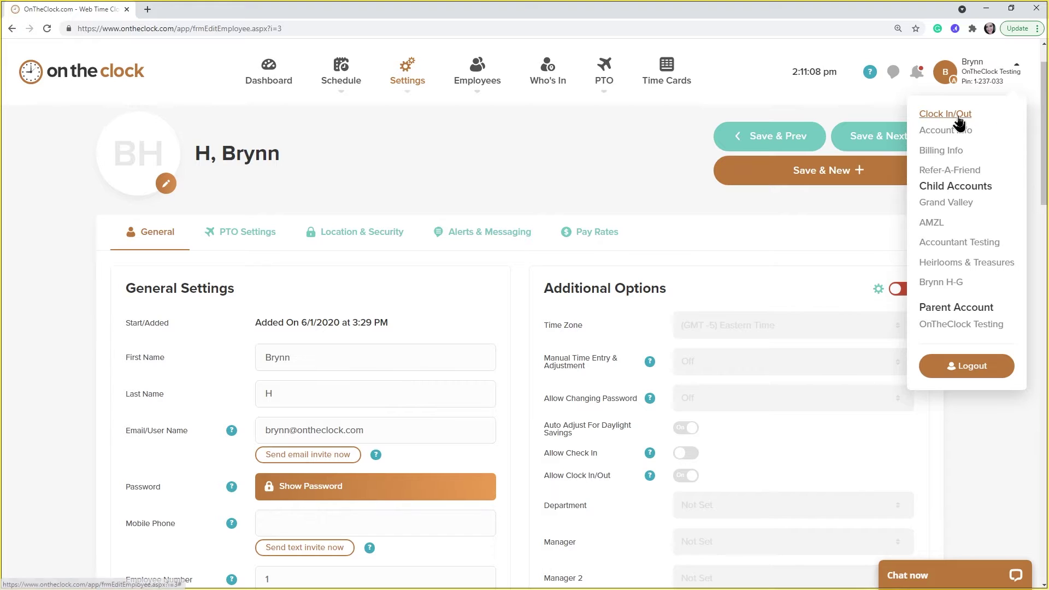
left_click(583, 134)
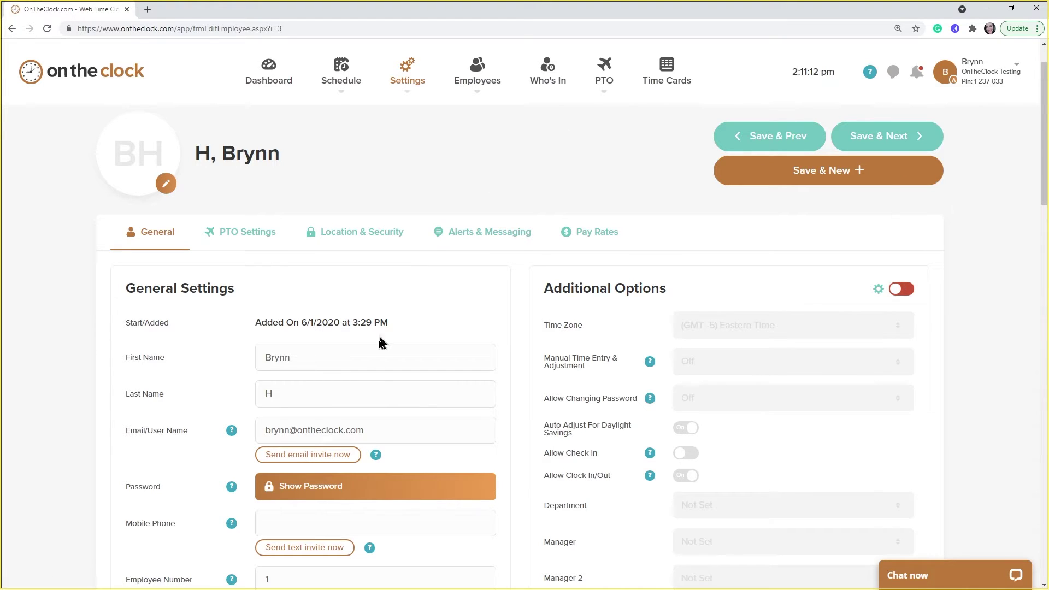
left_click(373, 424)
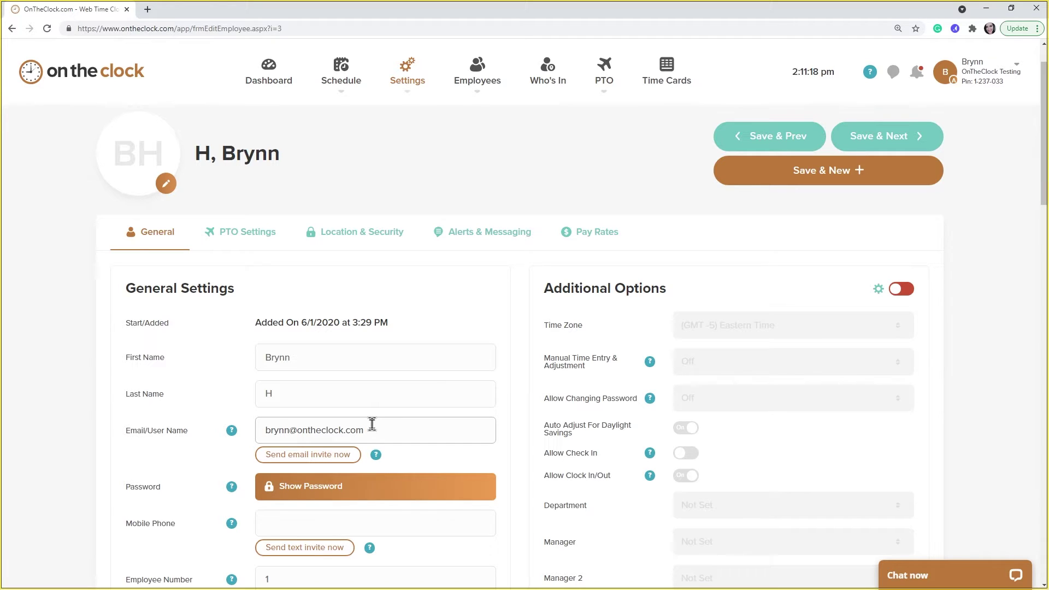
left_click_drag(379, 429, 339, 429)
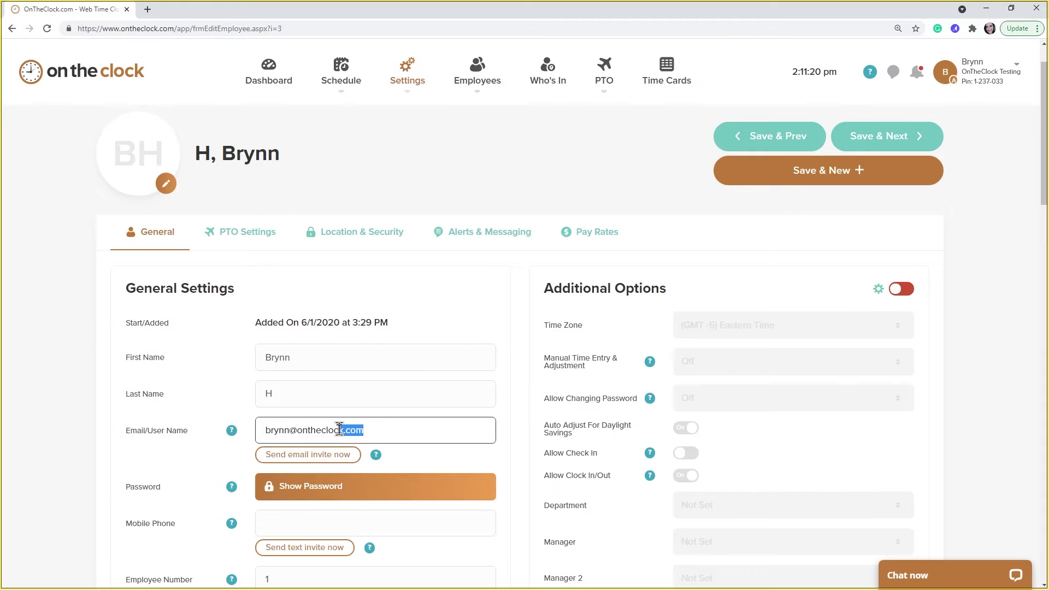
left_click(995, 75)
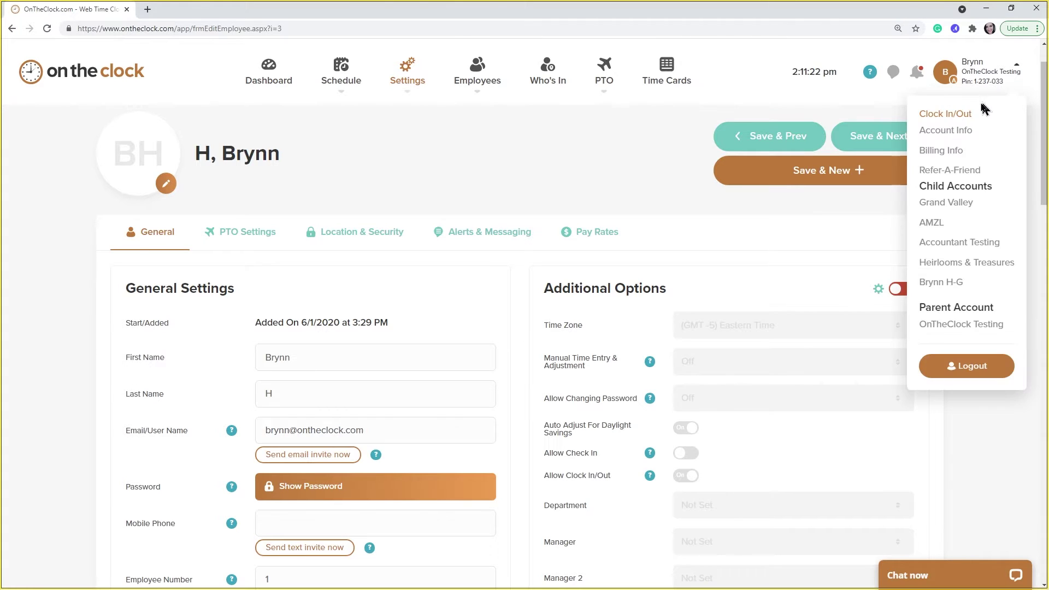
left_click(407, 196)
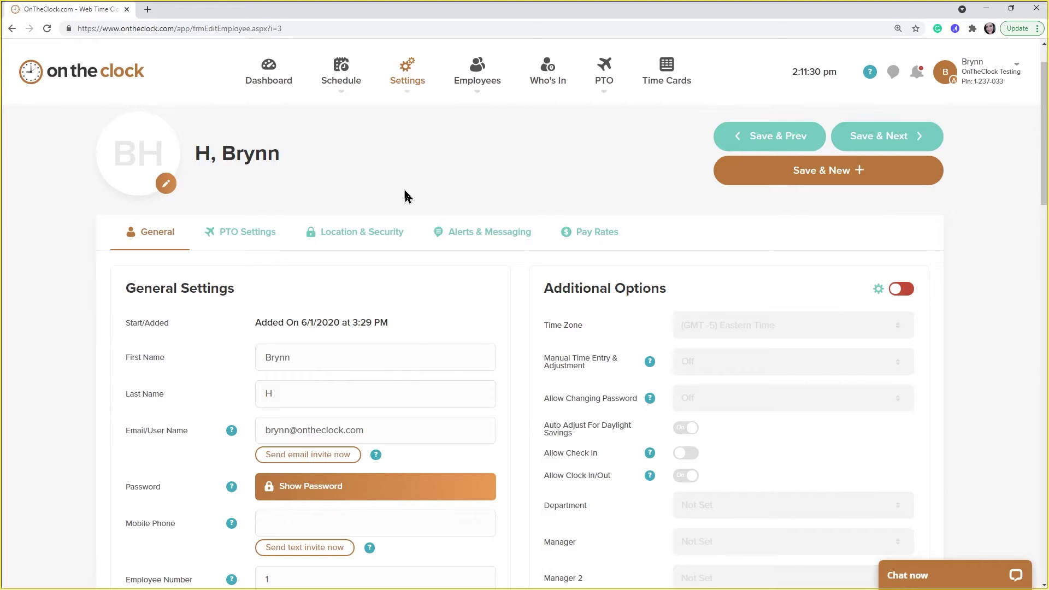
left_click(464, 431)
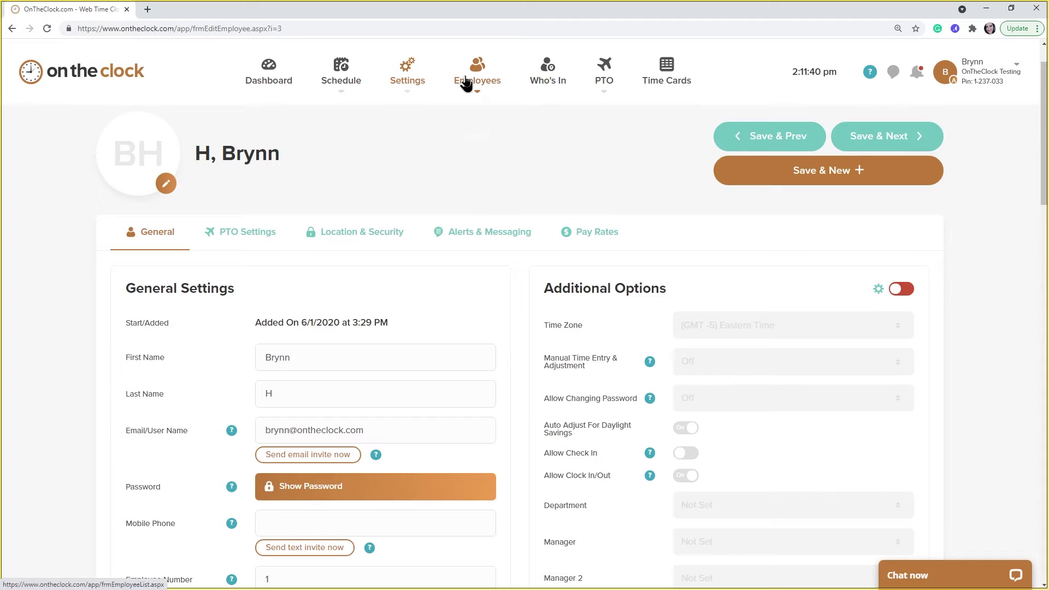
mouse_move(470, 87)
left_click(499, 215)
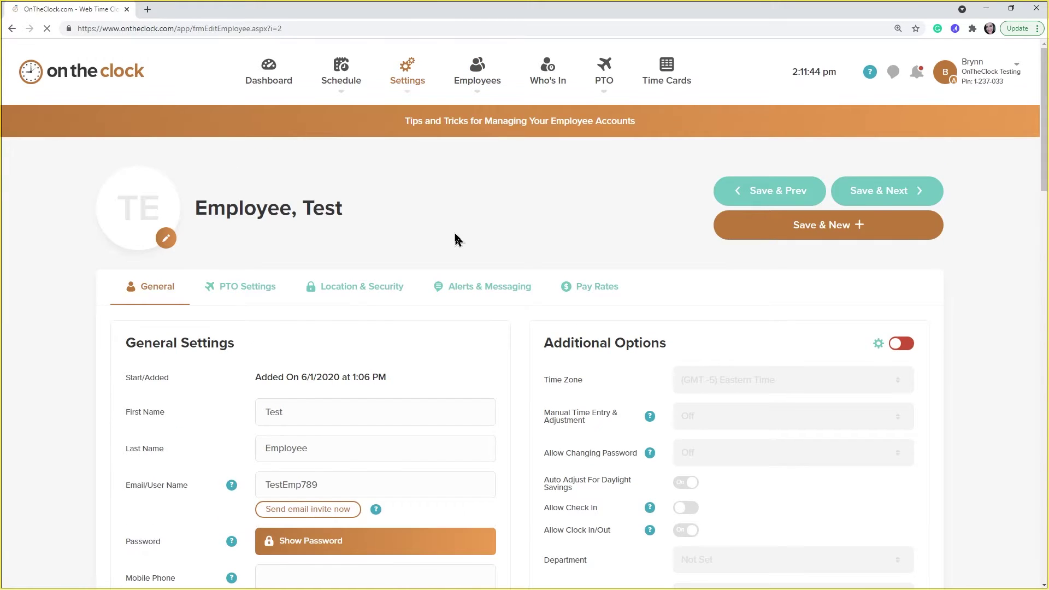
scroll(455, 239, "down", 1)
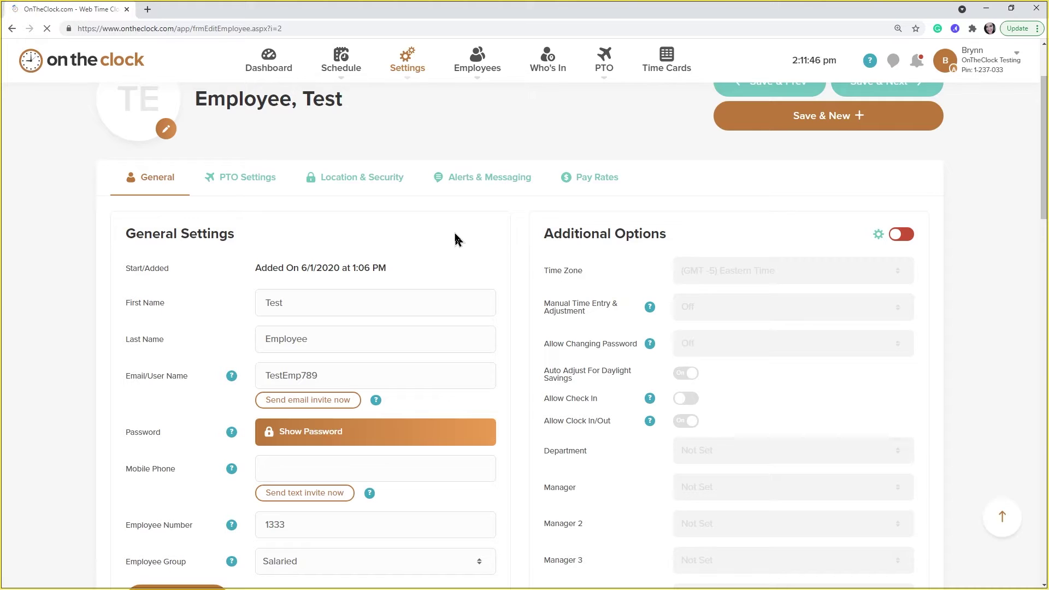
scroll(455, 239, "down", 1)
scroll(455, 235, "down", 1)
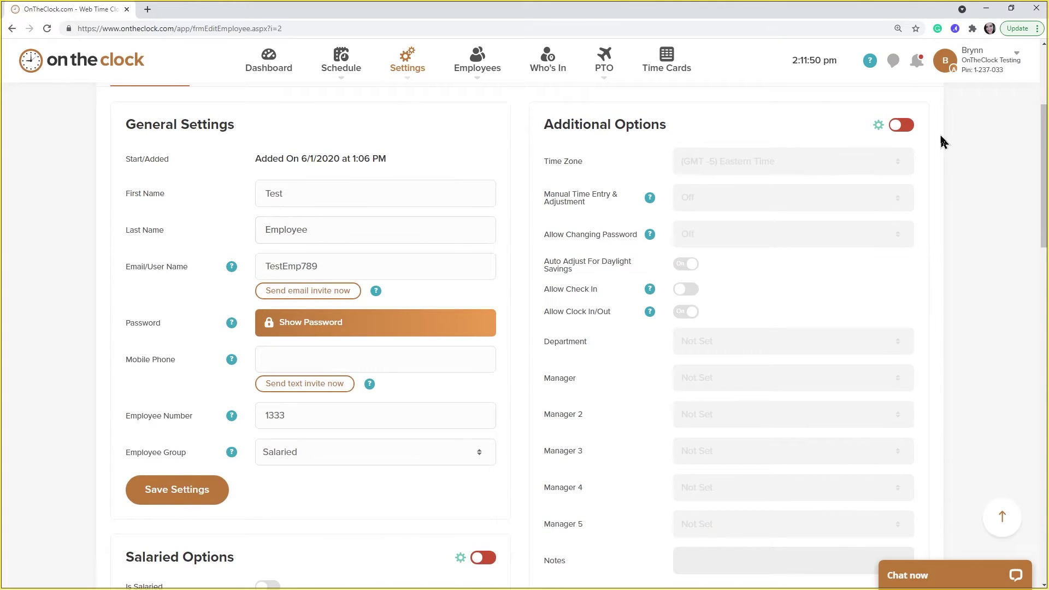
left_click(375, 450)
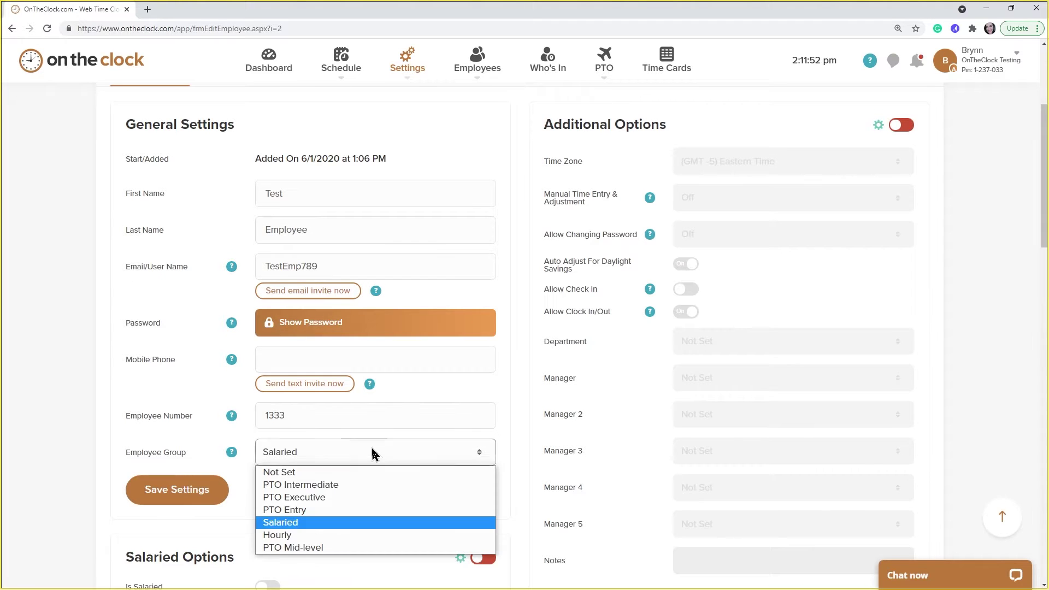
left_click(337, 473)
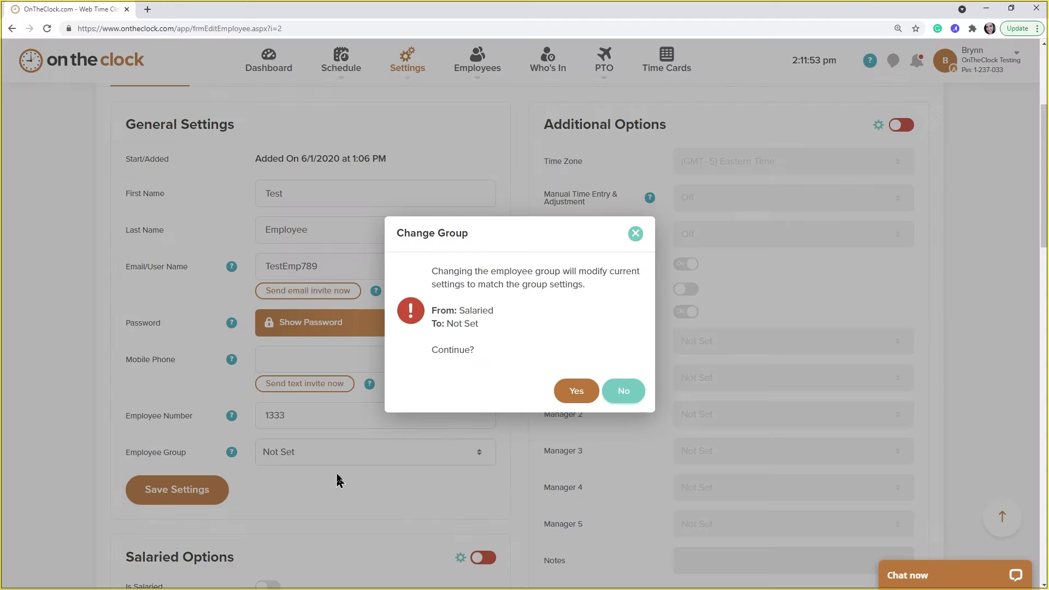
left_click(621, 394)
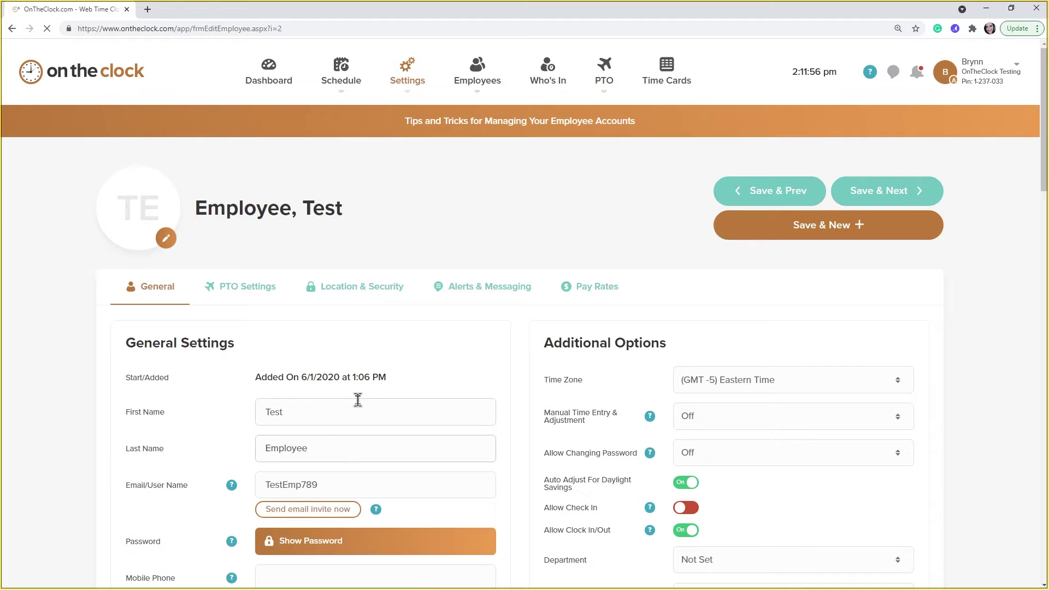
Step: Set Manual Time Entry & Adjustment to On in the Test Employee's additional options
scroll(468, 335, "down", 2)
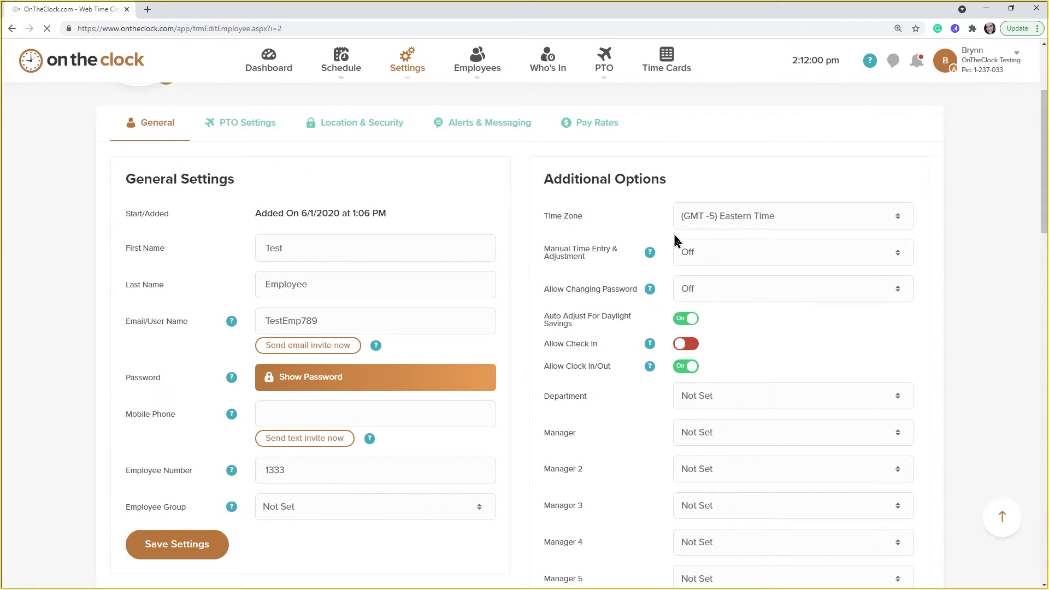
scroll(704, 243, "down", 1)
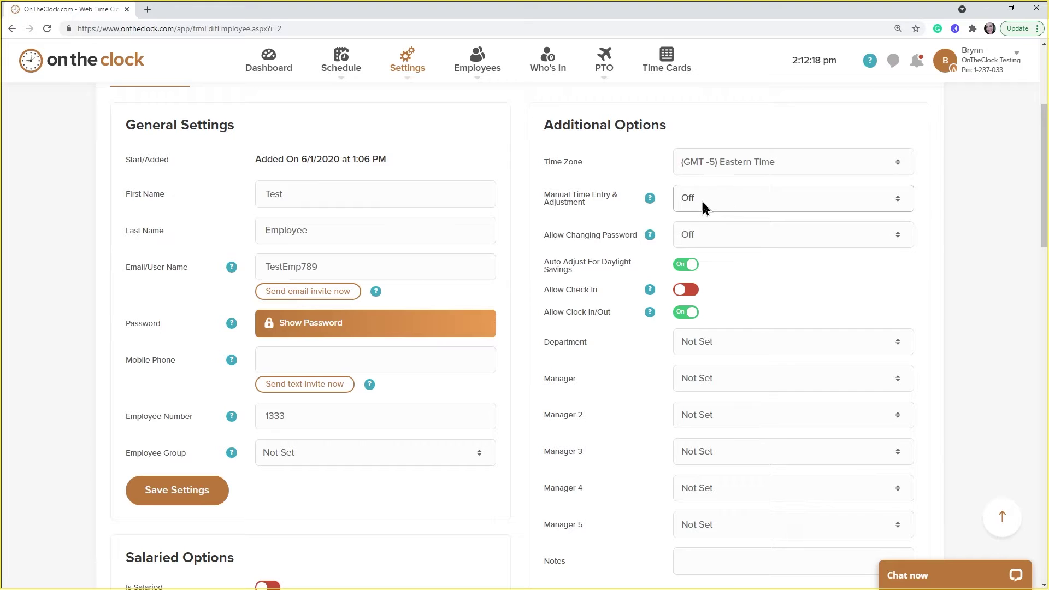
left_click(705, 204)
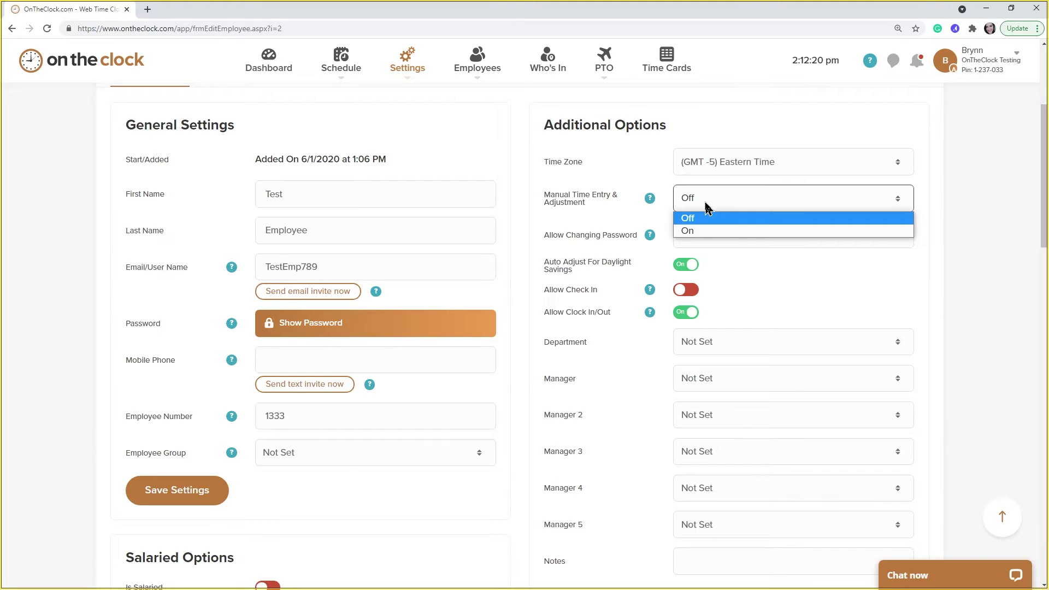
left_click(706, 231)
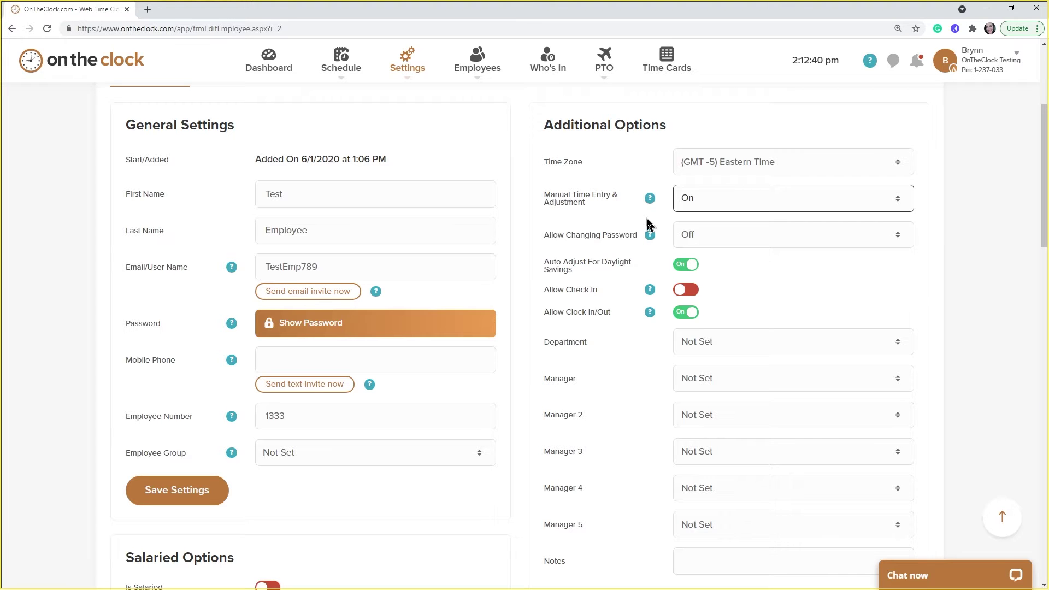
Step: Switch Allow Clock In/Out off and back on in the Test Employee's additional options
scroll(642, 227, "down", 2)
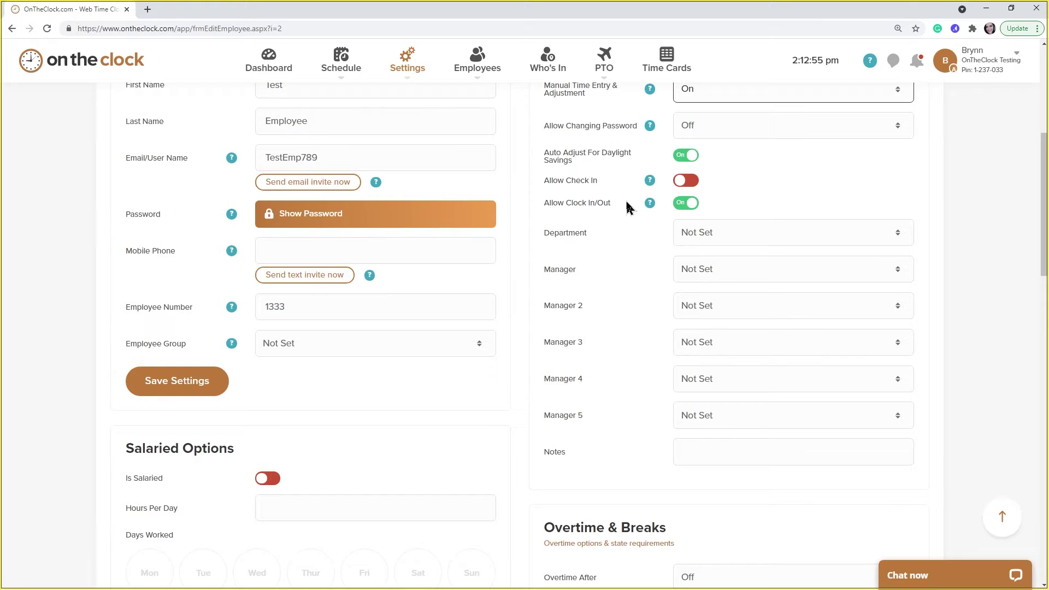
left_click(688, 203)
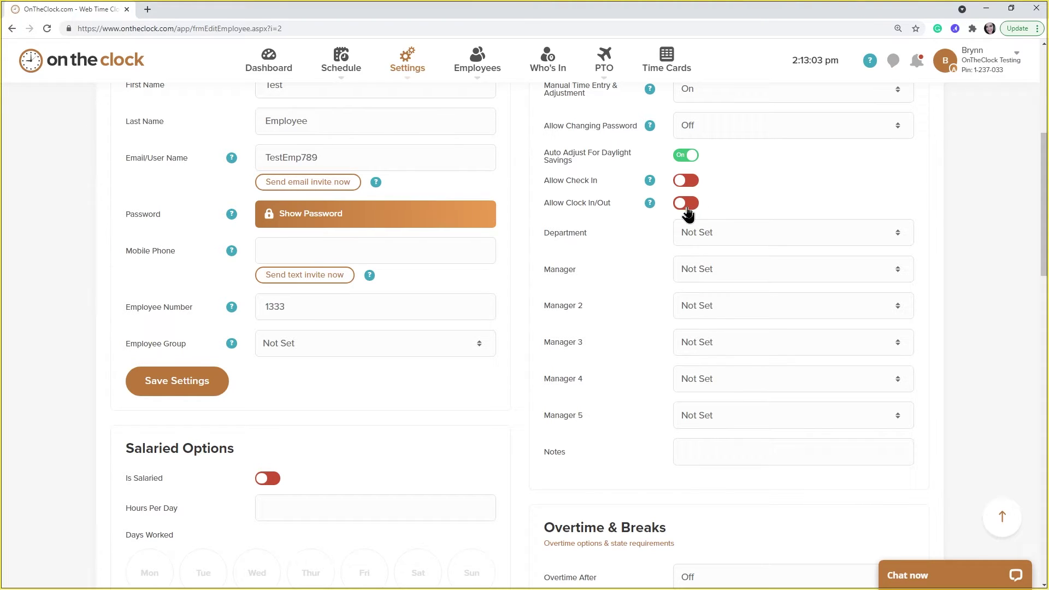
left_click(687, 209)
Step: Set the Test Employee's Overtime After option to 40 Hours Per Week and accept the timecard recalculation
scroll(688, 213, "down", 2)
scroll(688, 213, "down", 5)
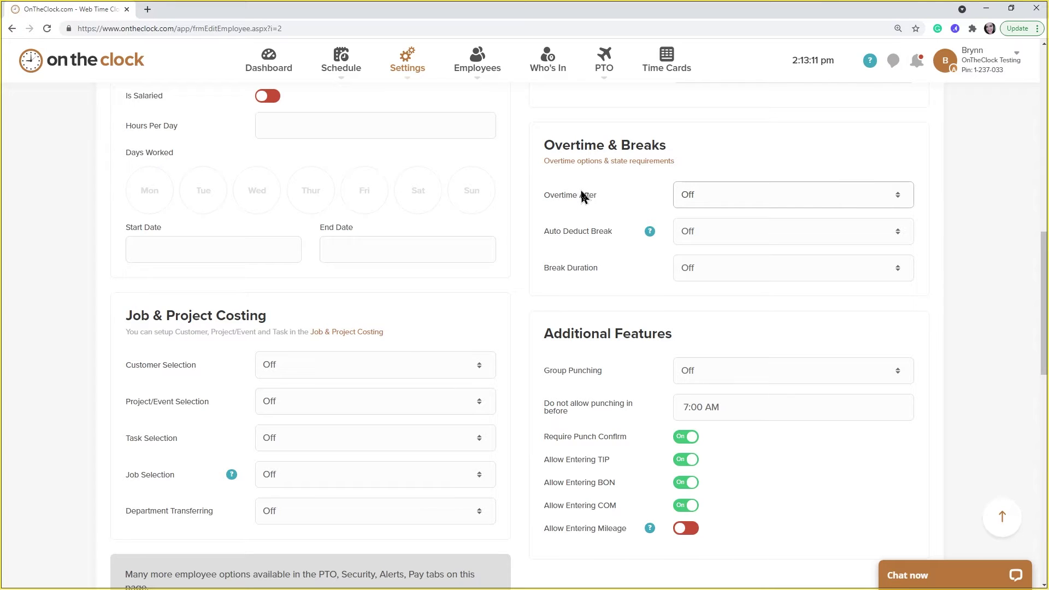
left_click(729, 199)
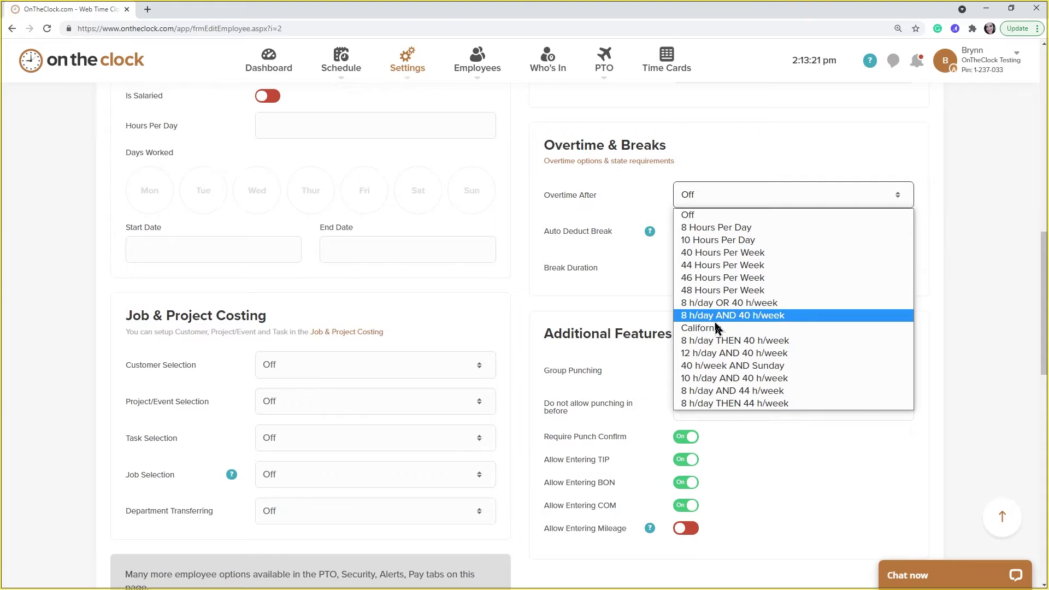
left_click(736, 254)
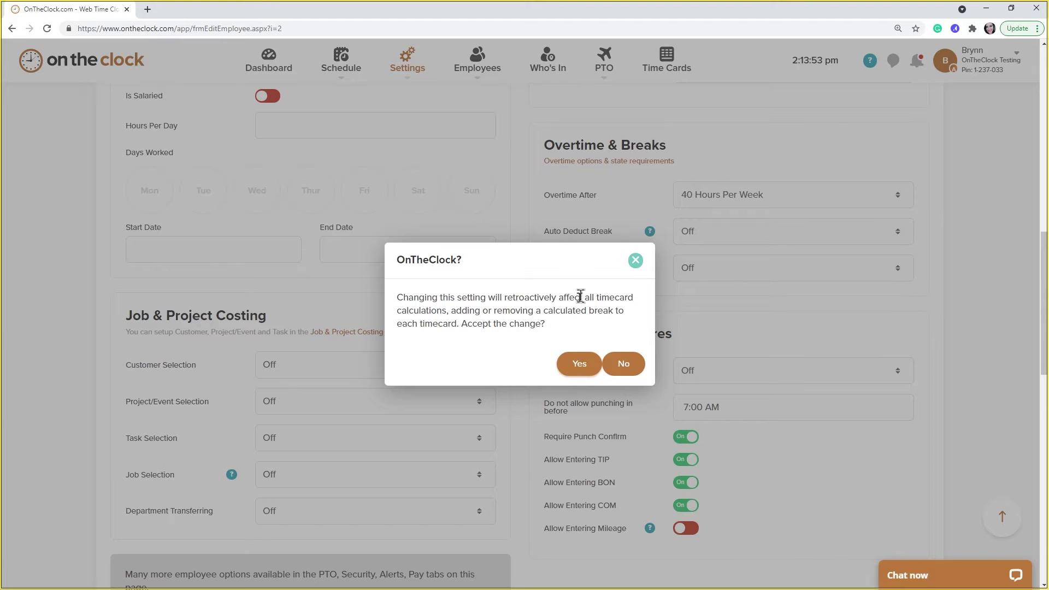
left_click(580, 364)
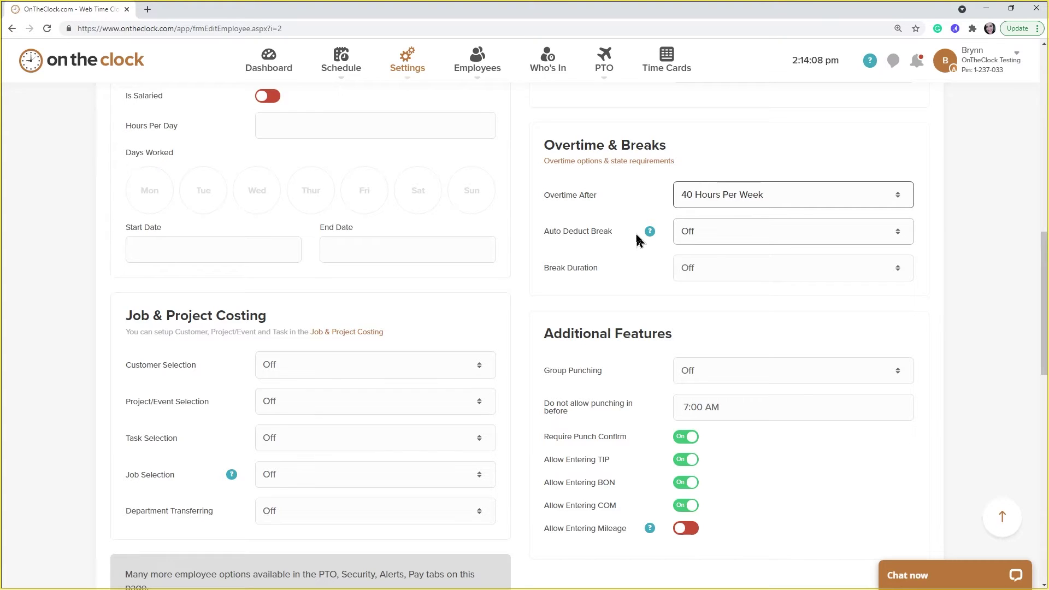
Step: Set Auto Deduct Break to After 4 Hours with a Break Duration of 30 Minutes, accepting both retroactive changes
left_click(693, 240)
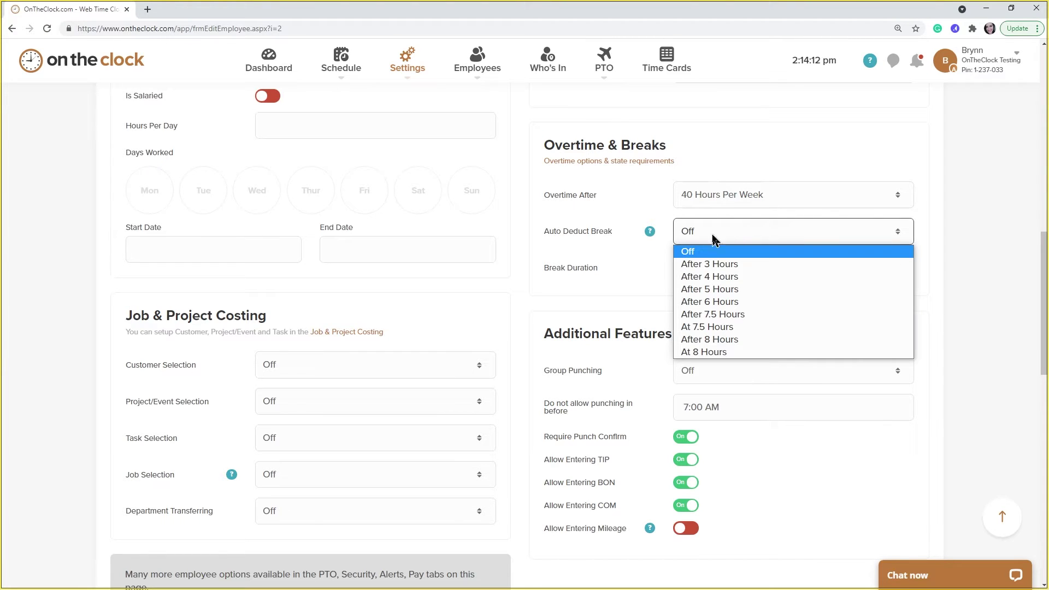
left_click(744, 278)
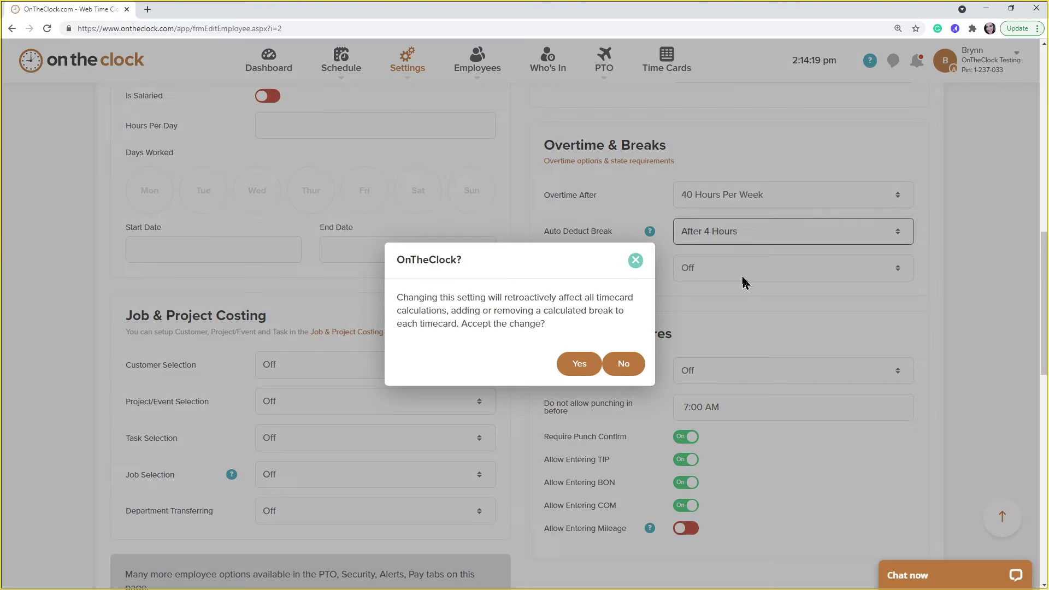
left_click(578, 365)
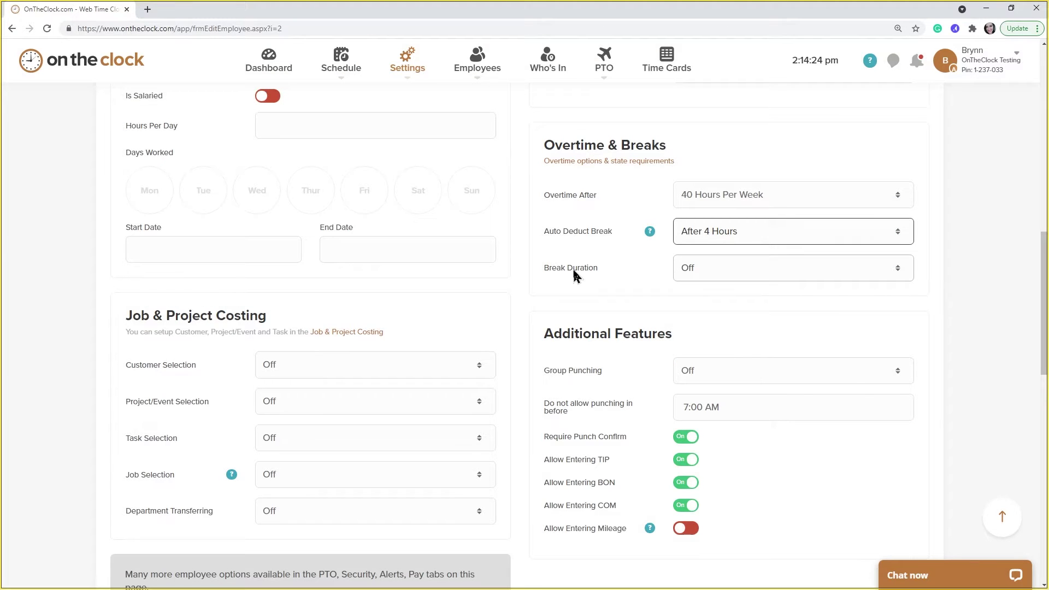
left_click(701, 268)
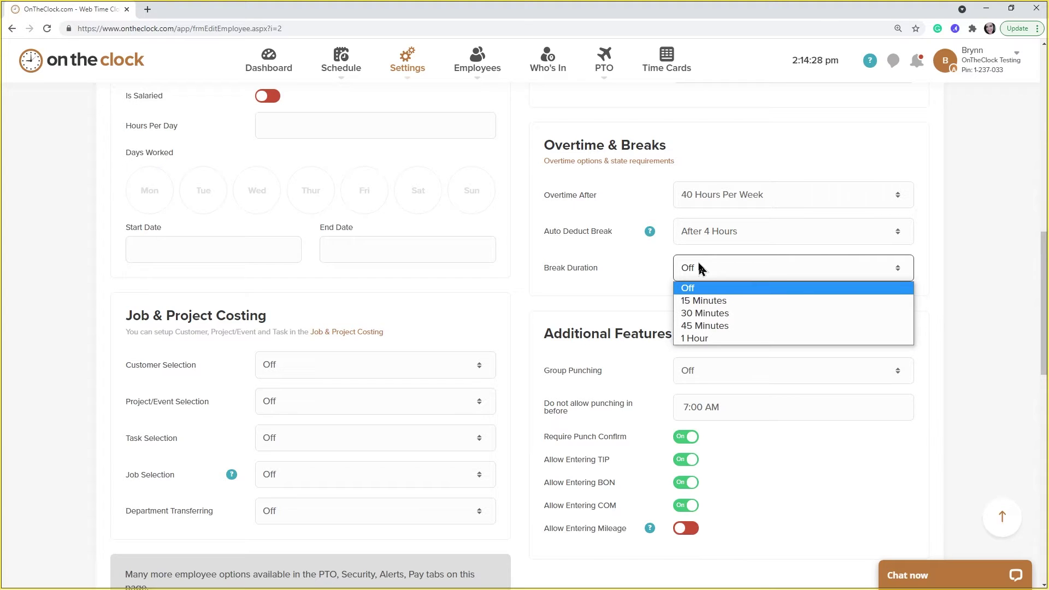
left_click(705, 313)
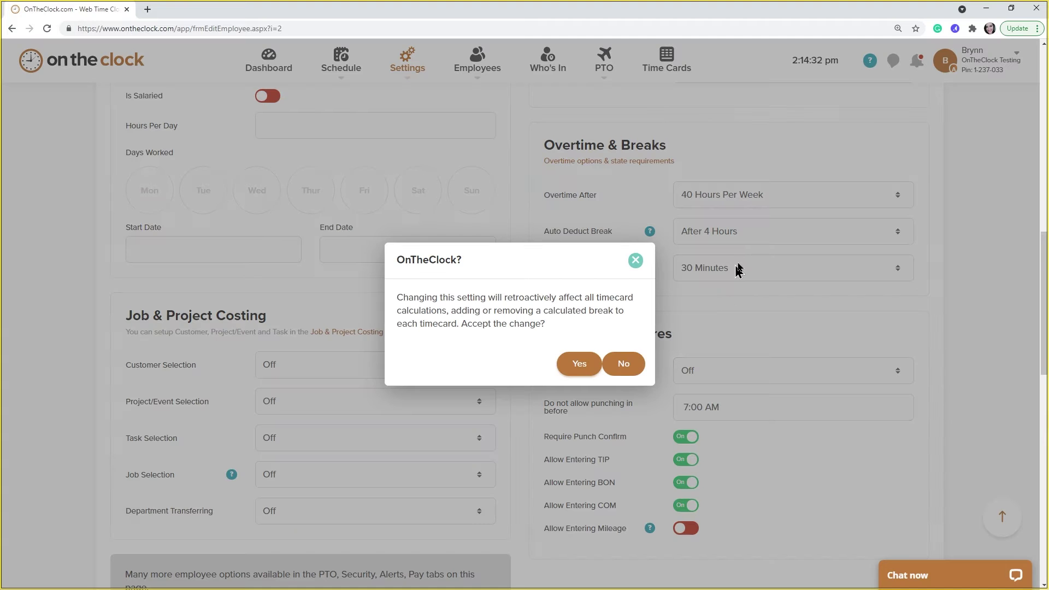
left_click(577, 363)
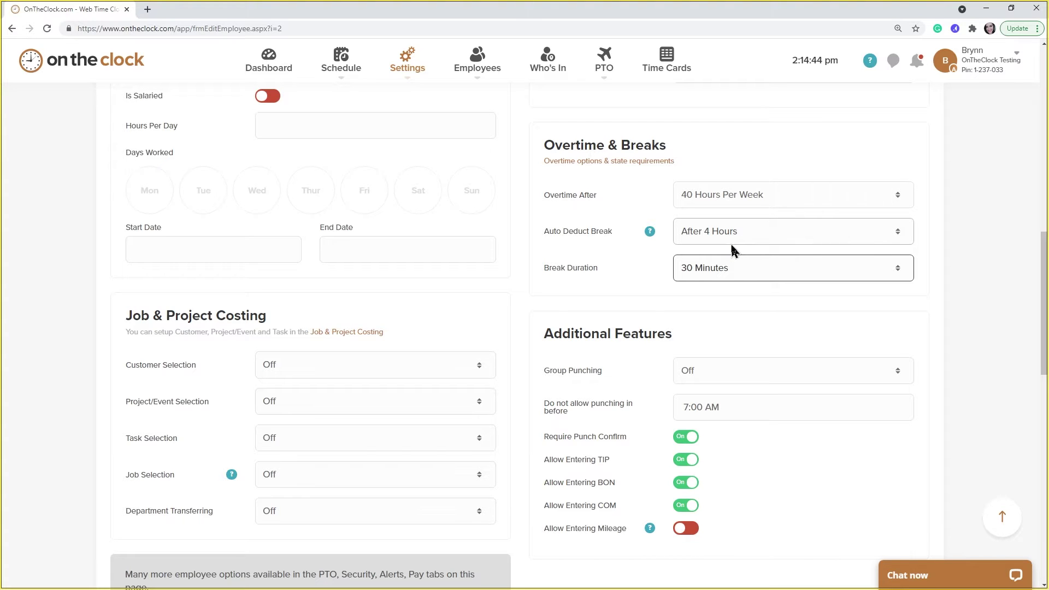
Step: Review the Additional Features and Job & Project Costing options, and open the Test Employee's PTO Settings
scroll(733, 246, "down", 1)
scroll(735, 246, "down", 3)
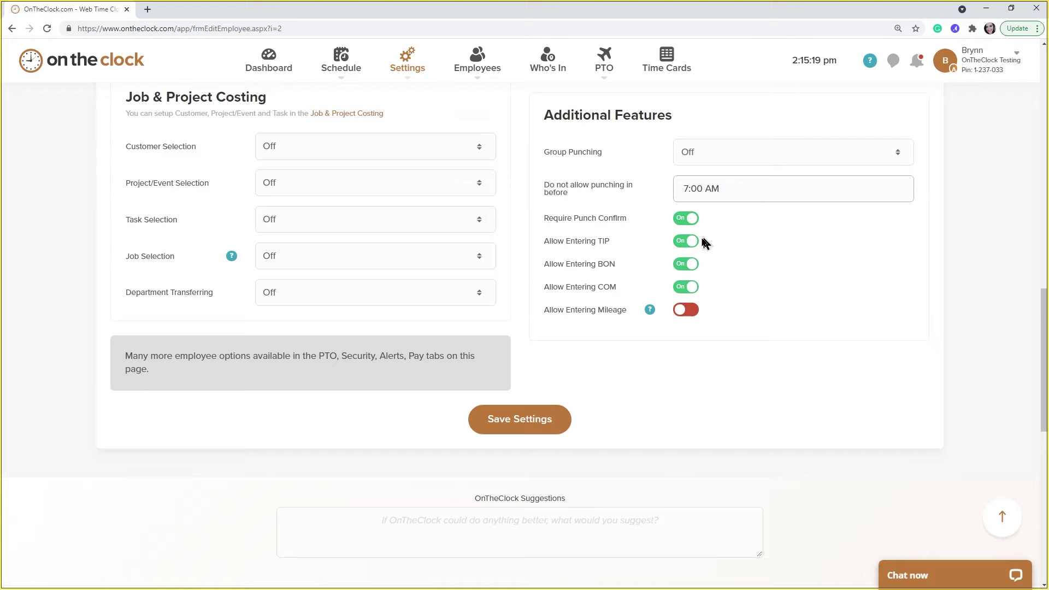
scroll(517, 342, "up", 10)
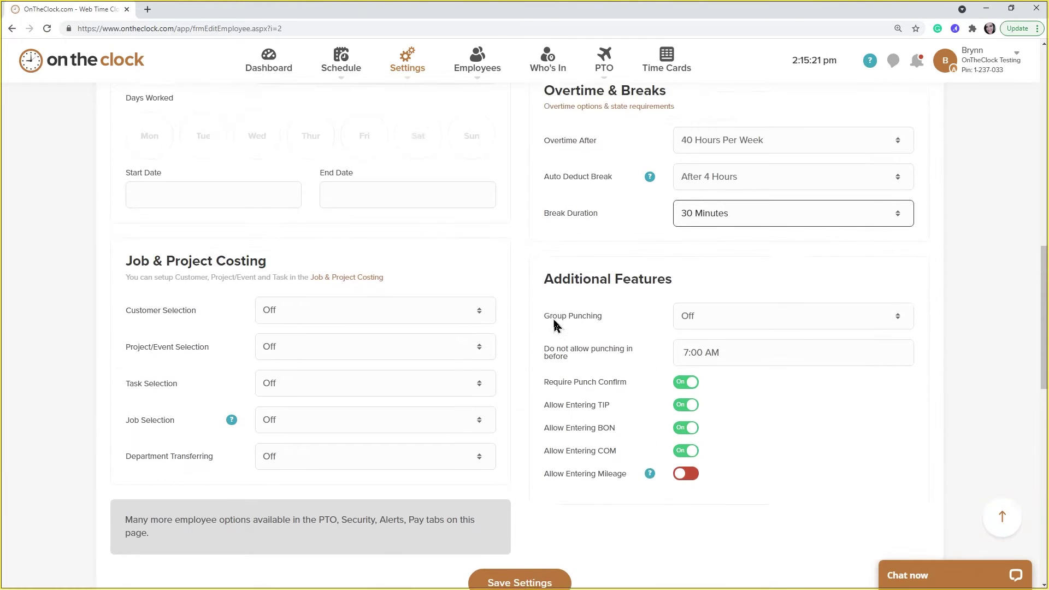
scroll(556, 325, "up", 4)
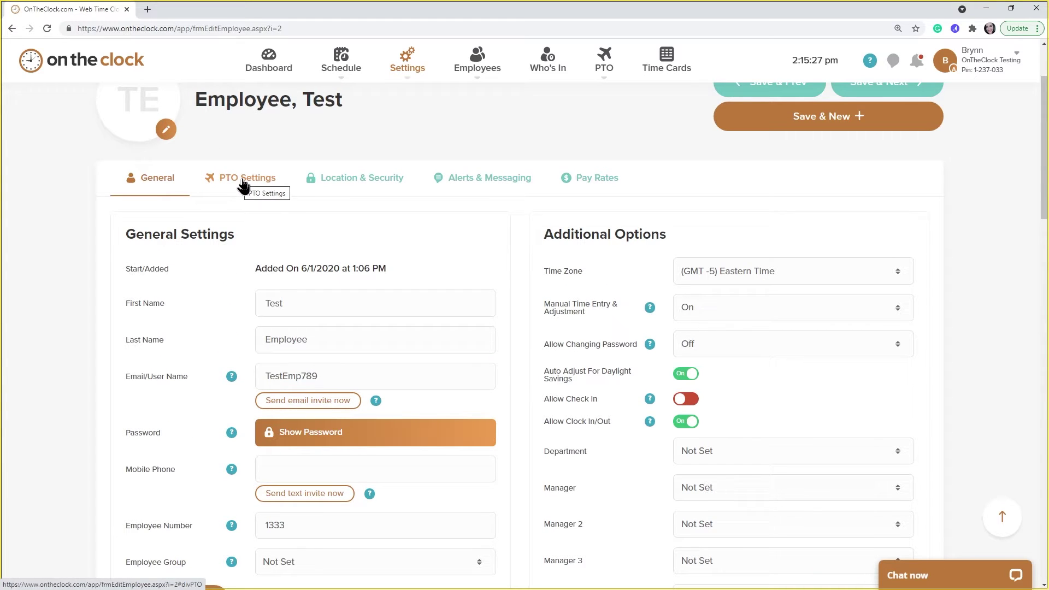
left_click(244, 186)
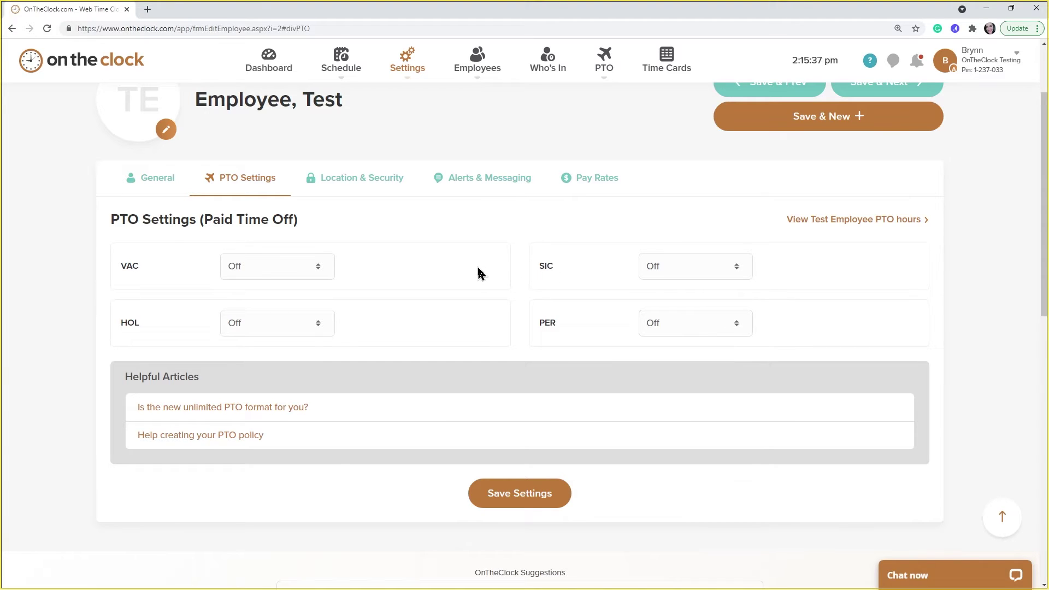
Step: Set the Test Employee's VAC policy to Allot X hours per year with 120 hours per year
left_click(319, 268)
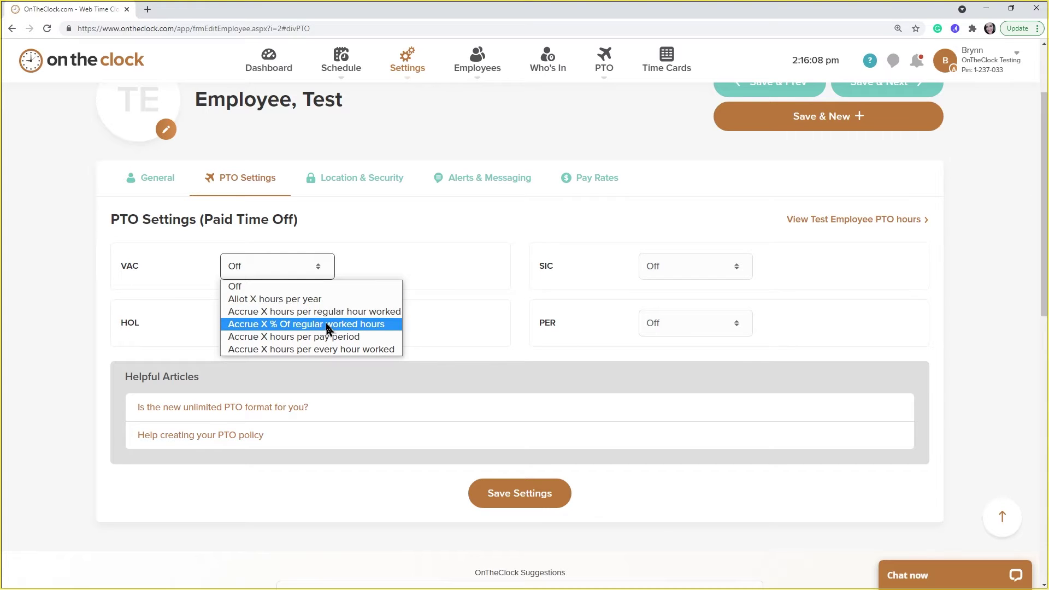
left_click(345, 301)
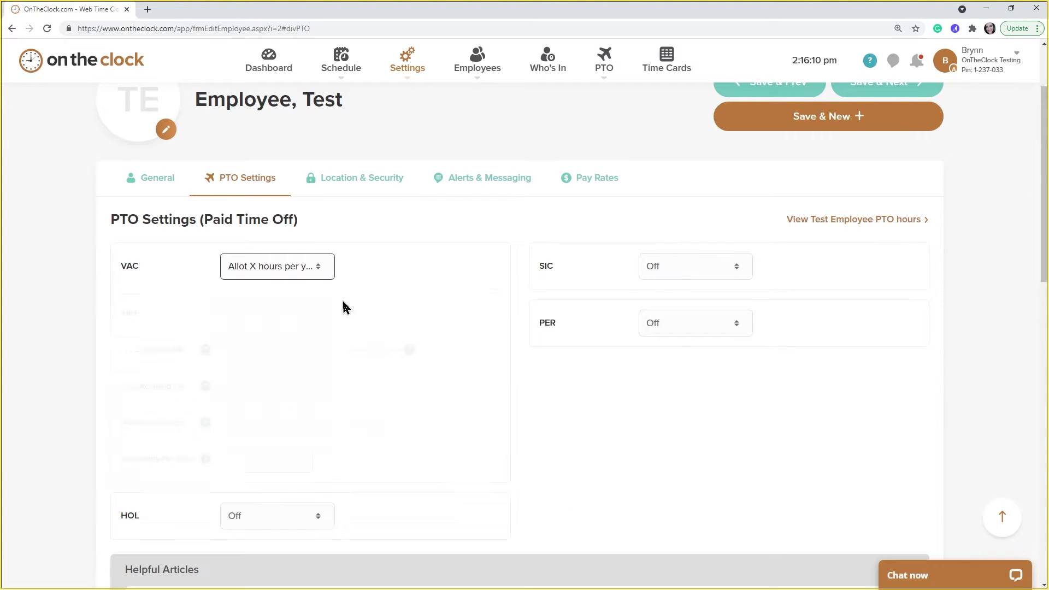
left_click(300, 305)
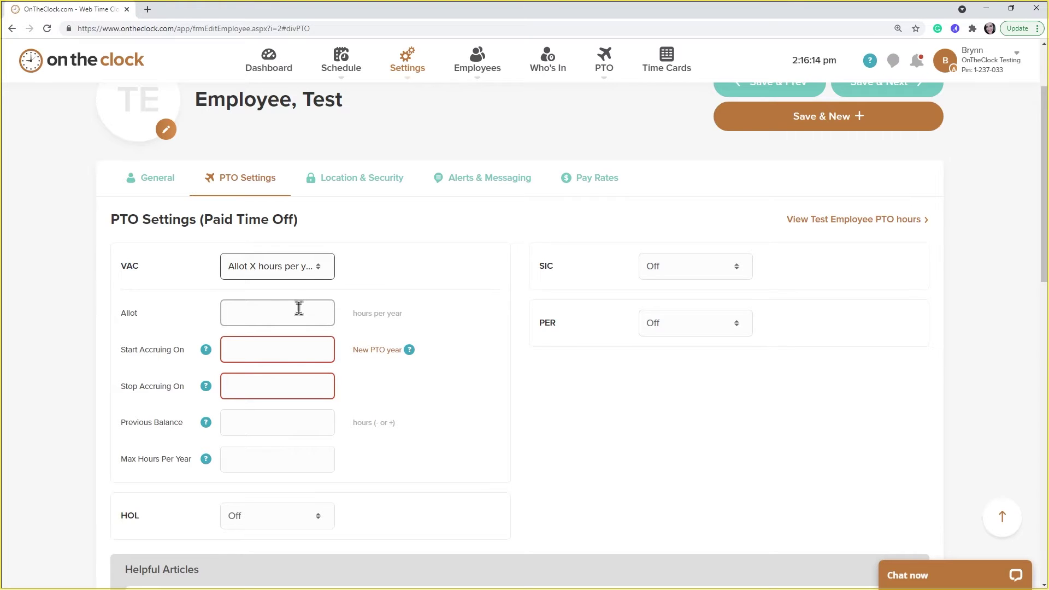
left_click(287, 313)
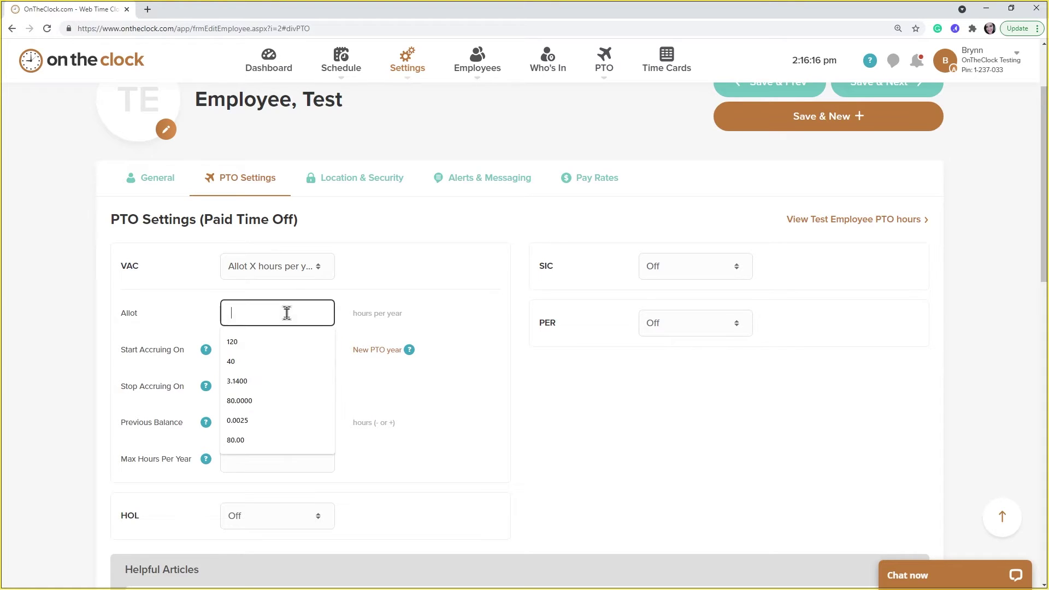
left_click(271, 342)
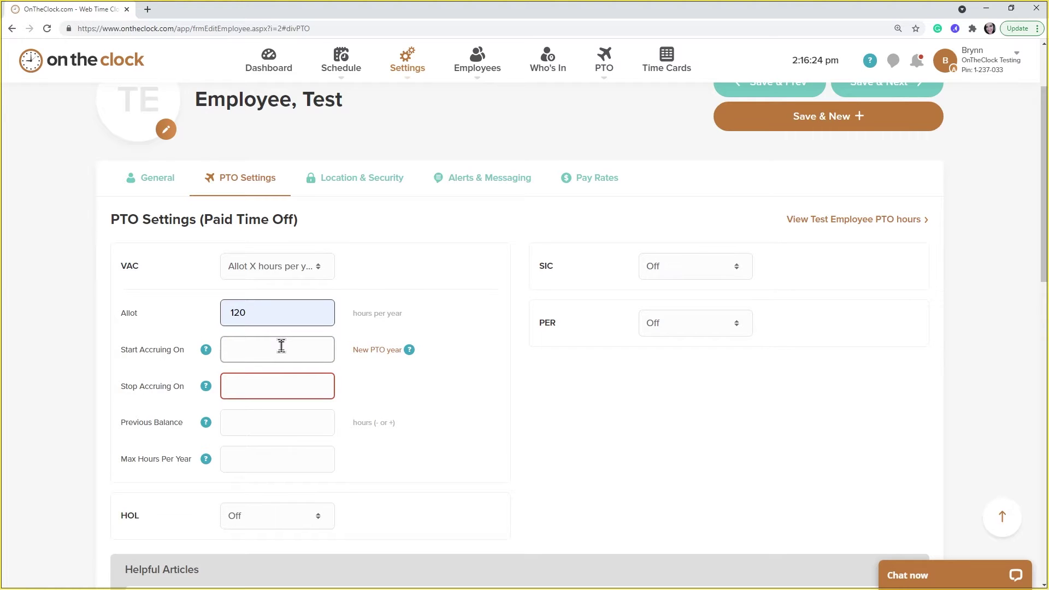
scroll(281, 345, "down", 1)
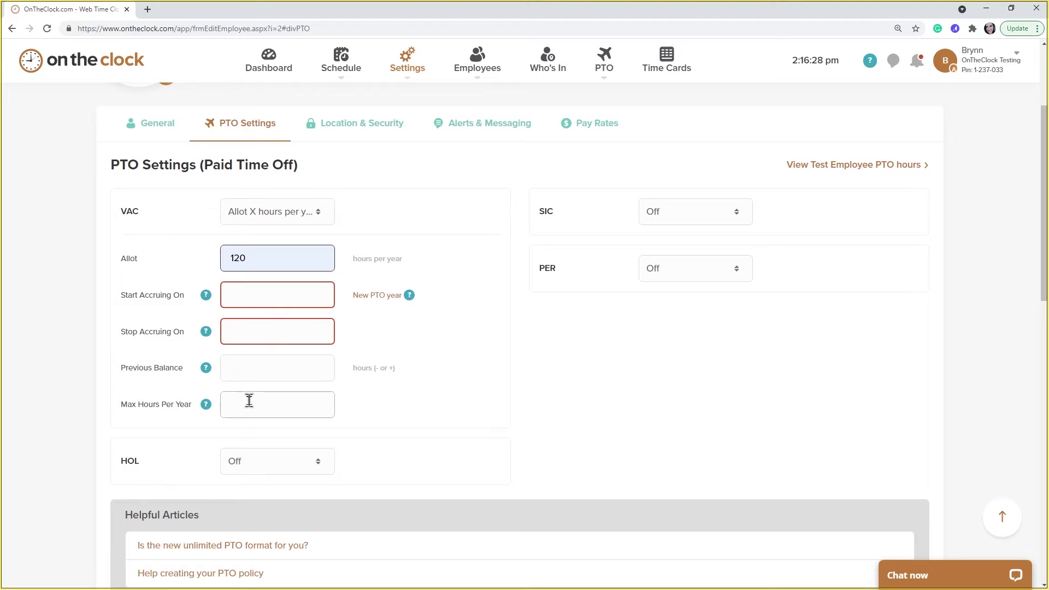
scroll(287, 343, "up", 1)
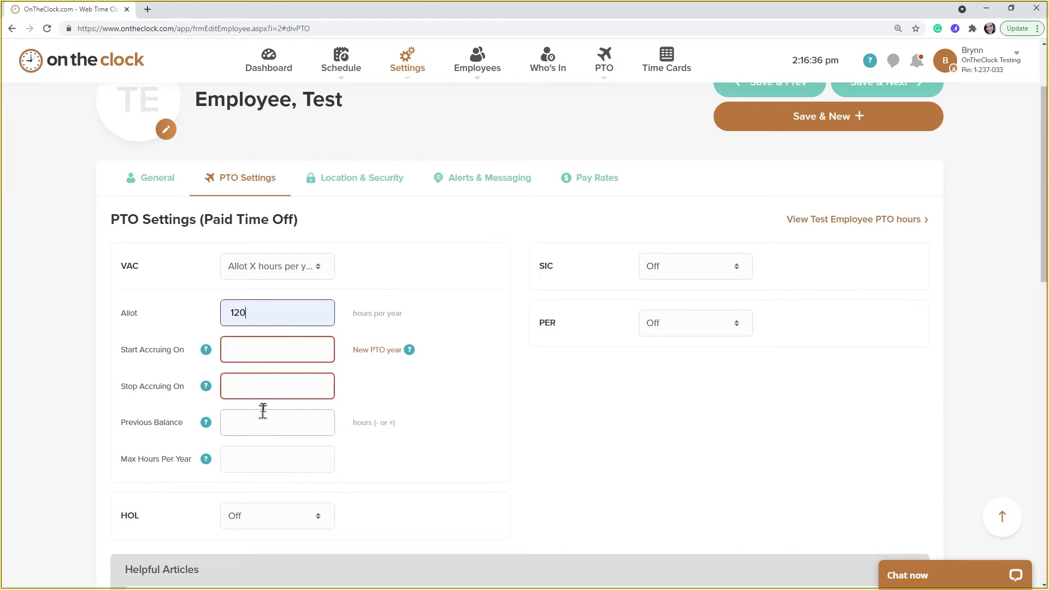
Step: Change the VAC policy to Accrue X hours per regular hour worked with an accrual of 0.01 hours
left_click(315, 270)
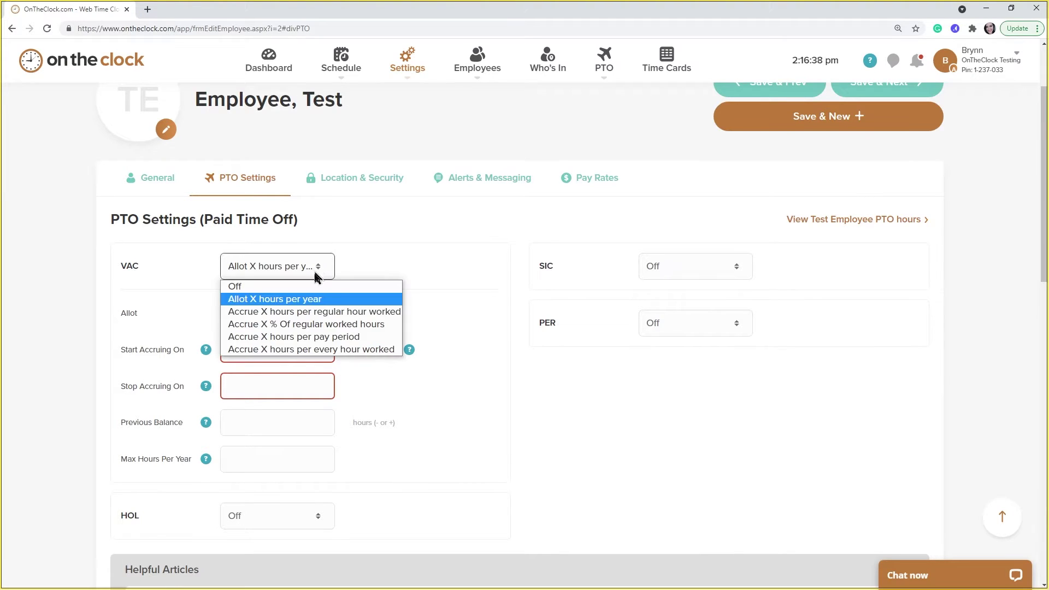
left_click(317, 315)
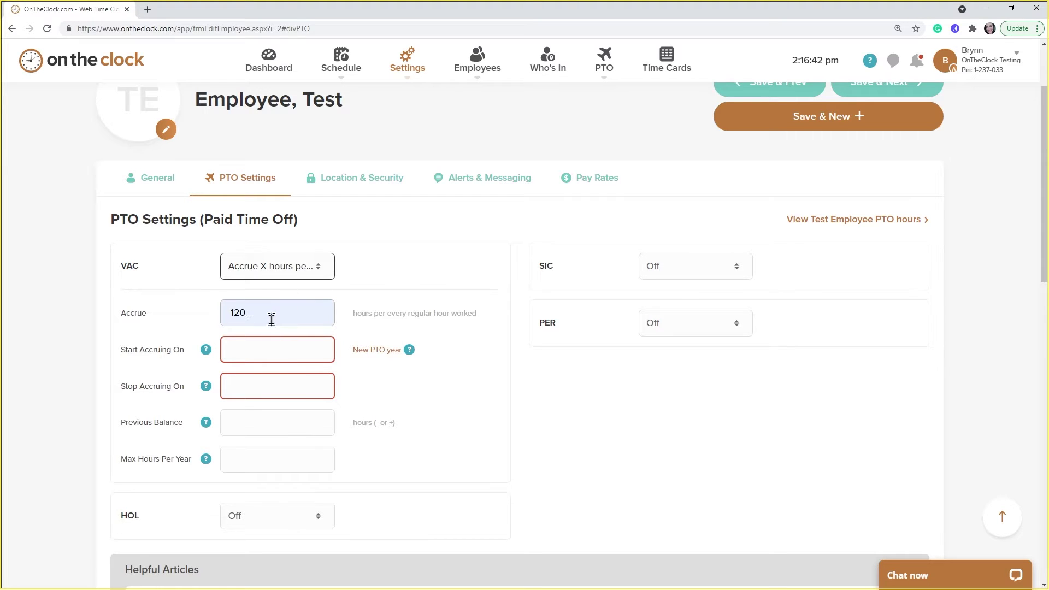
left_click_drag(291, 315, 226, 316)
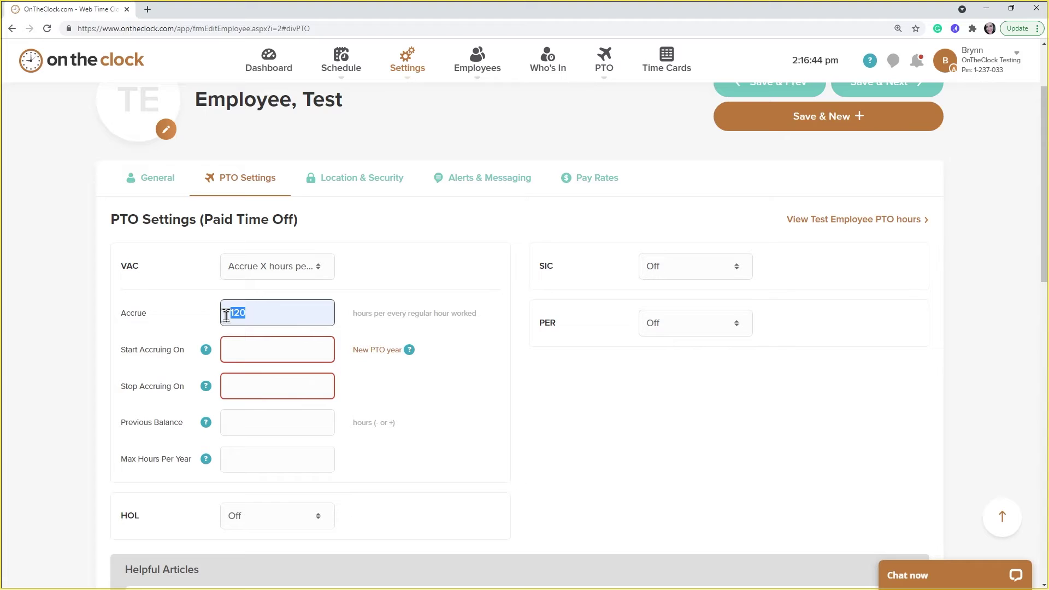
key("BackSpace")
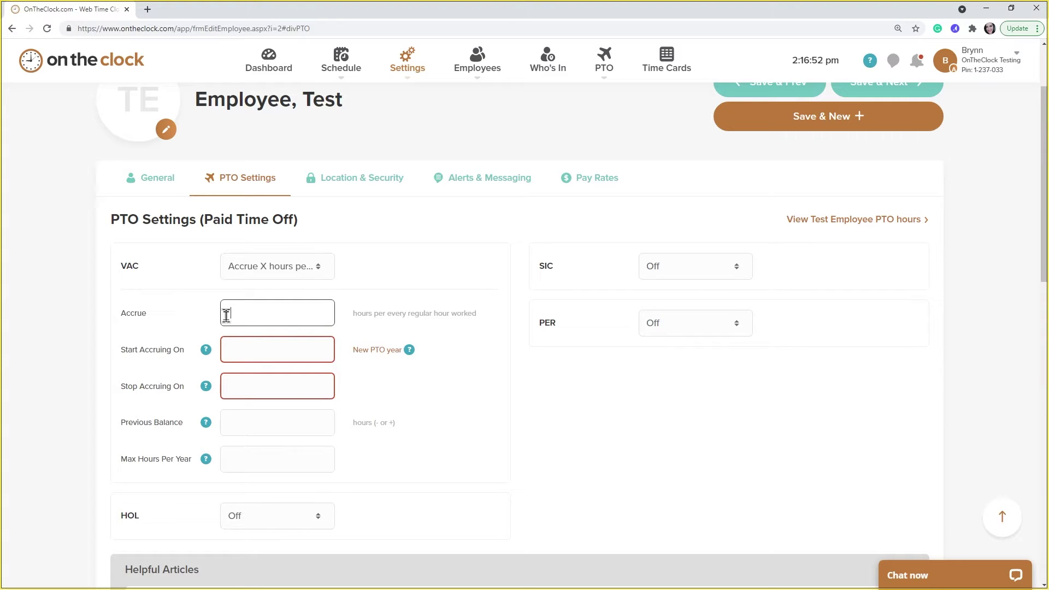
type("0.")
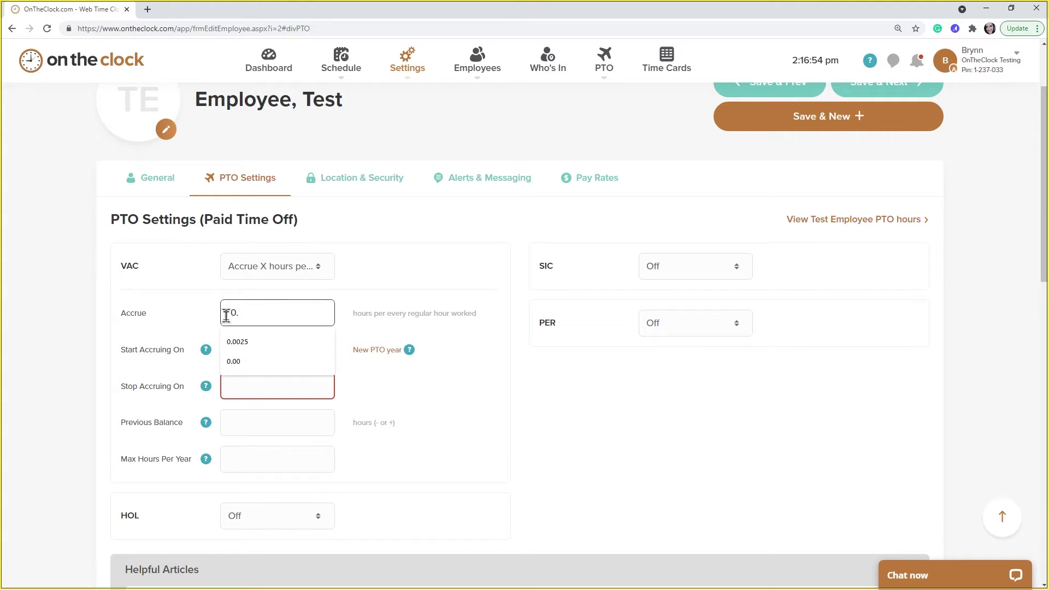
type("01")
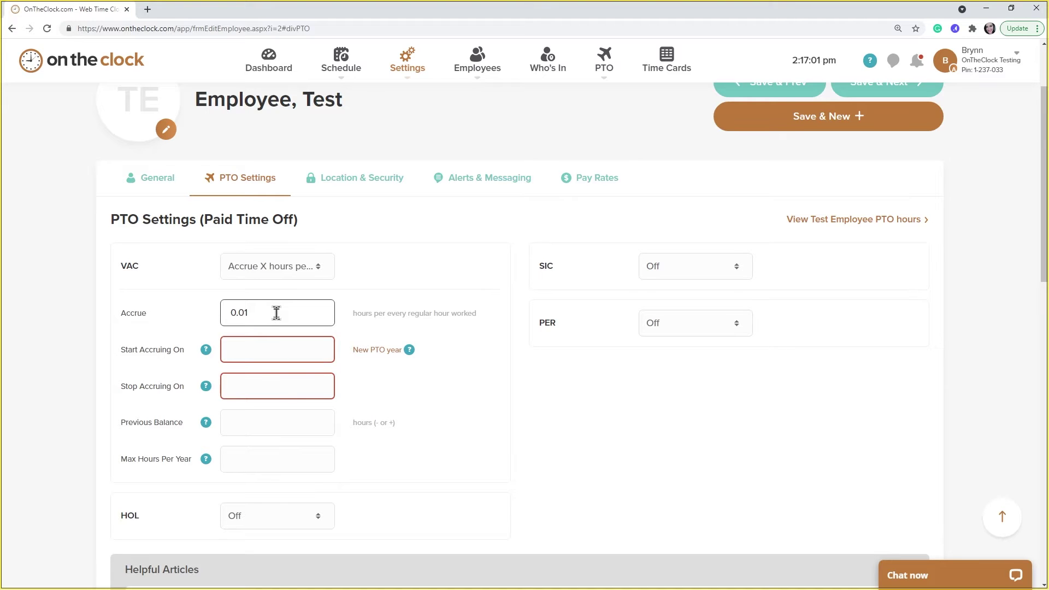
scroll(424, 330, "down", 1)
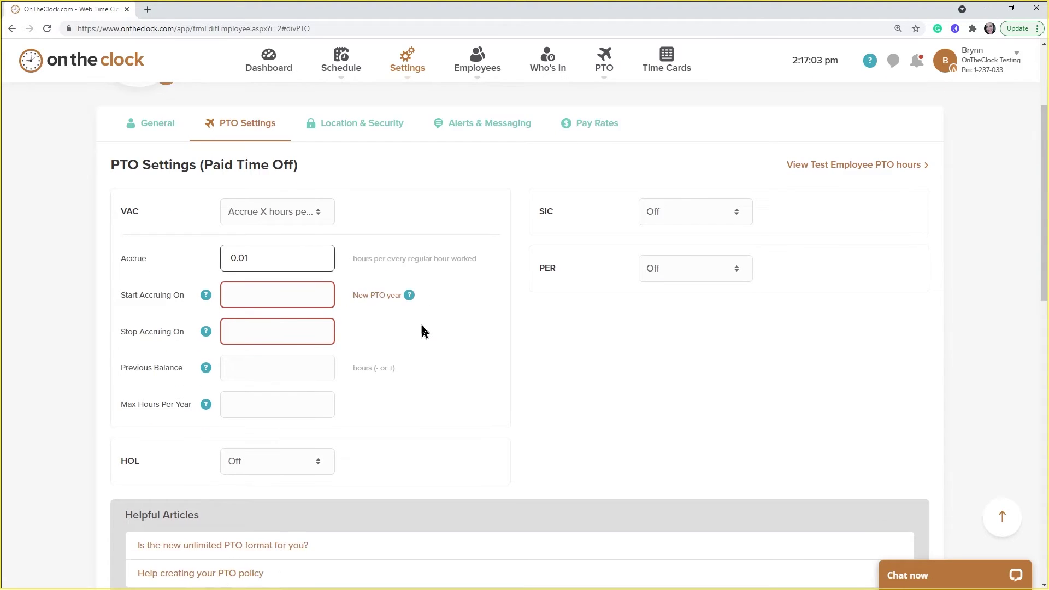
scroll(431, 328, "up", 1)
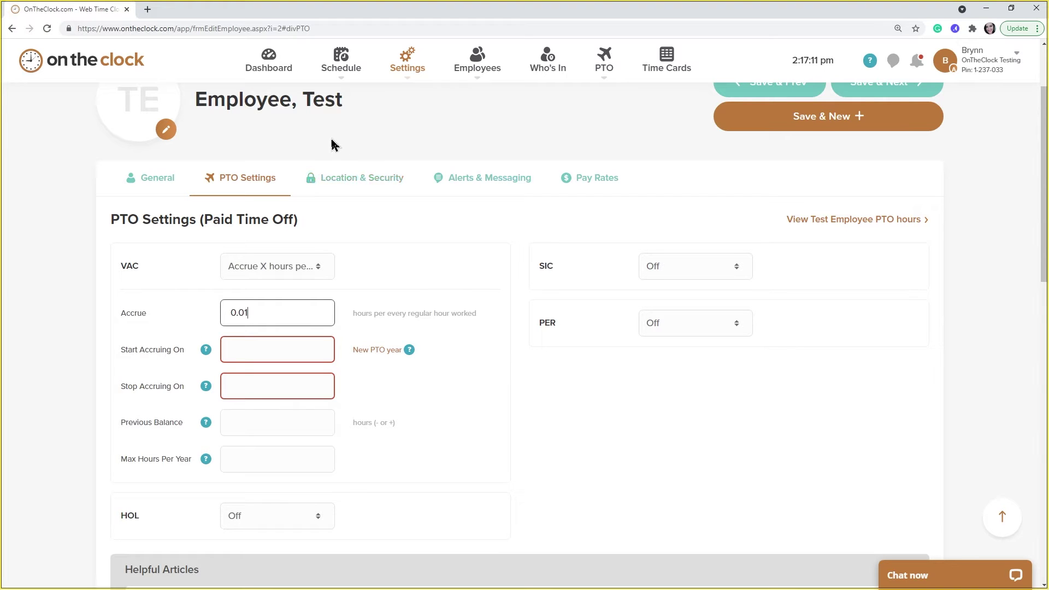
Step: Open the Test Employee's Location & Security settings and switch Enable Mobile Punch off and back on
left_click(359, 180)
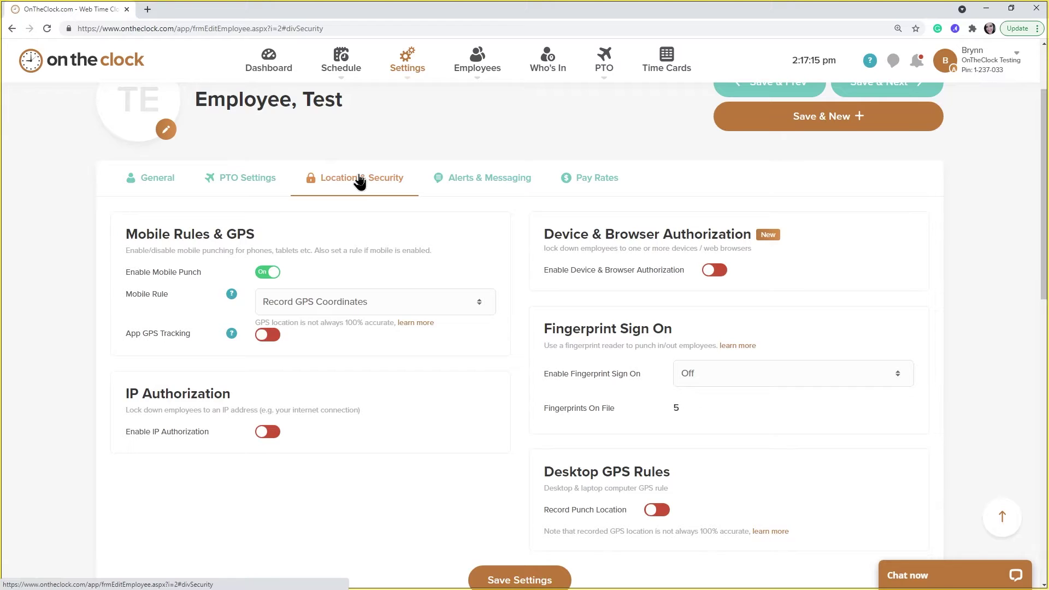
scroll(359, 181, "down", 1)
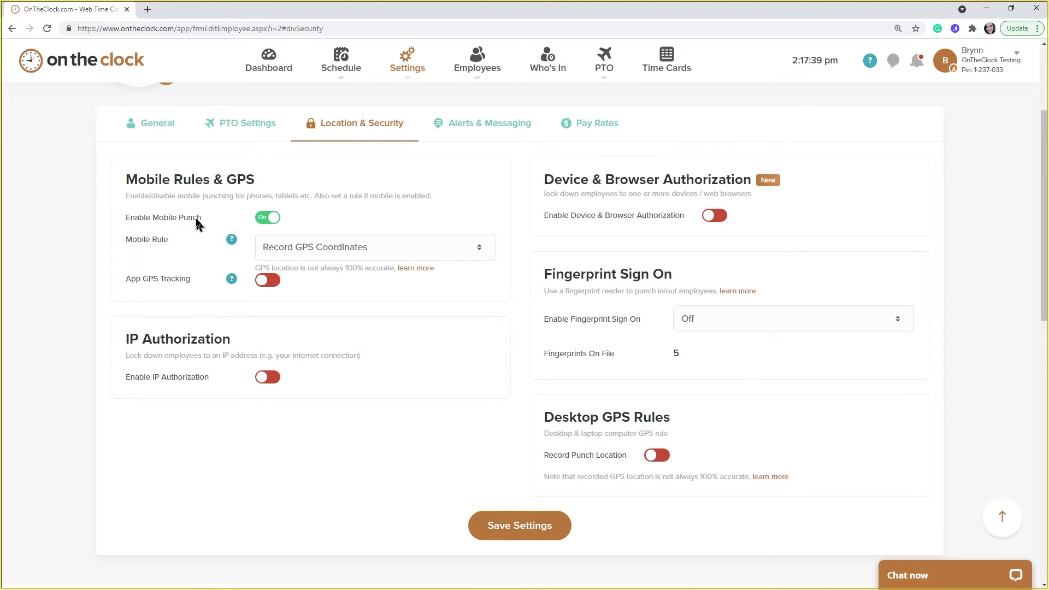
left_click(273, 219)
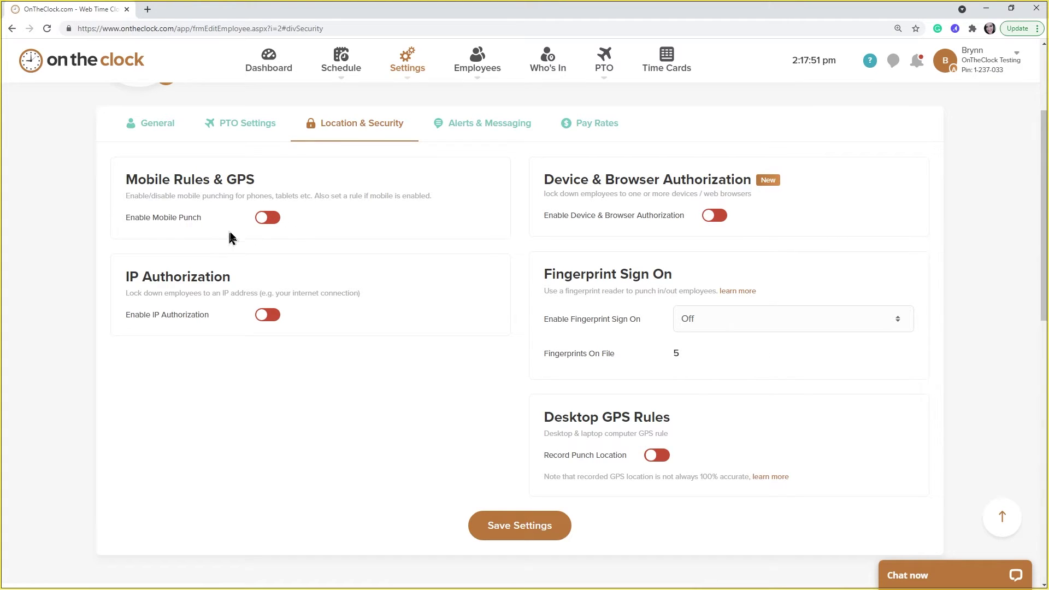
left_click(264, 219)
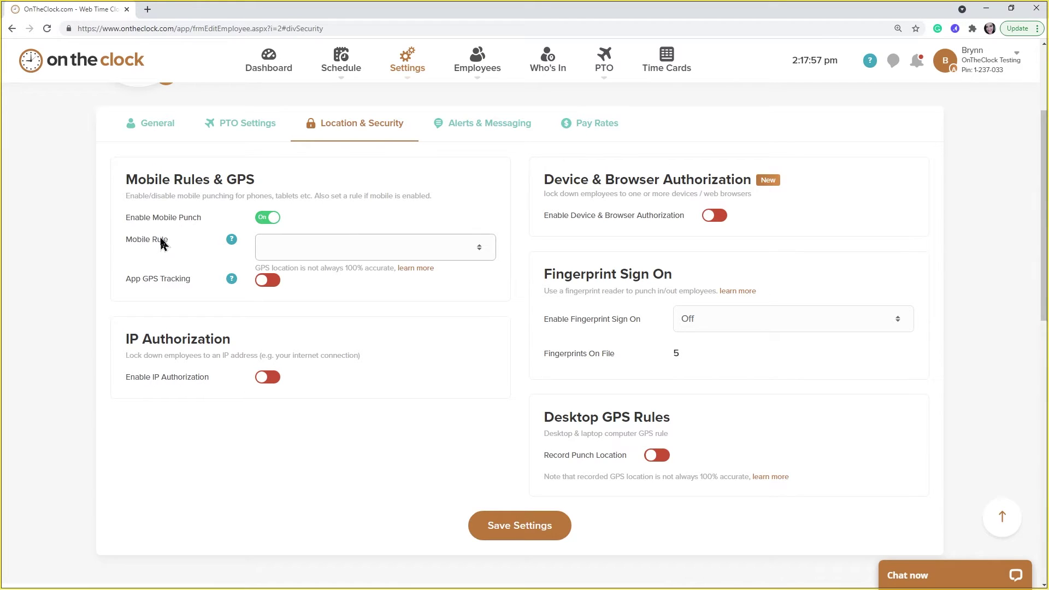
Step: Set the Mobile Rule to Record GPS & Require GPS To Punch and turn on App GPS Tracking
left_click(475, 249)
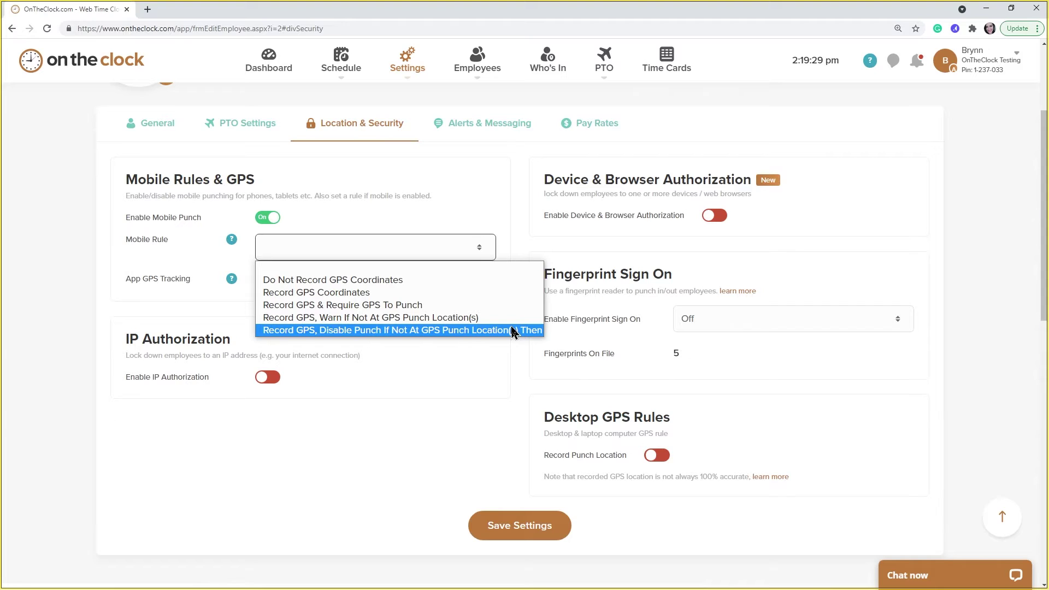
left_click(495, 305)
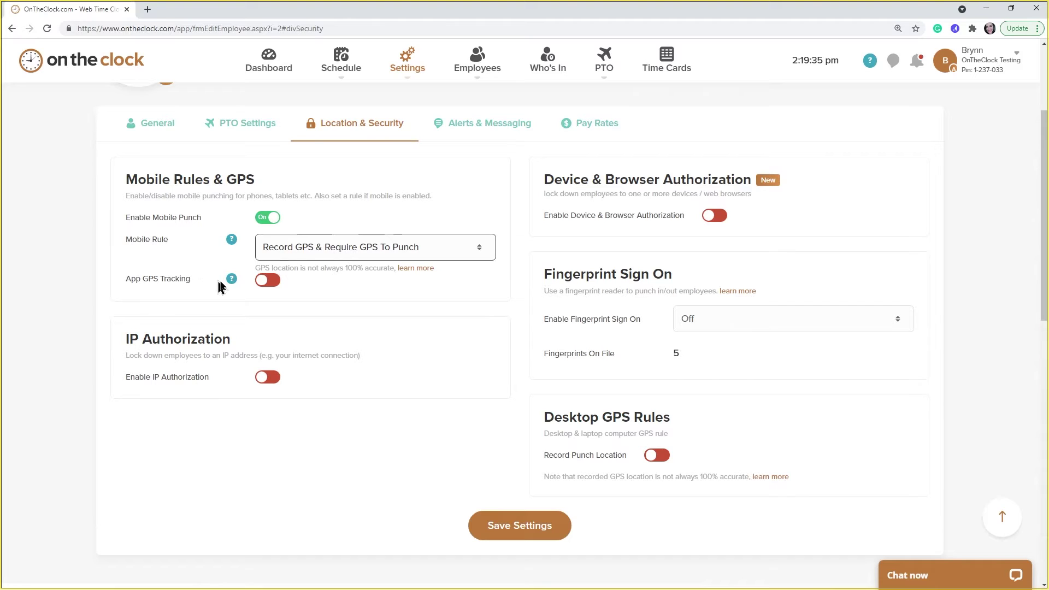
left_click(267, 281)
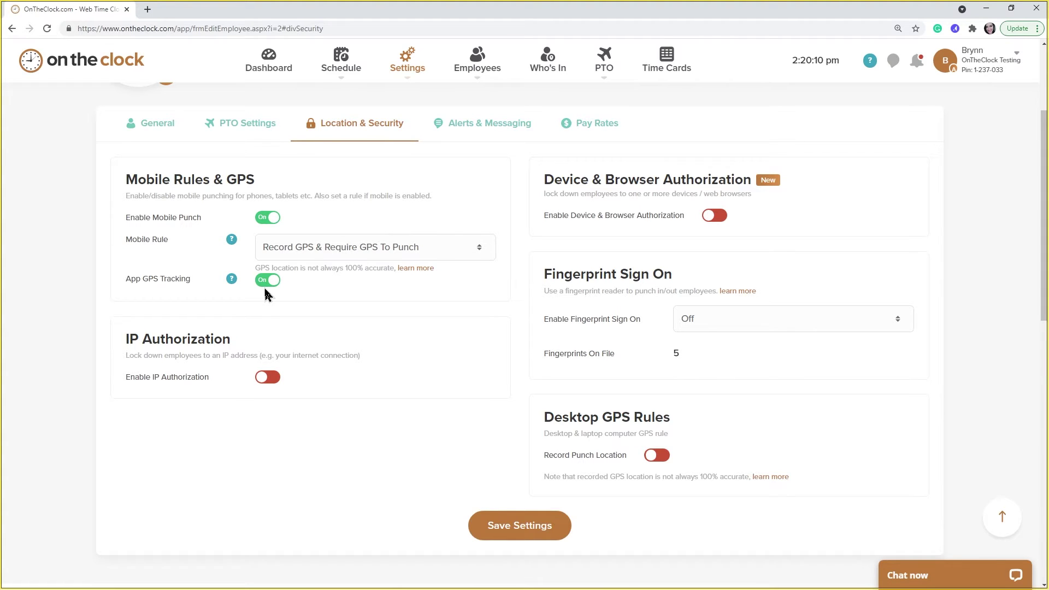
Step: Enable IP Authorization for the Test Employee and set its Enforcement Level to Warn Employee
scroll(267, 295, "down", 1)
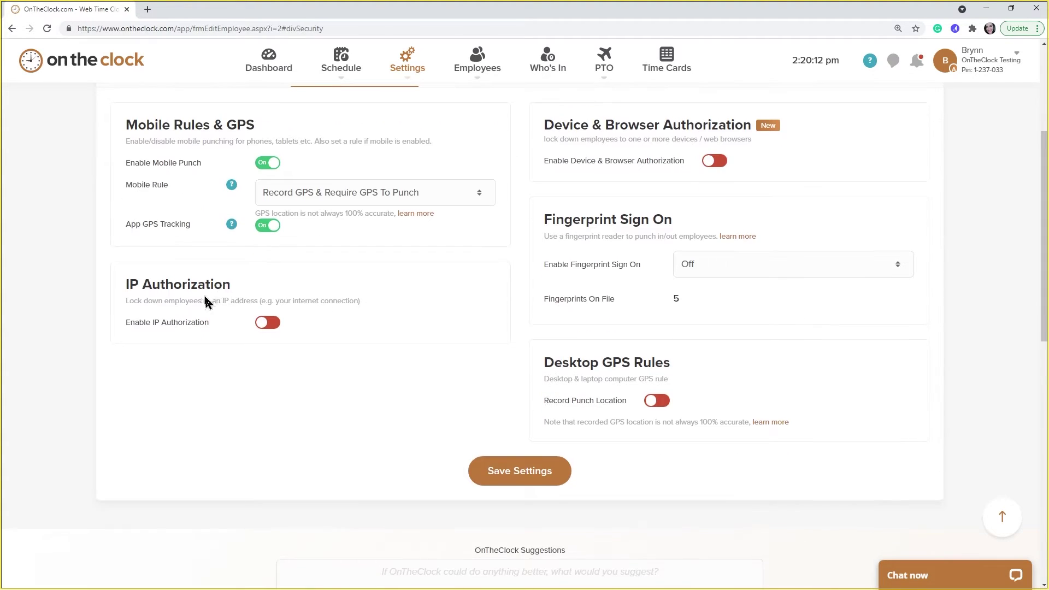
left_click(264, 323)
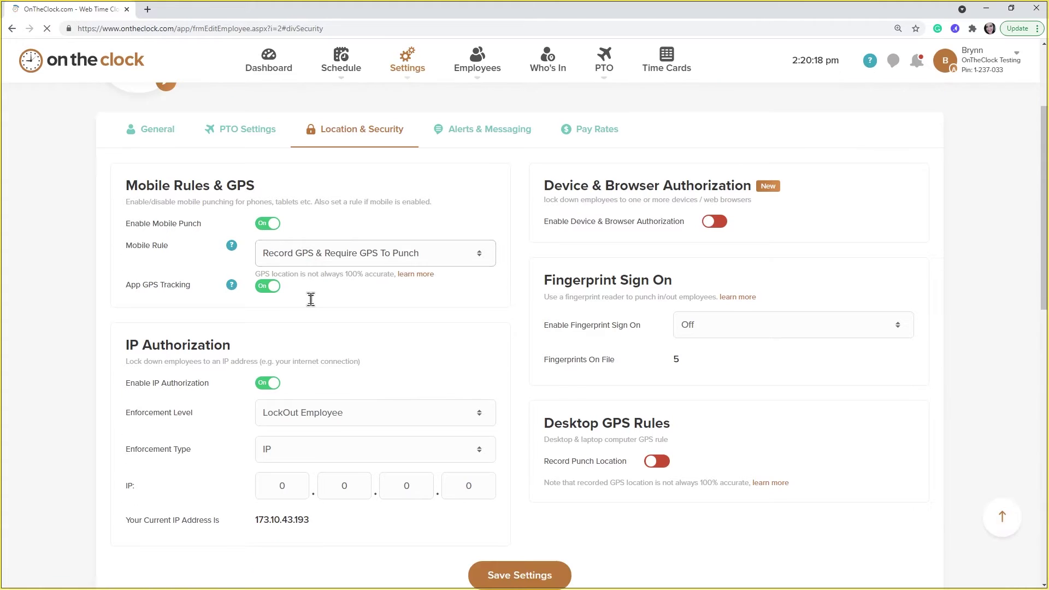
scroll(311, 299, "down", 2)
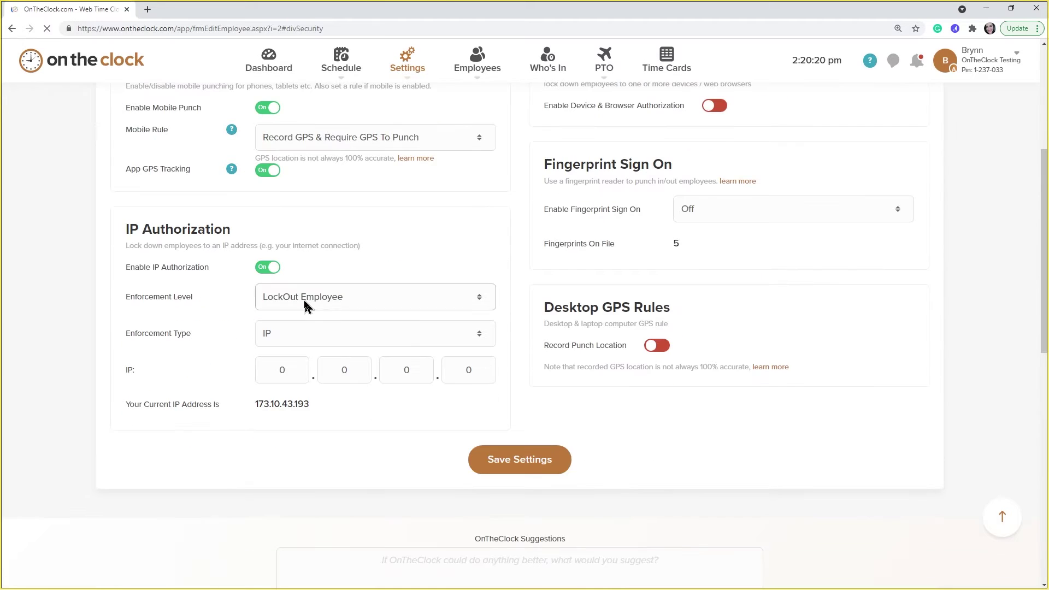
left_click(281, 295)
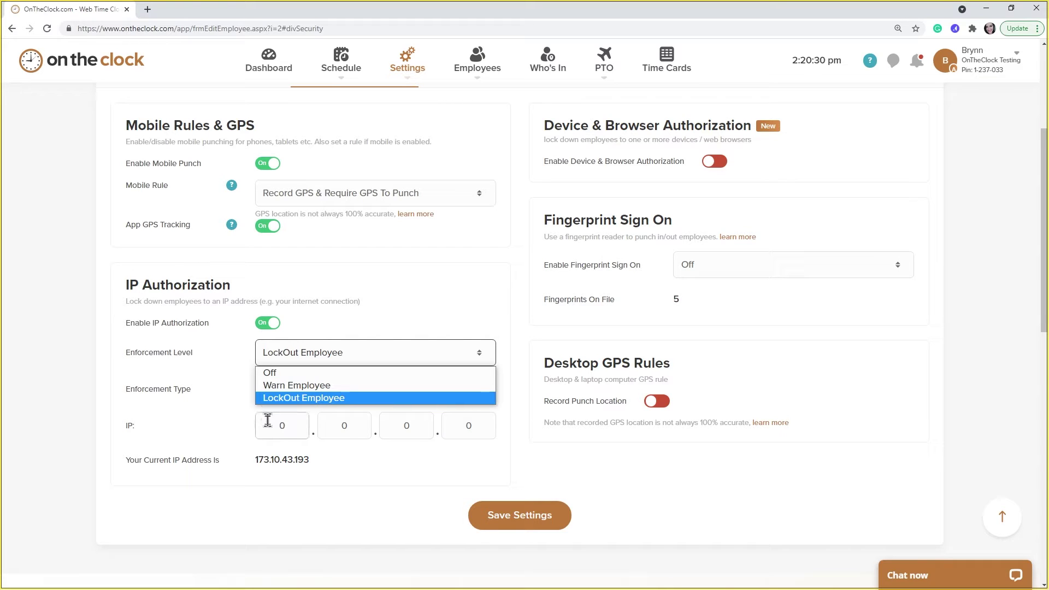
left_click(353, 388)
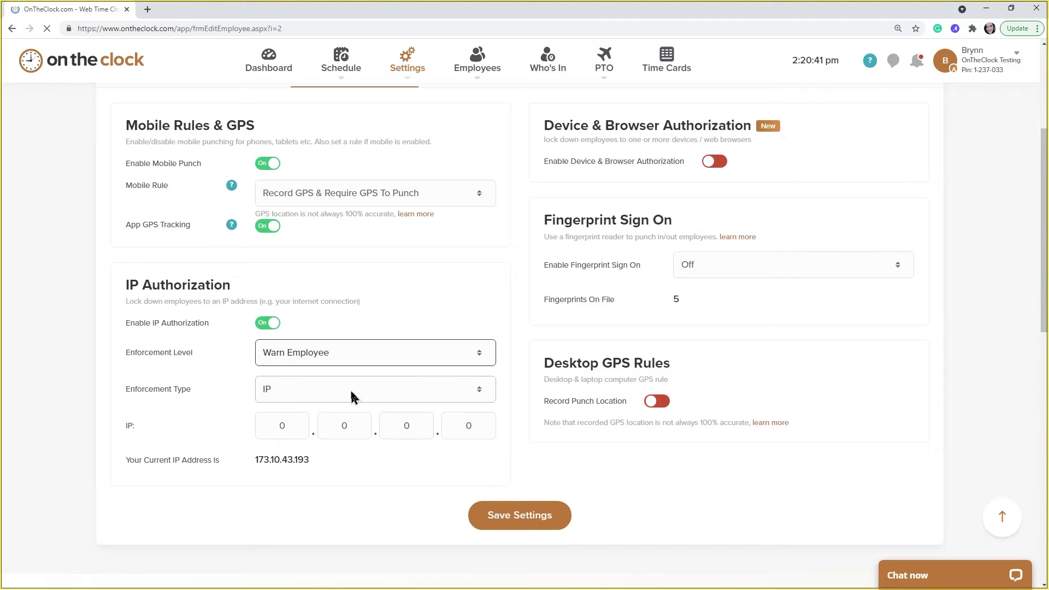
Step: Set the IP Authorization Enforcement Type to Multi IP Range and review the From IP, To IP and Multi IPs fields
scroll(339, 393, "down", 5)
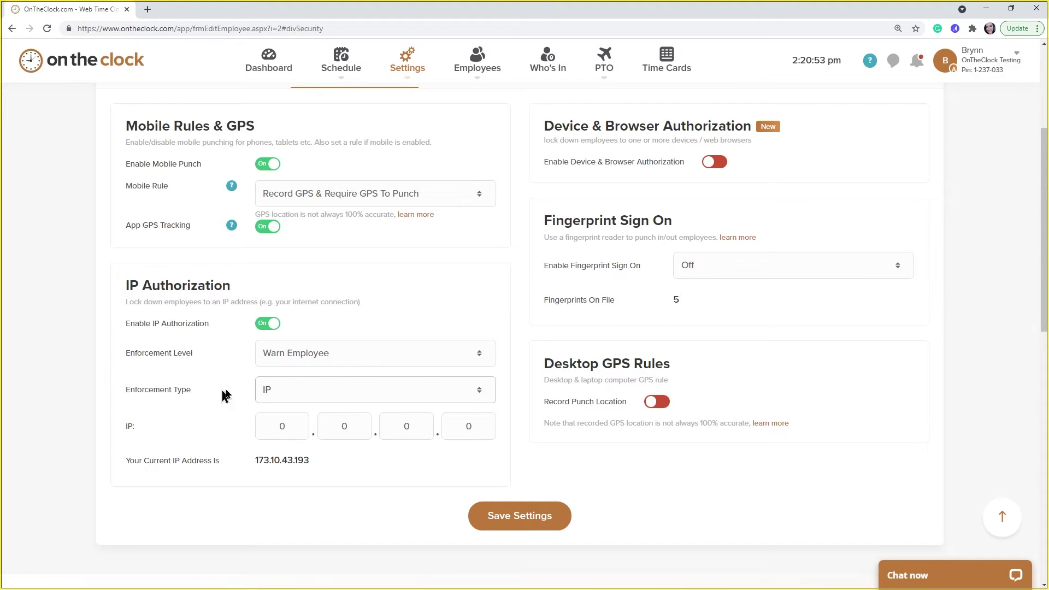
left_click(316, 394)
scroll(315, 393, "down", 1)
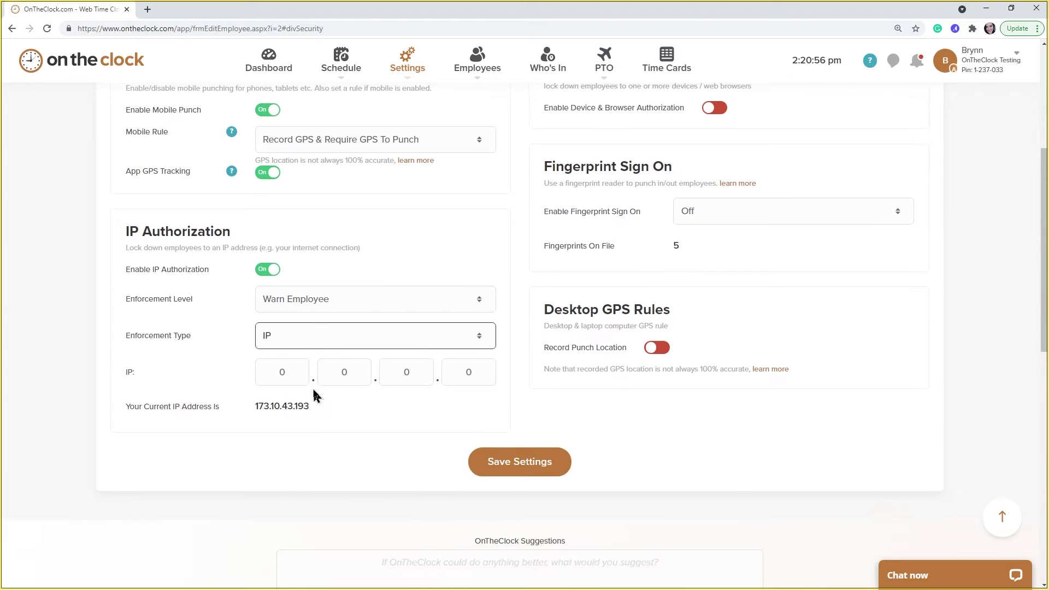
left_click(341, 338)
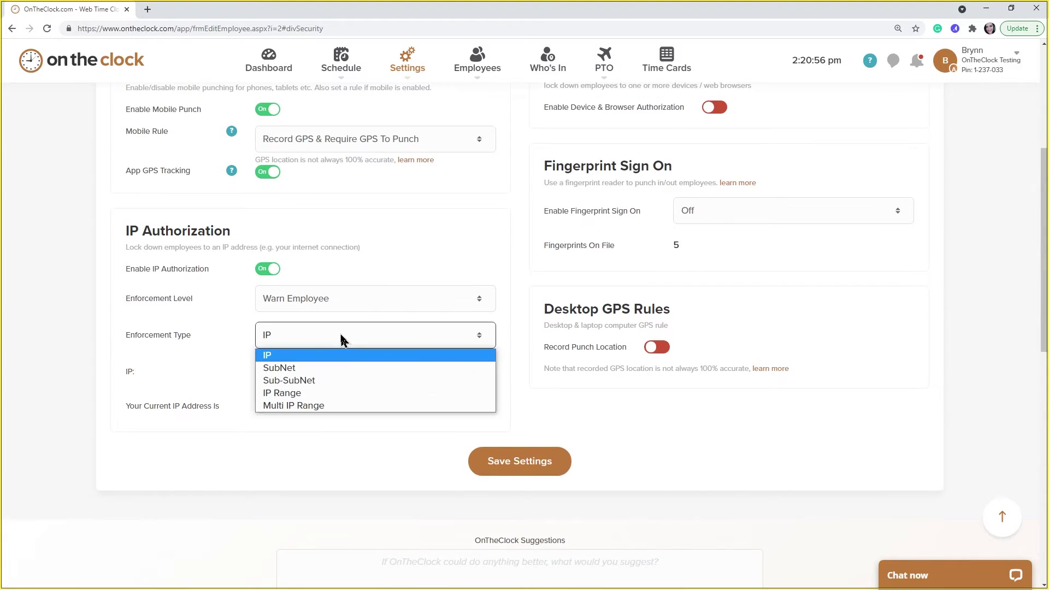
left_click(350, 408)
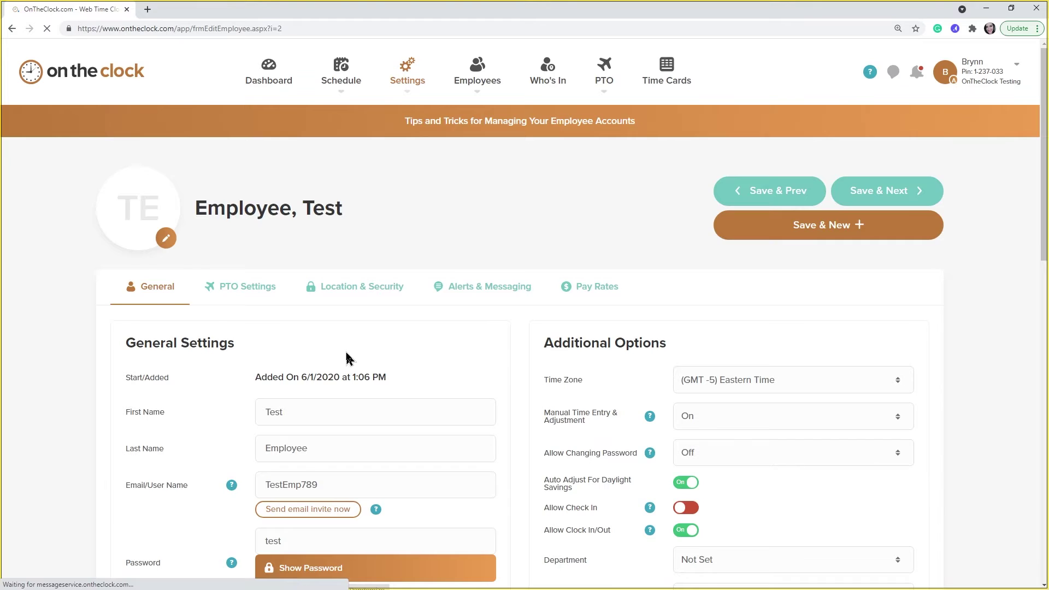
scroll(348, 377, "down", 1)
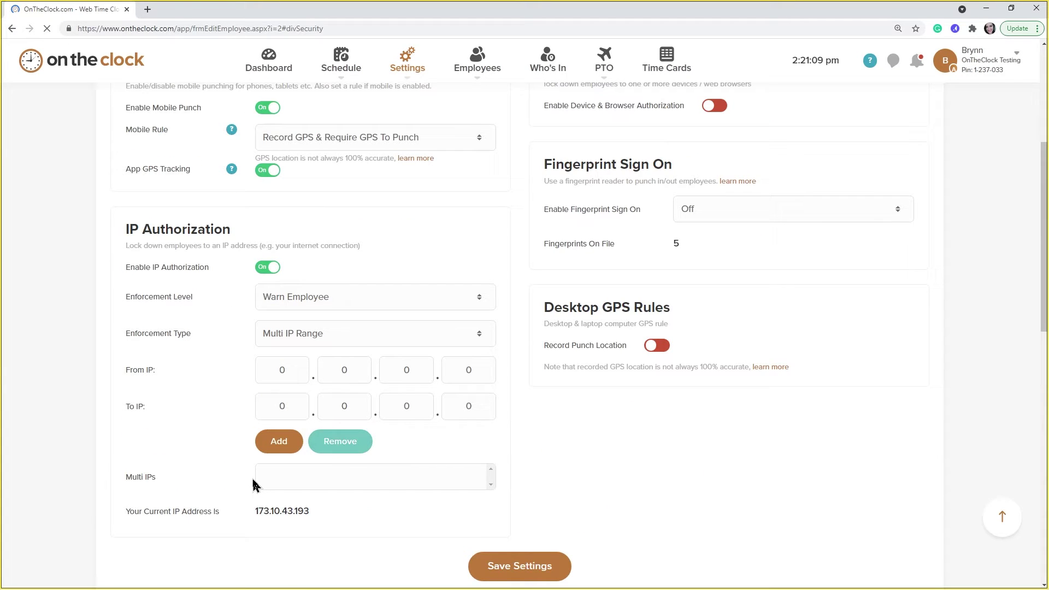
scroll(361, 404, "up", 1)
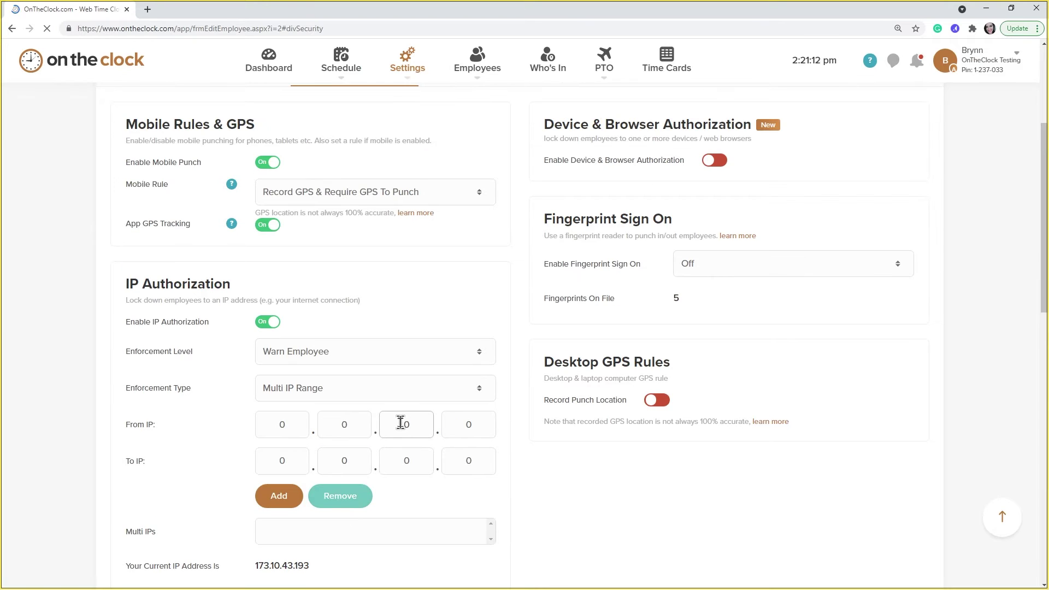
scroll(400, 422, "down", 1)
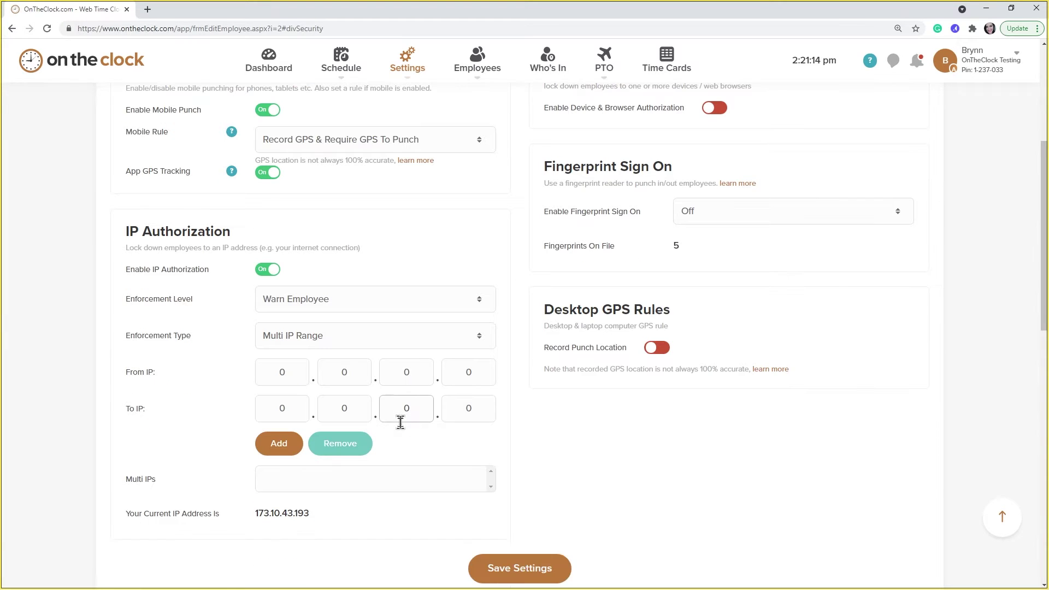
scroll(403, 407, "up", 1)
scroll(639, 246, "up", 2)
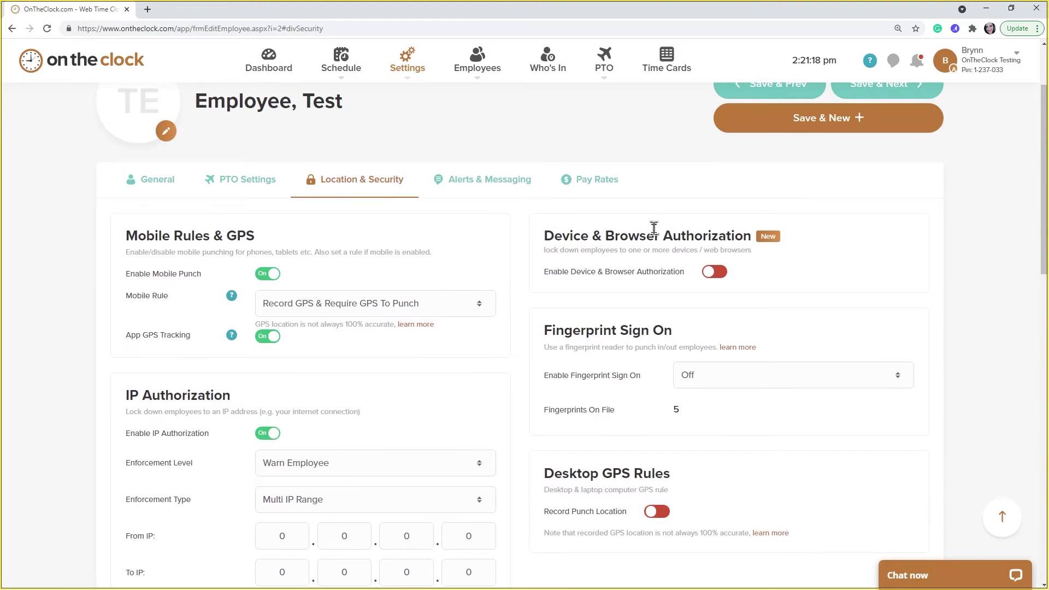
Step: Enable Device & Browser Authorization for the Test Employee and allow punching from the most recently used Chrome web browser
left_click(710, 273)
scroll(712, 263, "down", 1)
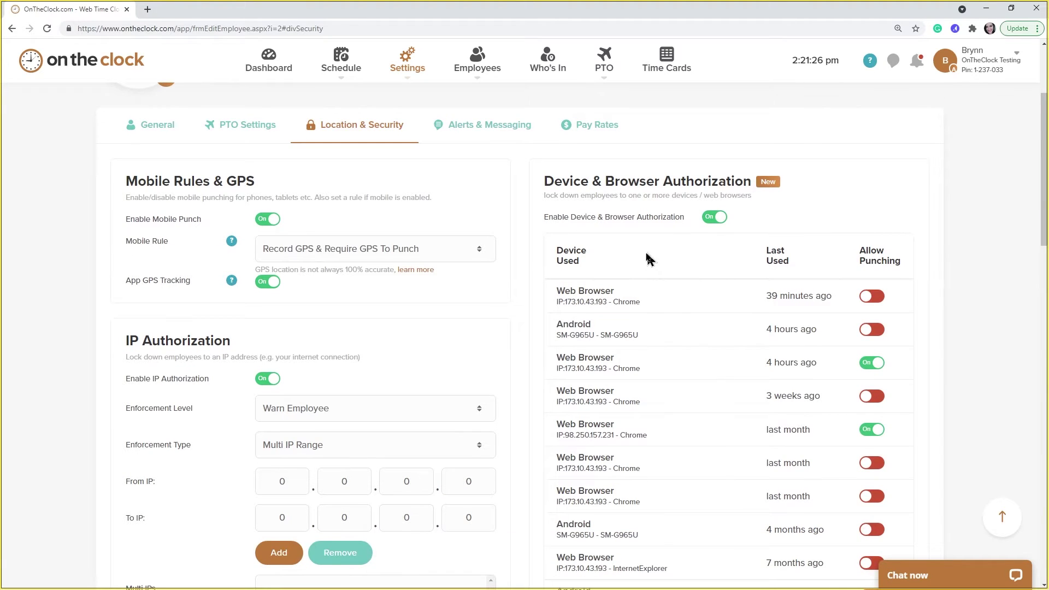
scroll(647, 241, "down", 1)
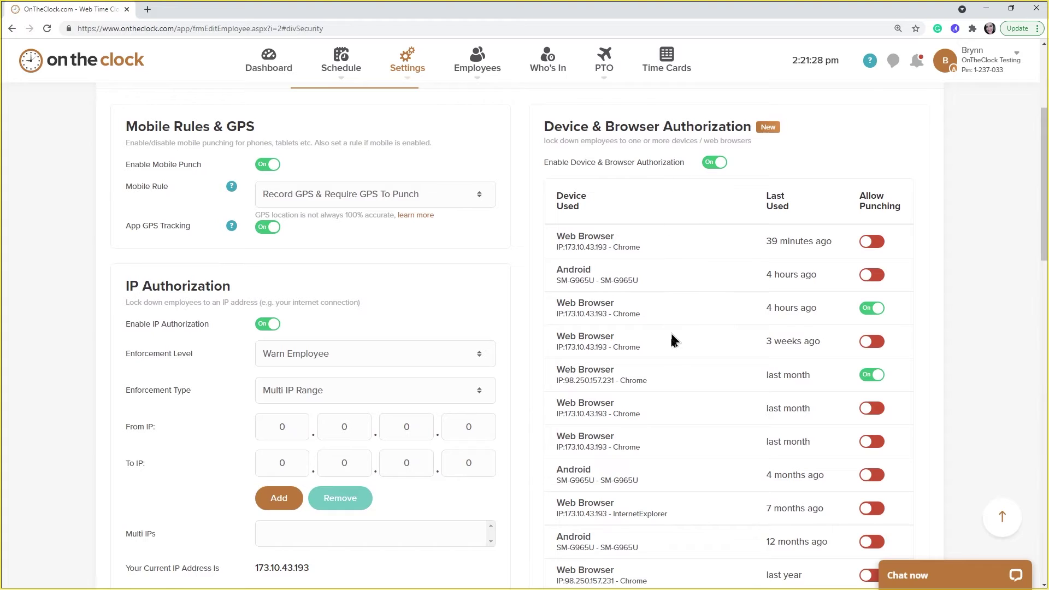
scroll(676, 384, "down", 1)
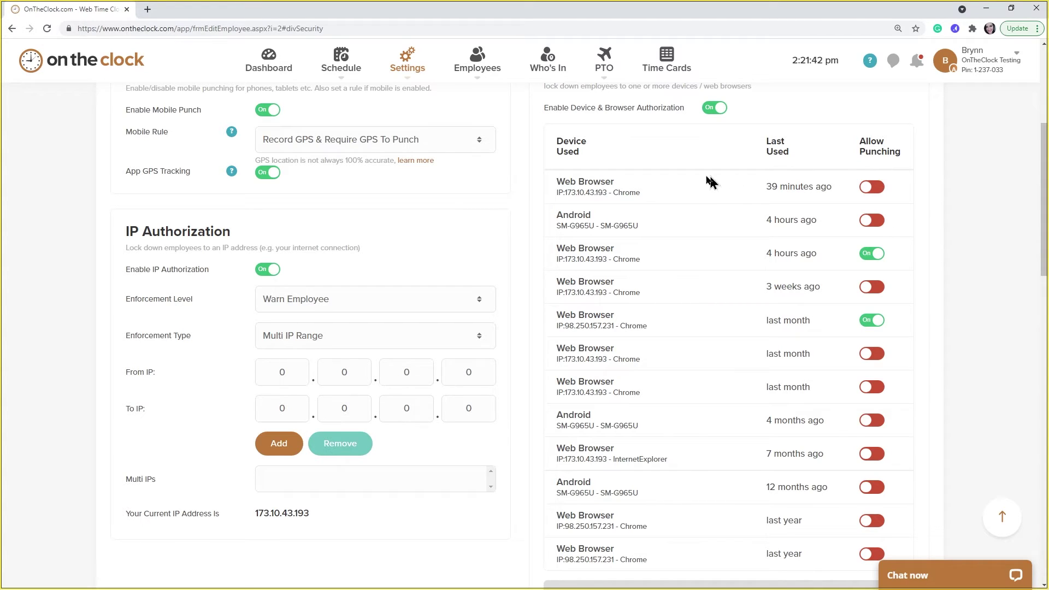
left_click_drag(558, 193, 641, 192)
left_click(658, 202)
left_click(868, 189)
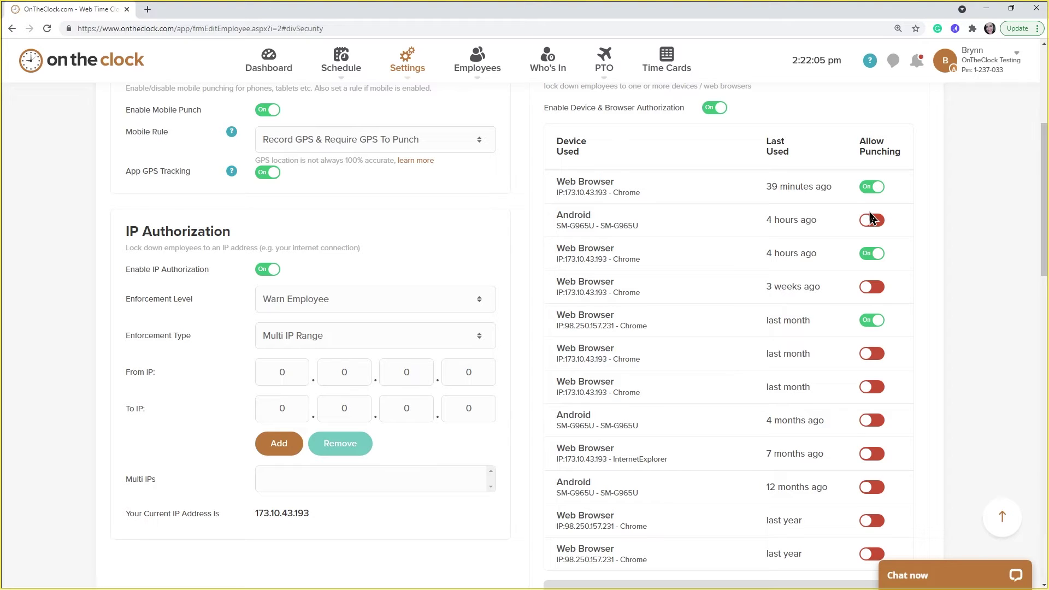
scroll(836, 232, "down", 1)
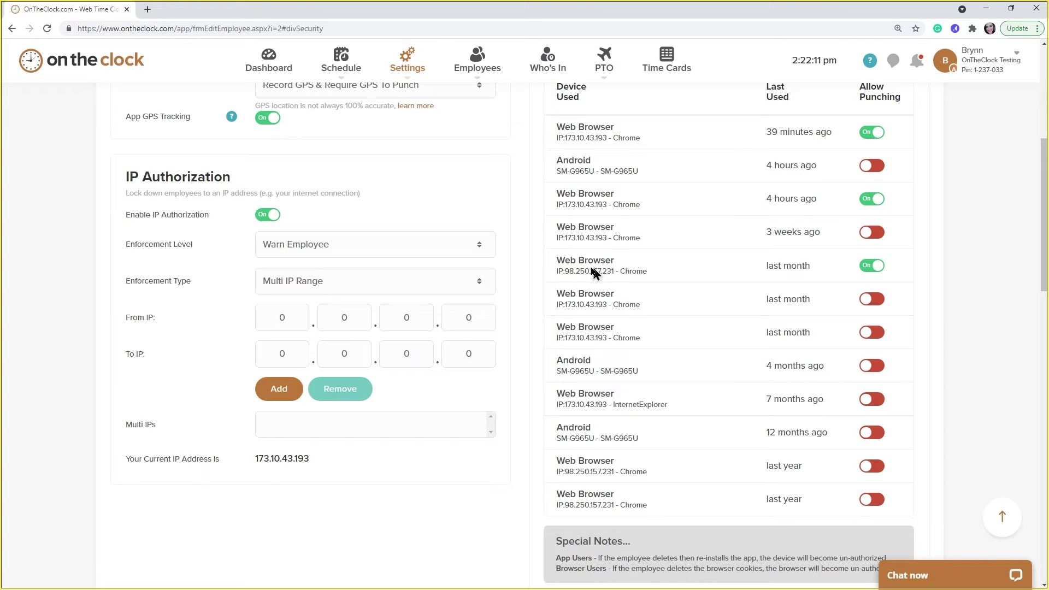
left_click_drag(572, 271, 618, 272)
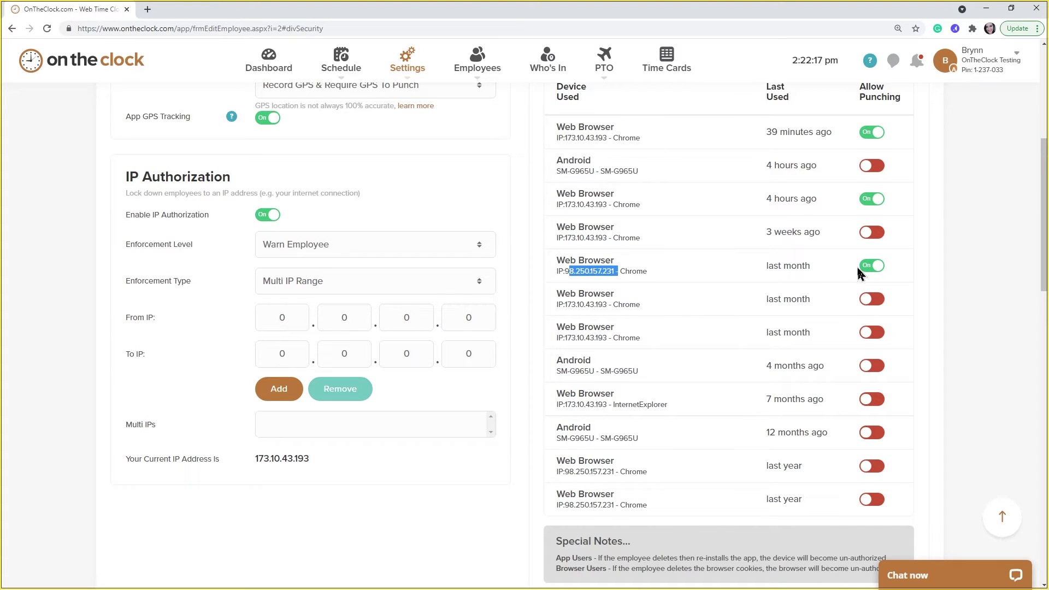
Step: Turn on Record Punch Location under the Test Employee's Desktop GPS Rules
scroll(860, 274, "down", 1)
scroll(861, 274, "down", 5)
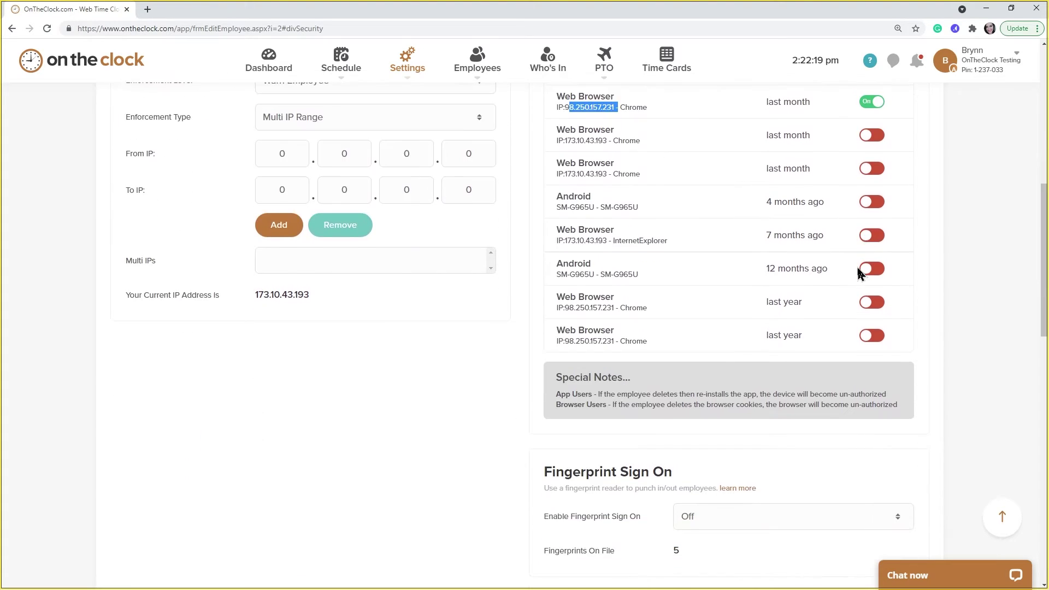
scroll(860, 273, "down", 2)
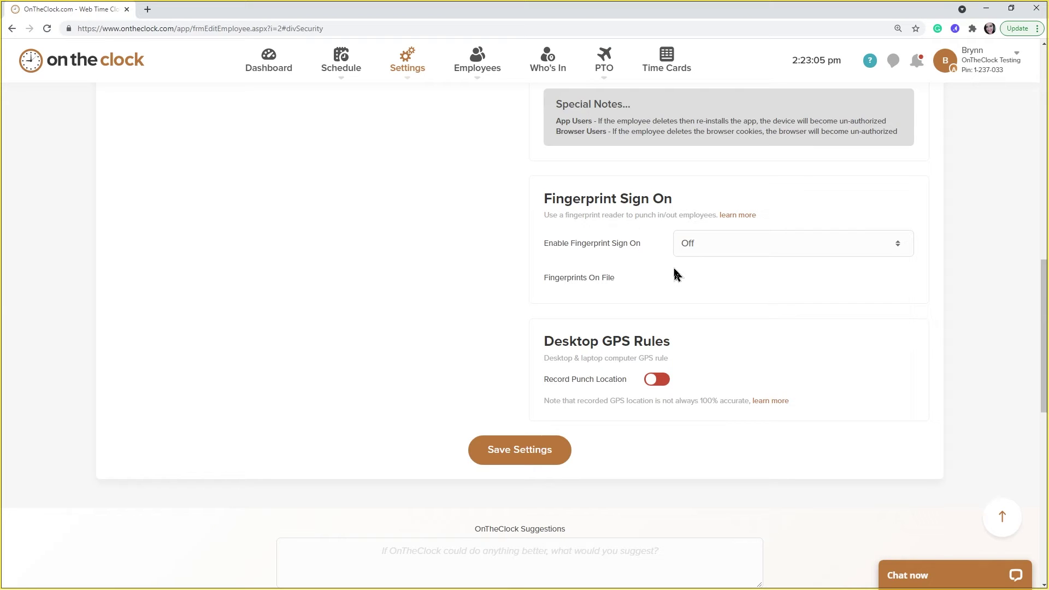
scroll(676, 274, "down", 1)
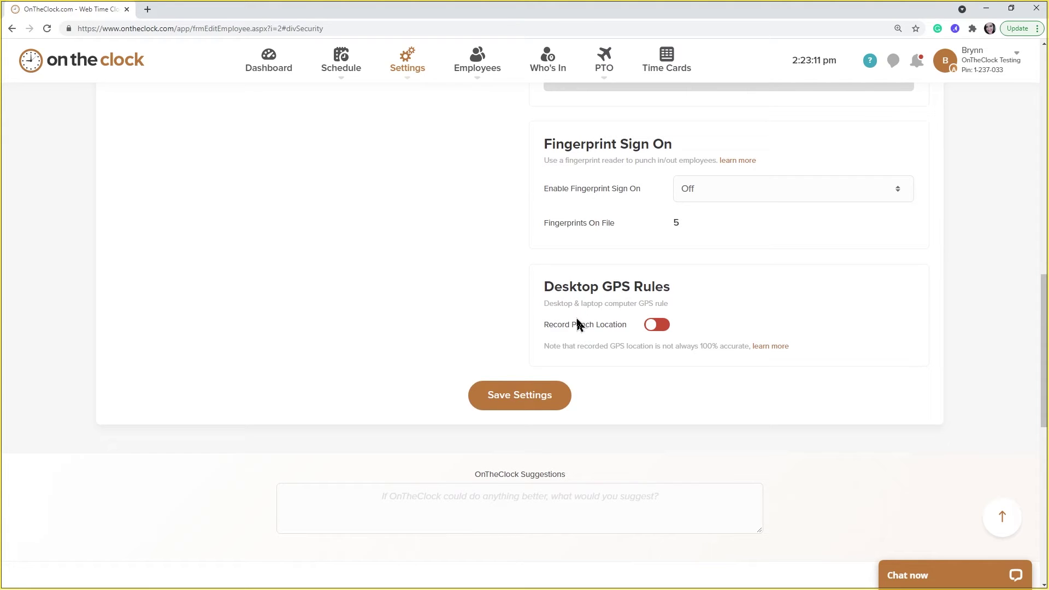
left_click(659, 327)
Step: Open the Test Employee's Alerts & Messaging settings and choose Admin, Second(admin) in the SMS alert recipient selection
scroll(703, 334, "up", 6)
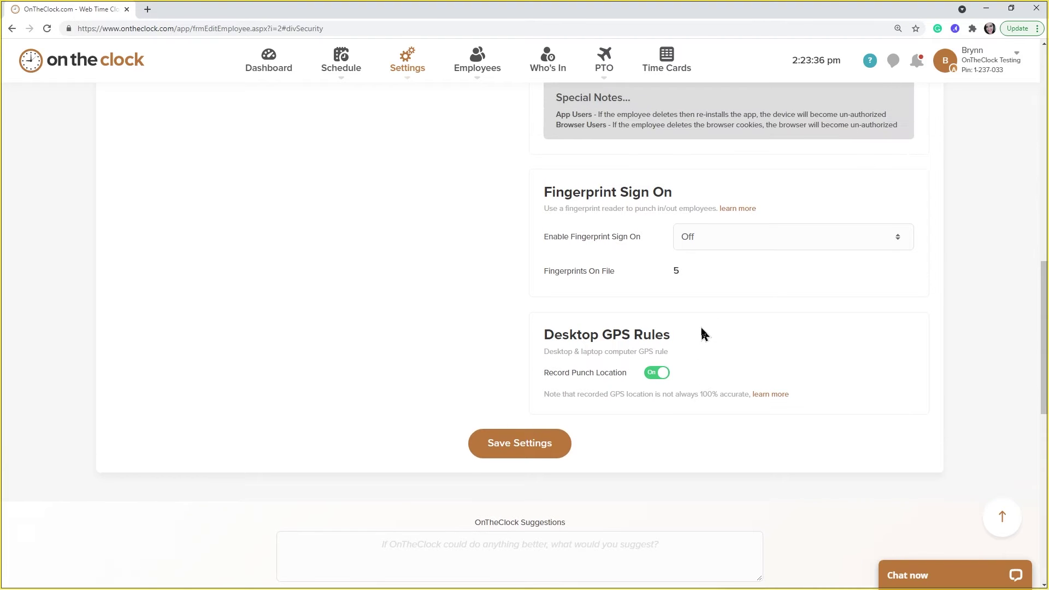
scroll(703, 333, "up", 7)
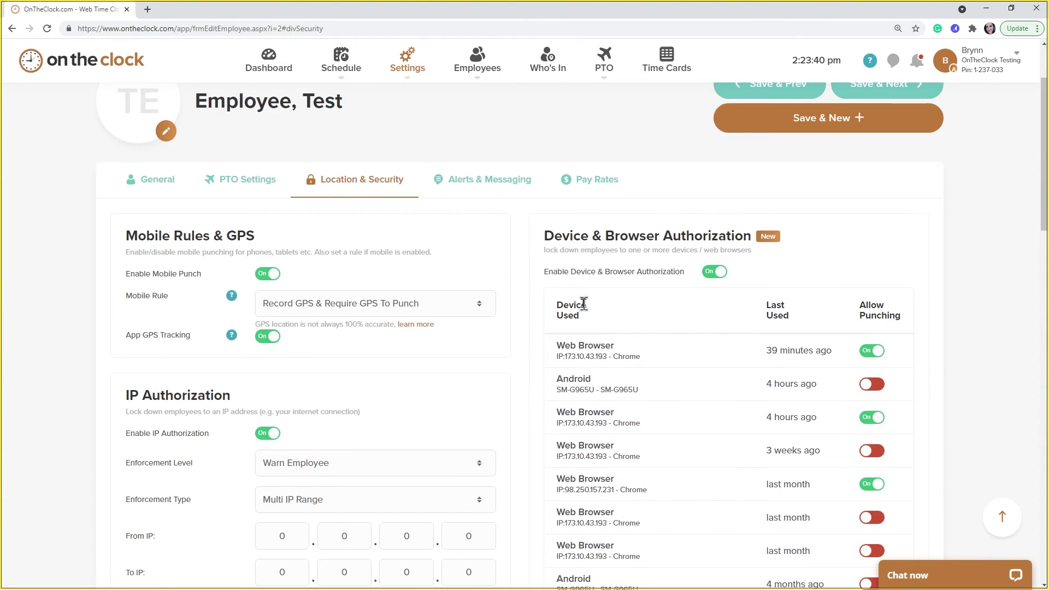
left_click(490, 188)
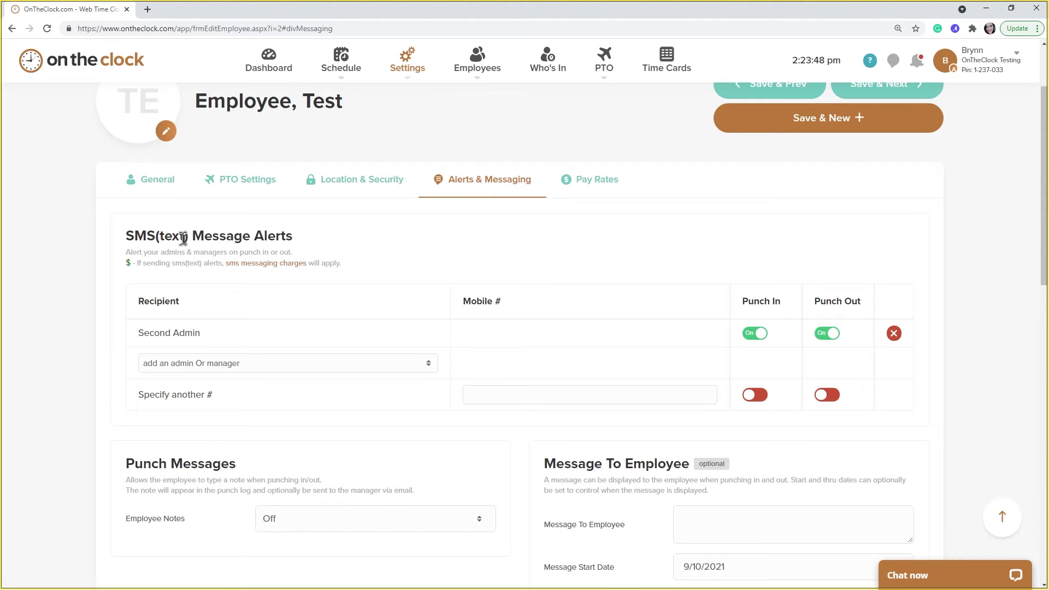
scroll(219, 238, "down", 1)
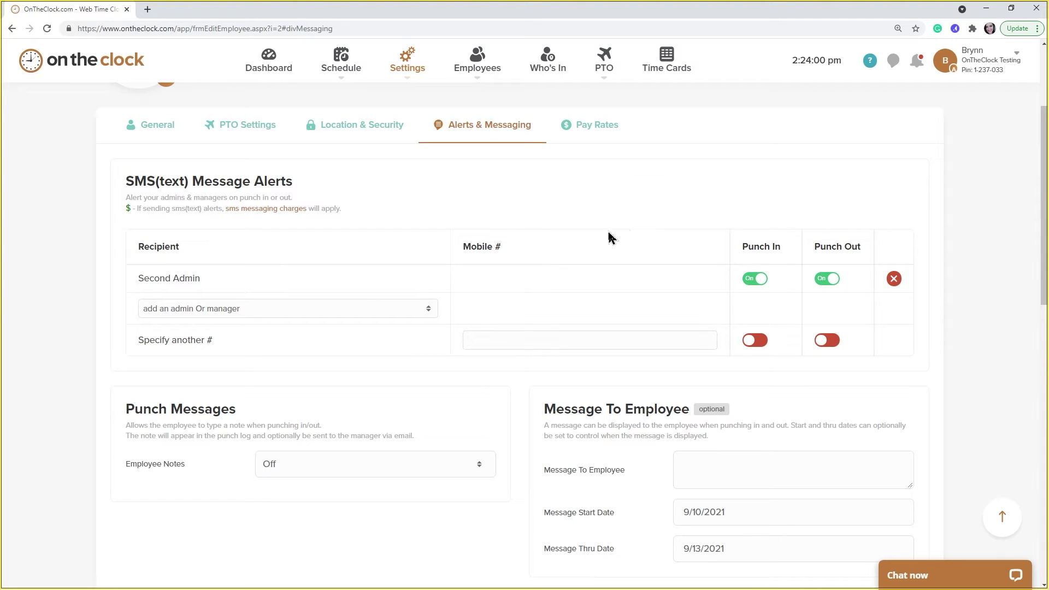
left_click(344, 307)
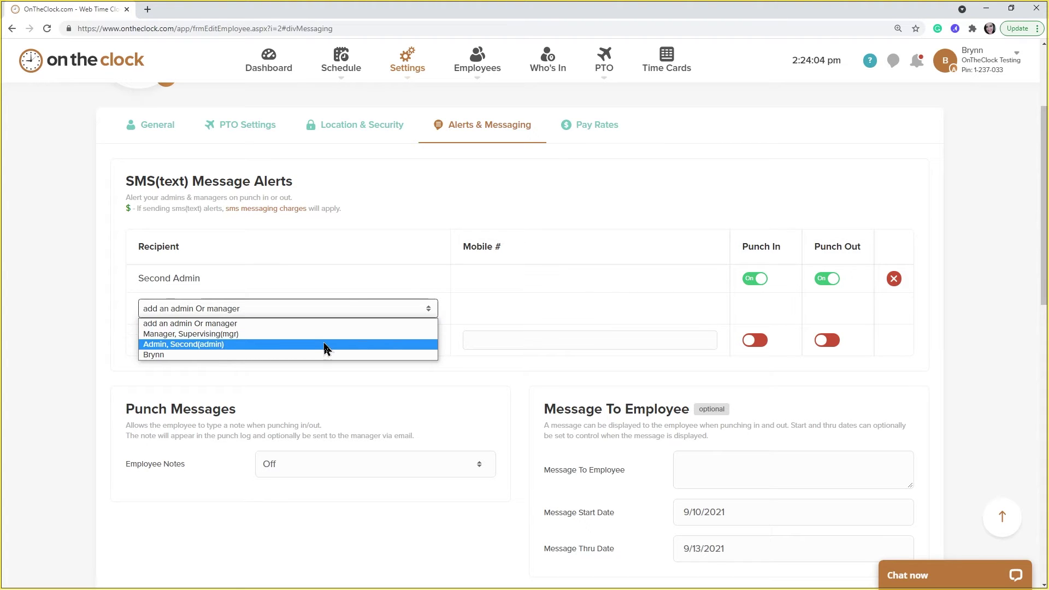
left_click(326, 344)
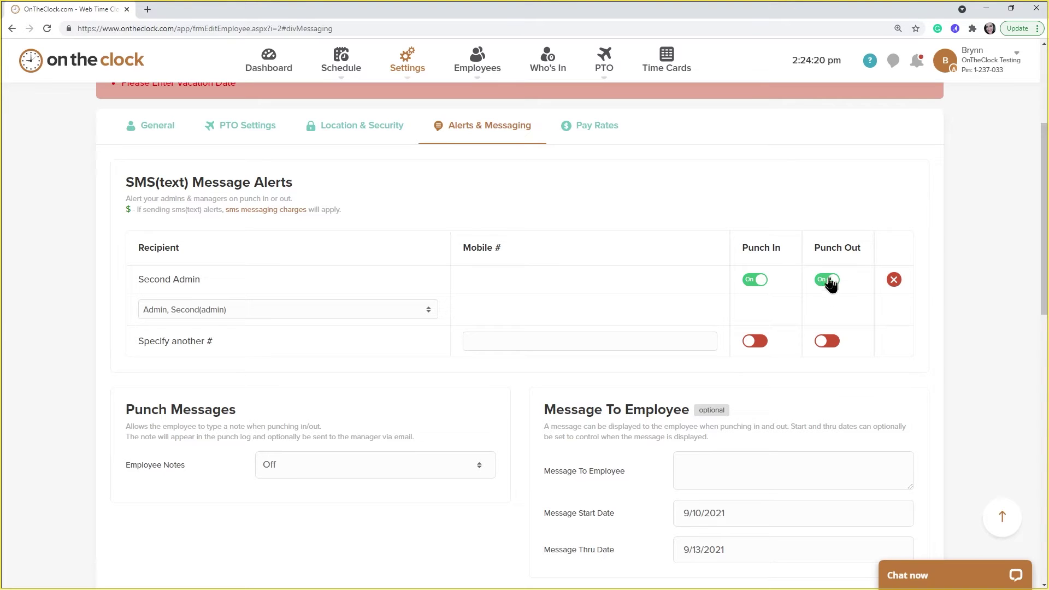
Step: Review the SMS alert options and select the mobile number field for Specify another #
scroll(784, 281, "down", 1)
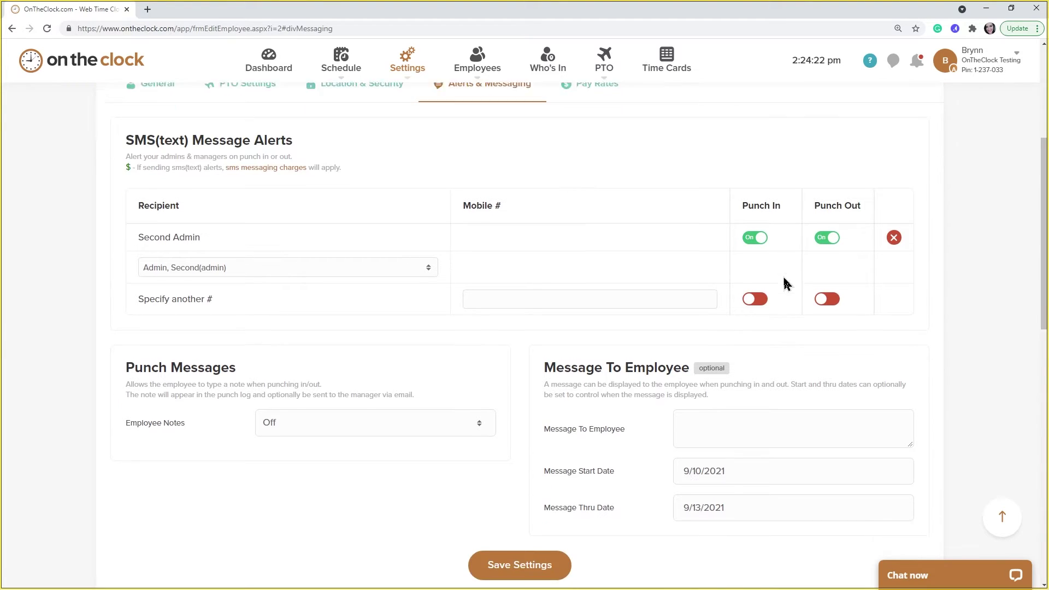
scroll(547, 261, "down", 1)
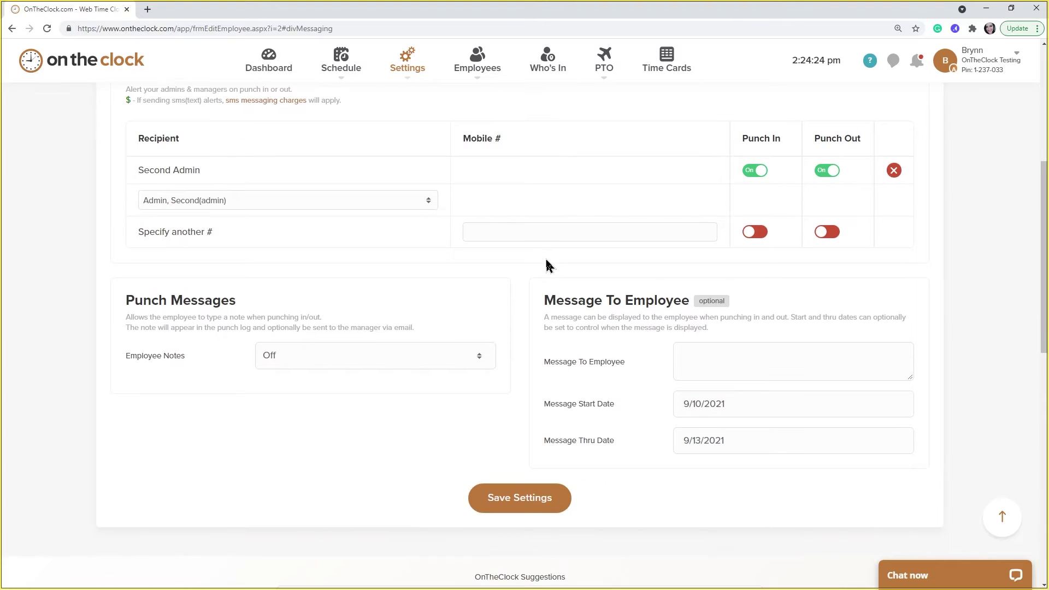
scroll(548, 265, "down", 1)
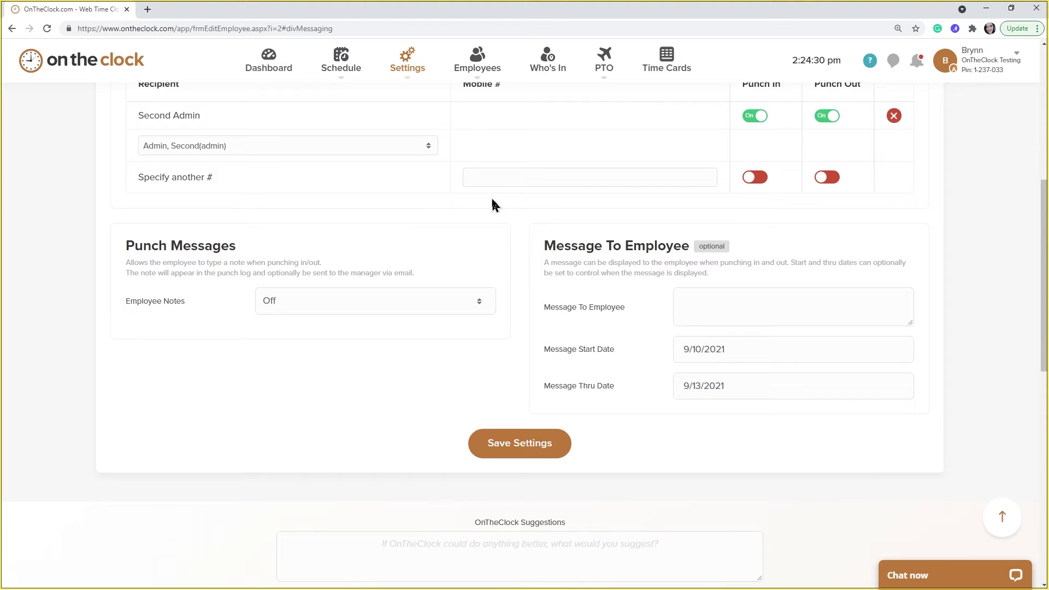
left_click(494, 180)
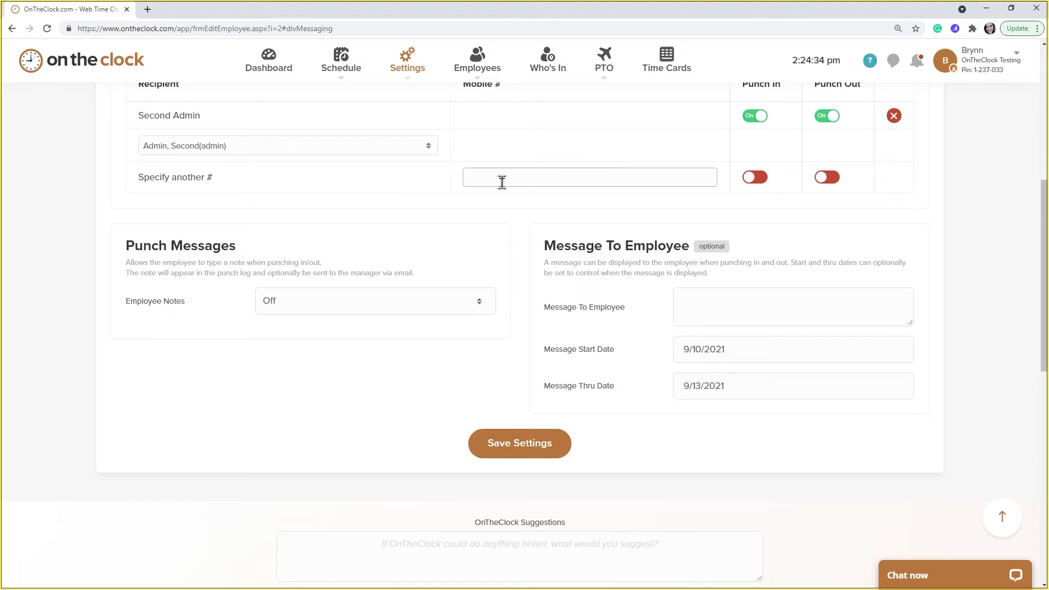
Step: Set Employee Notes to Allow under Punch Messages and select the Message To Employee field
scroll(550, 178, "down", 1)
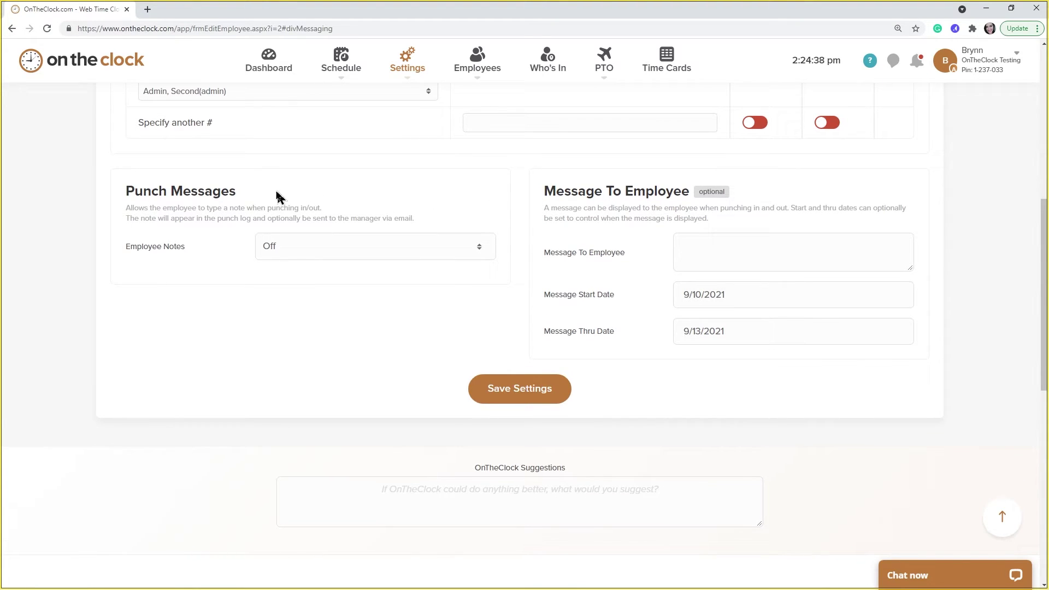
left_click(283, 246)
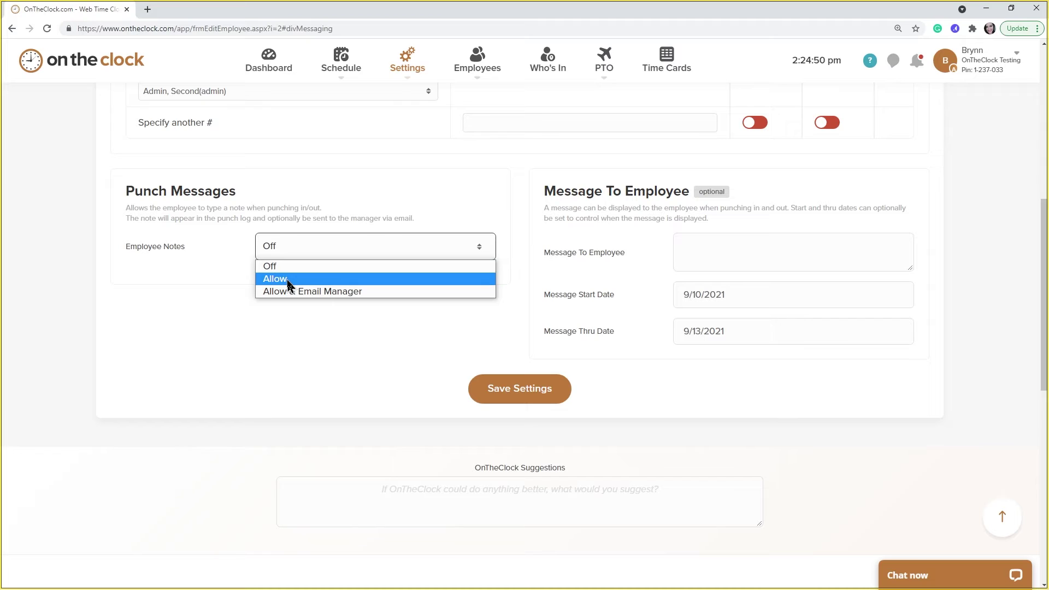
left_click(377, 283)
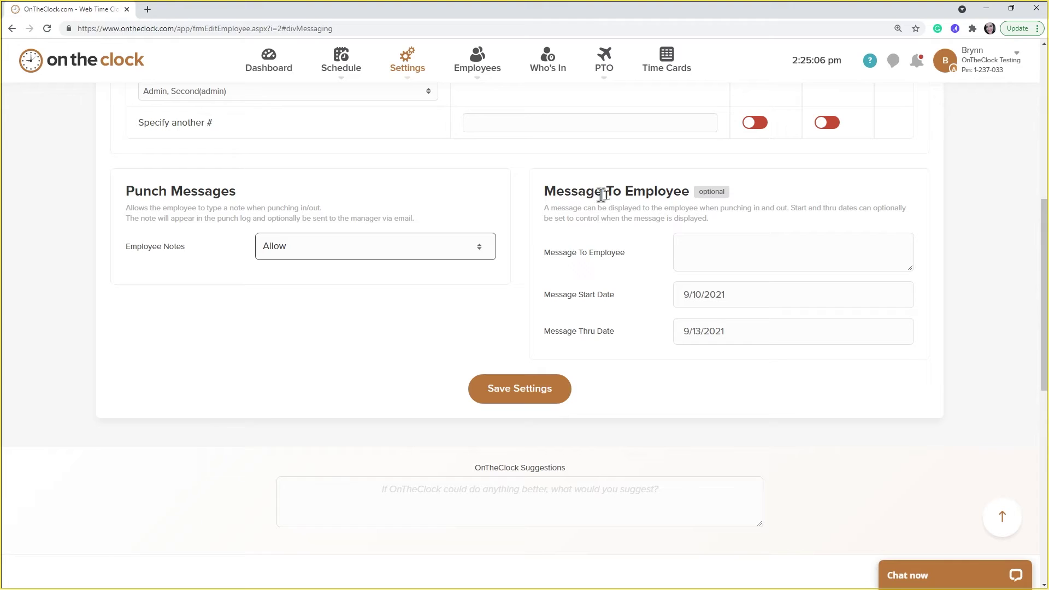
left_click(736, 253)
Step: Check which admins and managers can be chosen as recipients of the SMS message alerts
scroll(637, 305, "up", 5)
left_click(429, 365)
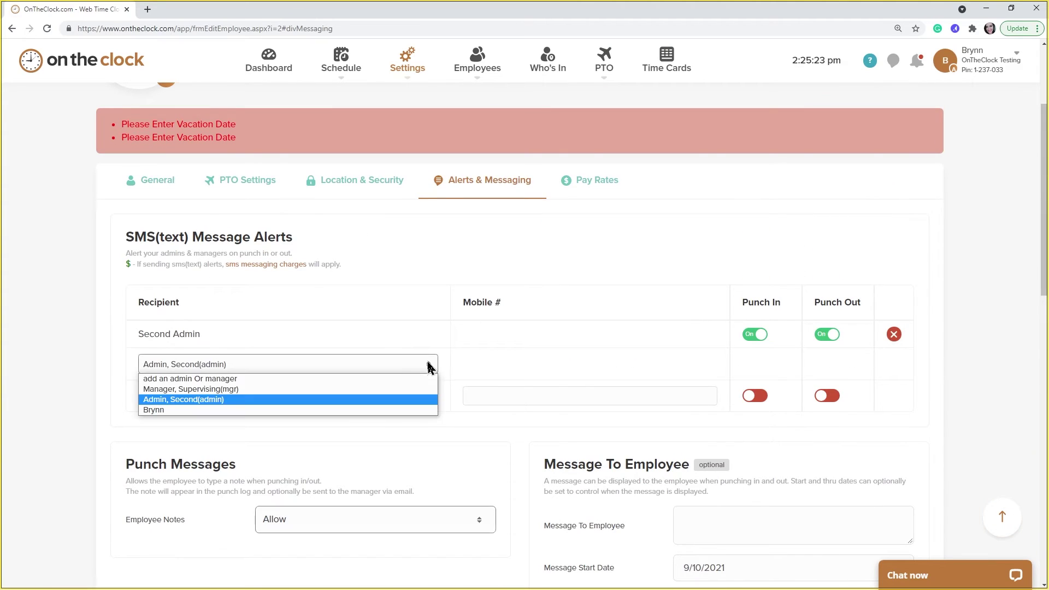
left_click(354, 375)
scroll(386, 356, "up", 1)
scroll(386, 356, "up", 1)
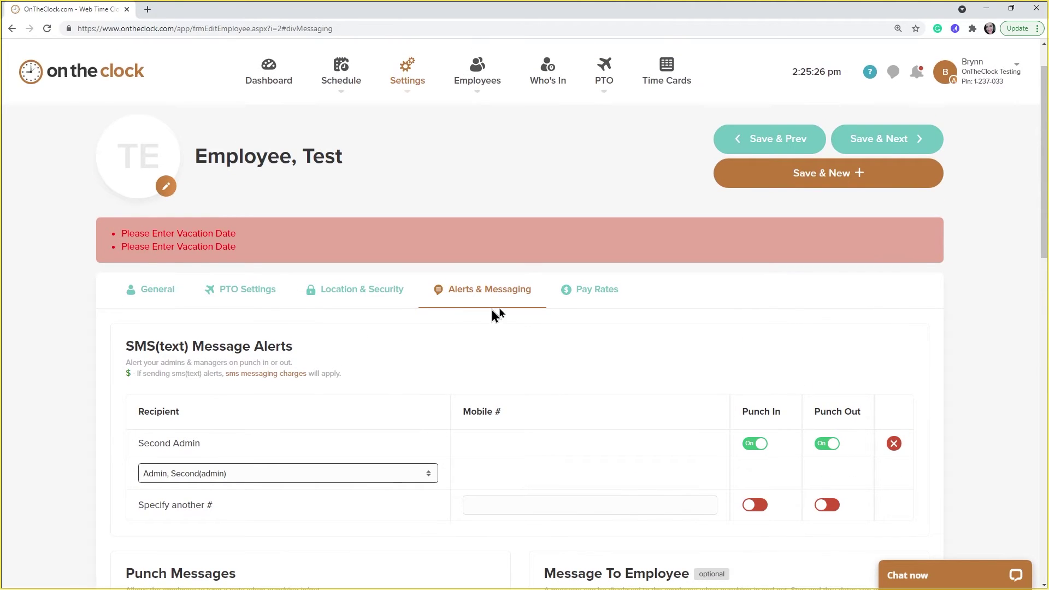
Step: Open the Test Employee's Pay Rates settings and review the regular, overtime and PTO pay rates
left_click(590, 294)
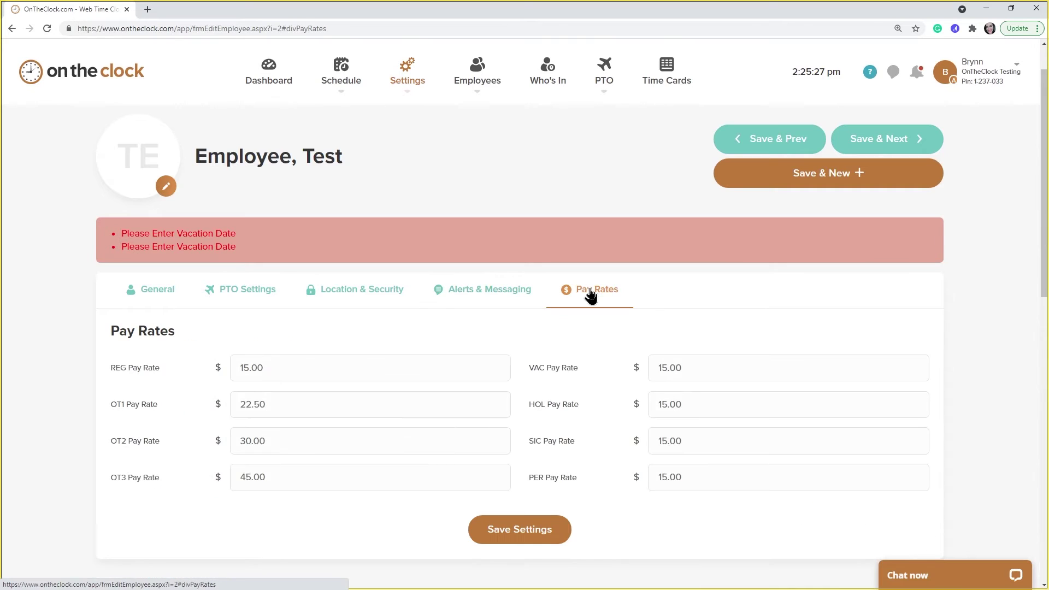
scroll(592, 295, "down", 3)
scroll(590, 295, "down", 1)
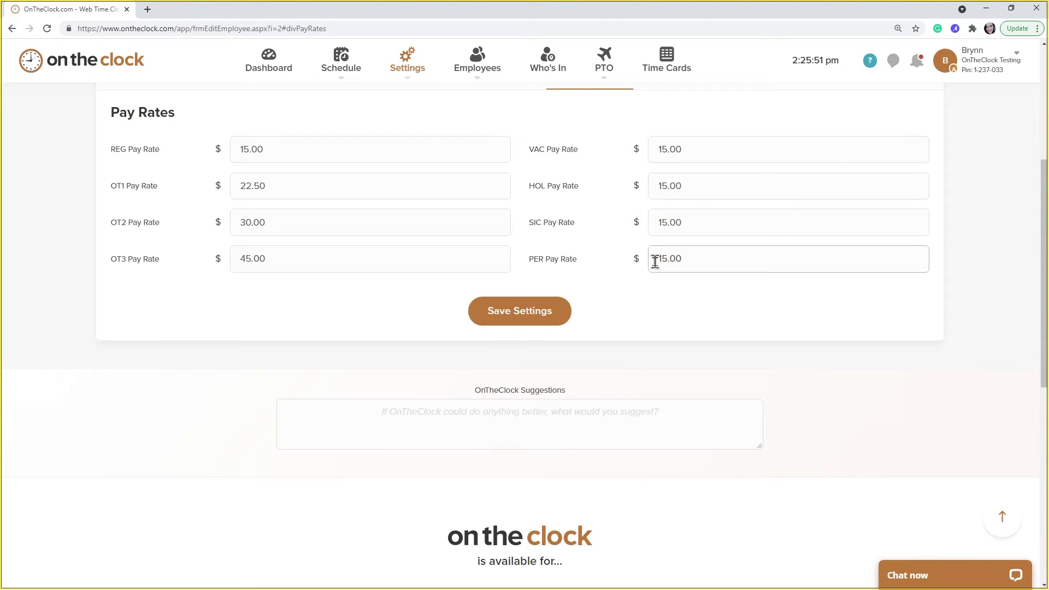
scroll(656, 265, "up", 3)
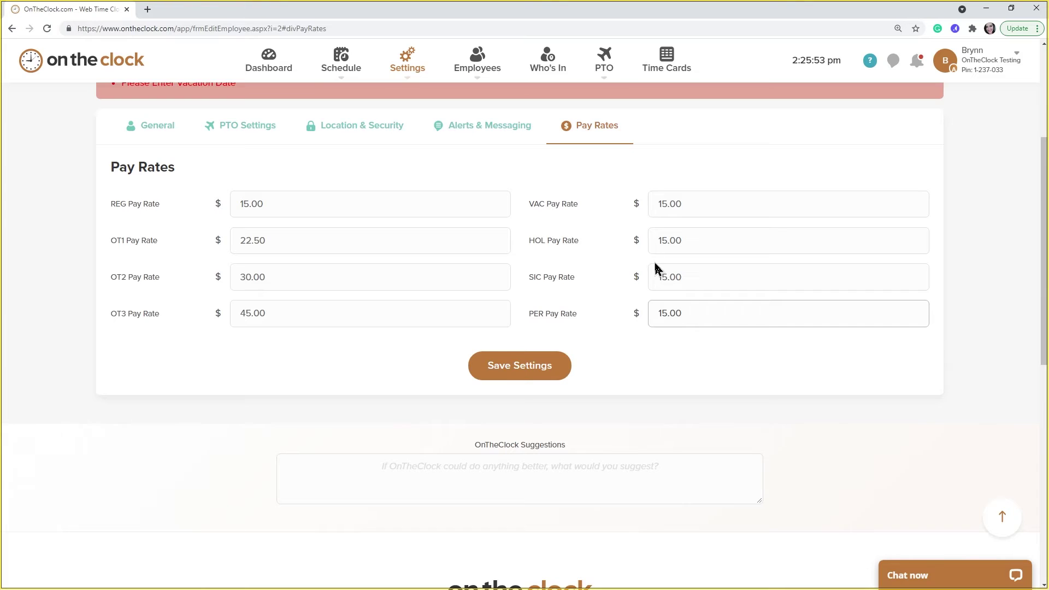
scroll(657, 269, "up", 2)
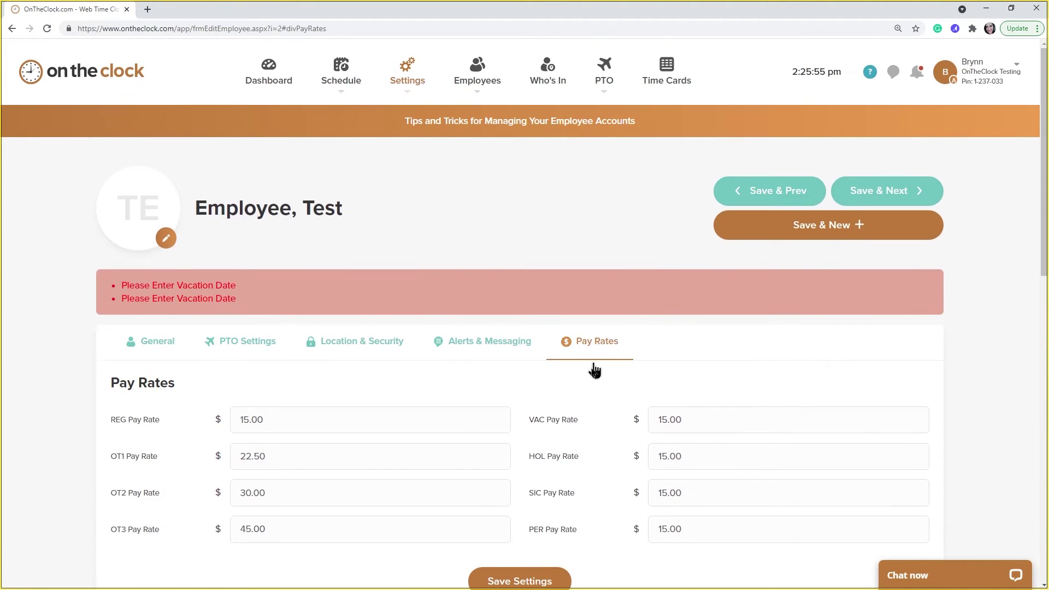
scroll(577, 469, "down", 1)
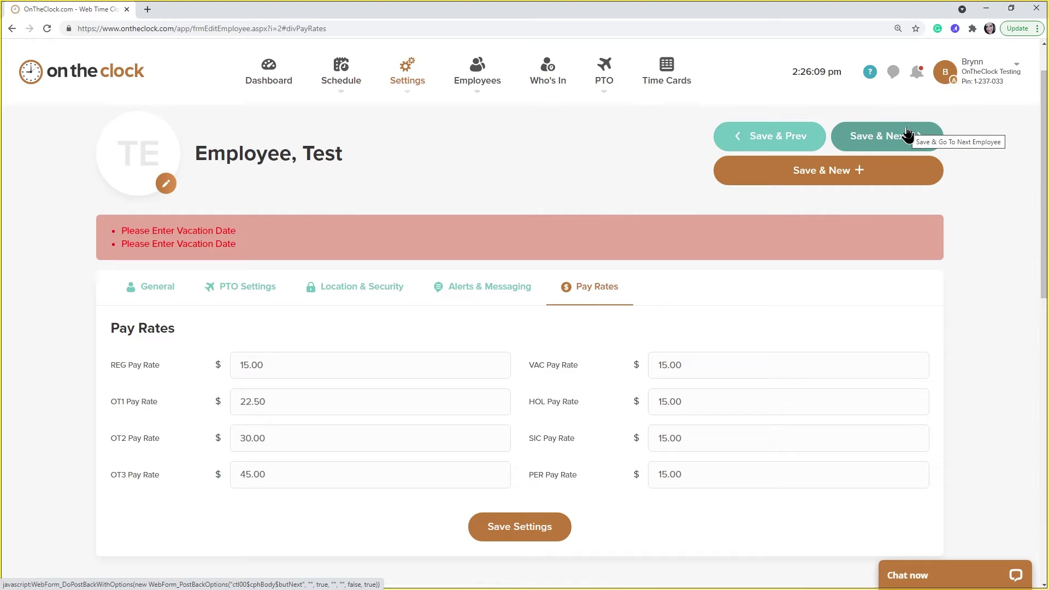
Step: Return to the Test Employee's Location & Security settings and view the available Mobile Rule options
left_click(364, 285)
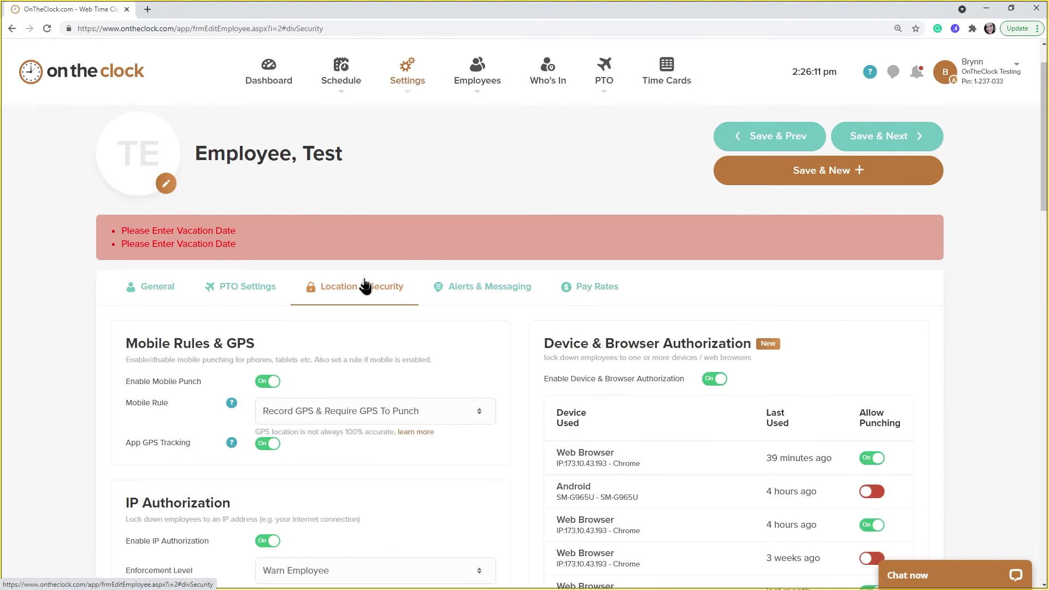
scroll(365, 286, "down", 1)
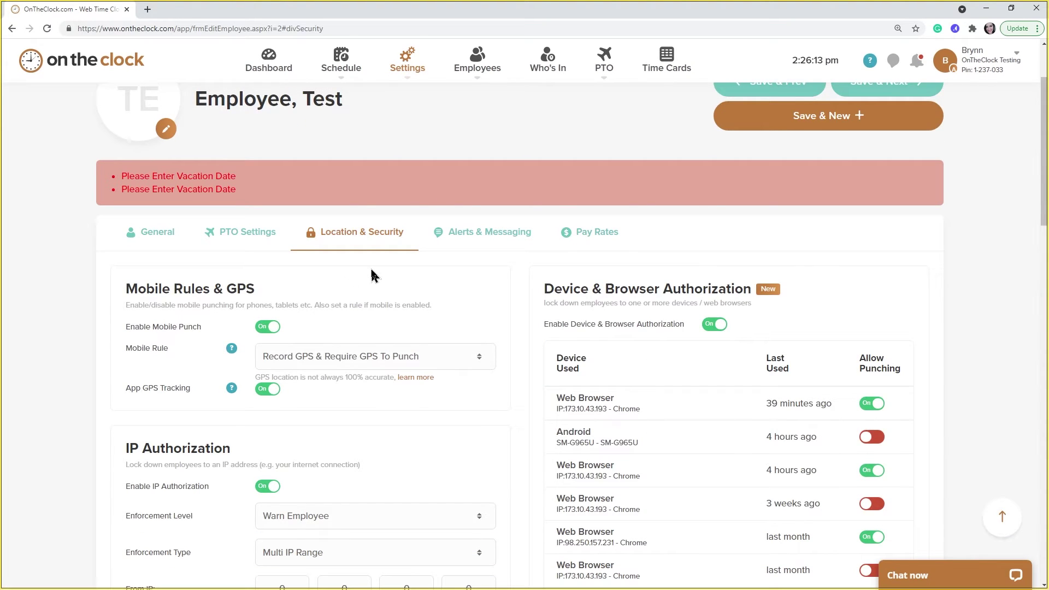
left_click(307, 356)
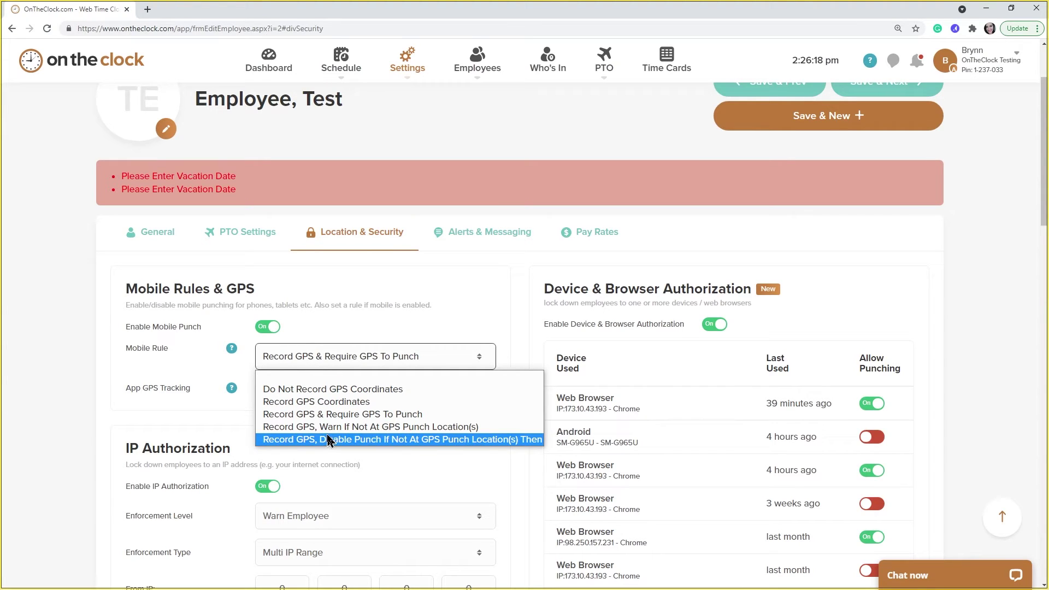
Step: Open the account's Locations page and start creating a new location
left_click(404, 67)
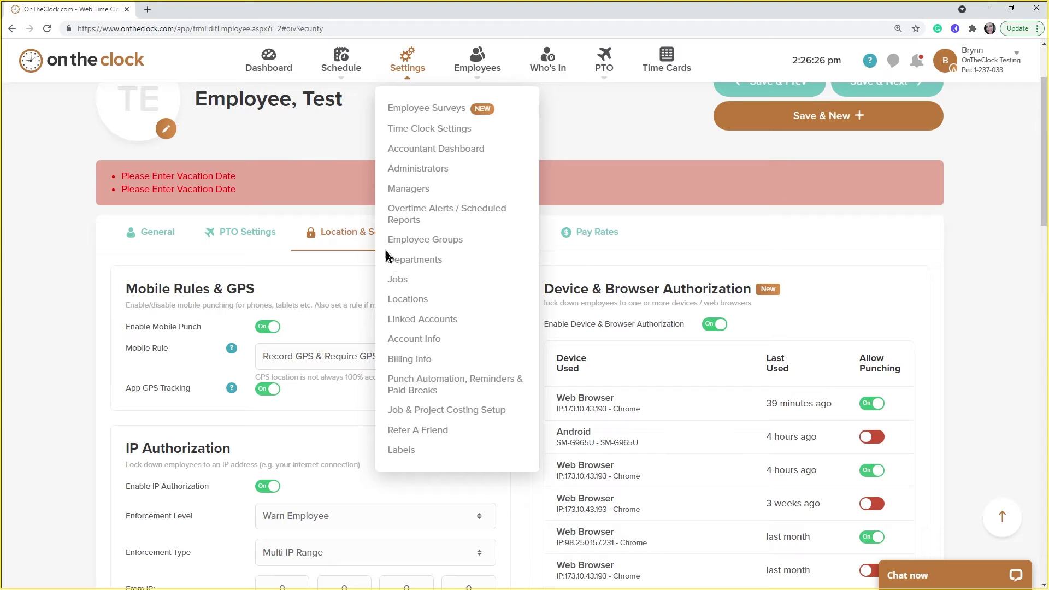
left_click(397, 300)
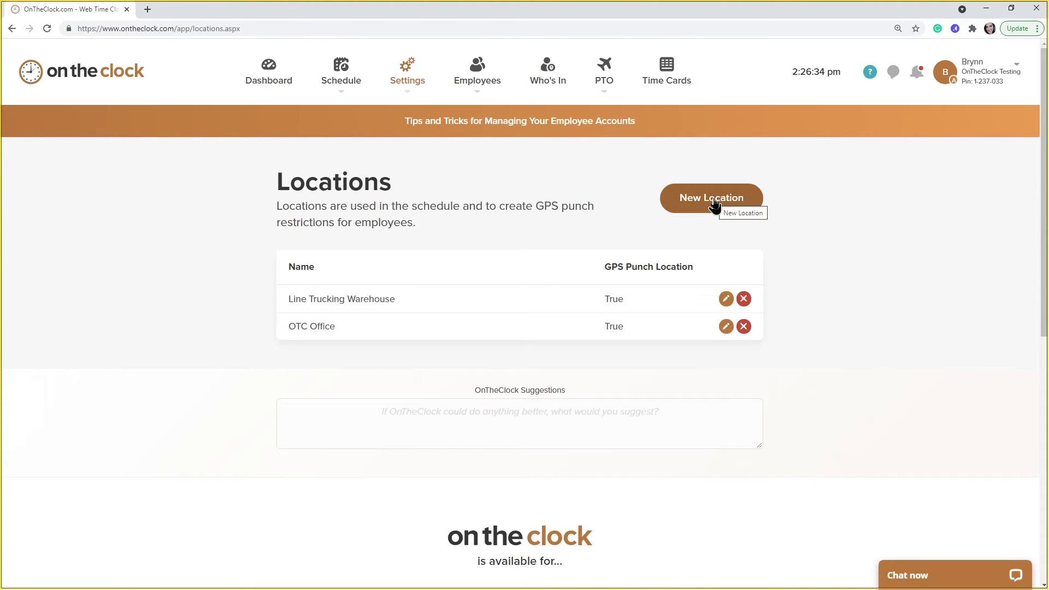
left_click(714, 202)
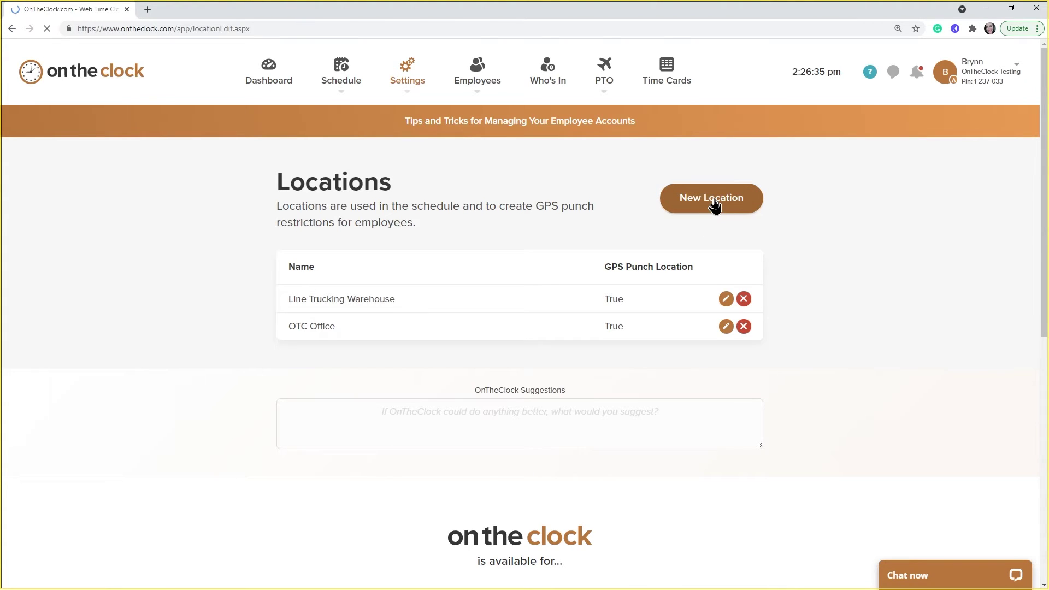
Step: Turn on Create Mobile GPS Punch Location for the new location and place its map marker over Nebraska
left_click(386, 243)
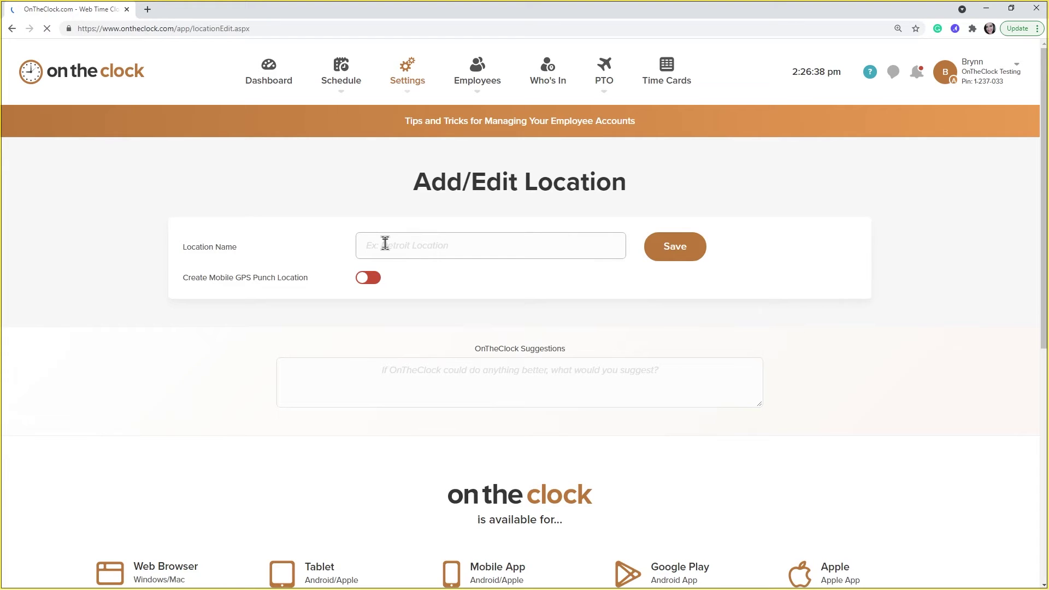
left_click(368, 279)
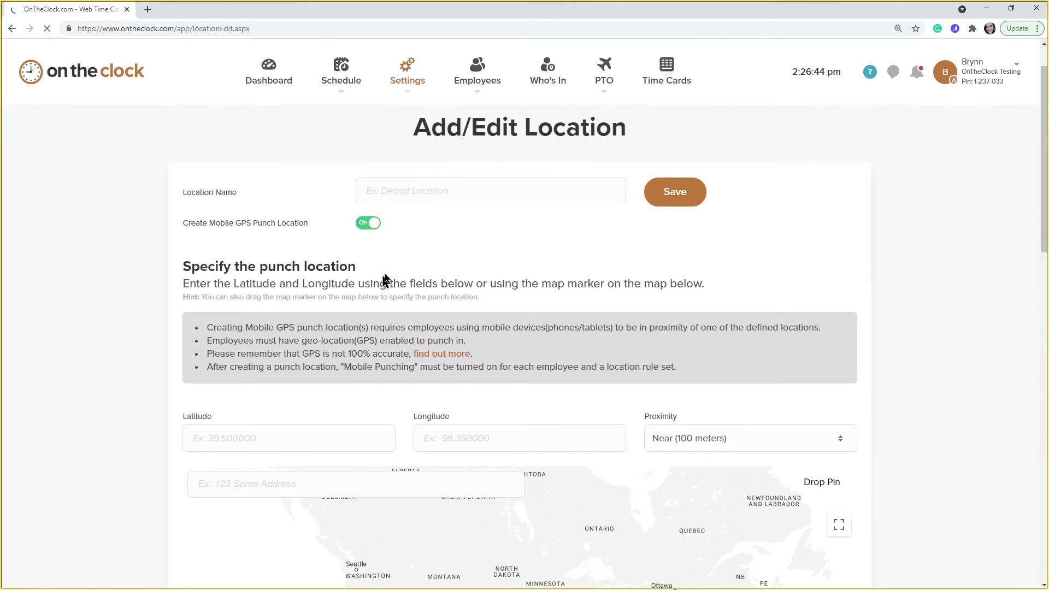
scroll(483, 299, "down", 4)
scroll(483, 299, "down", 3)
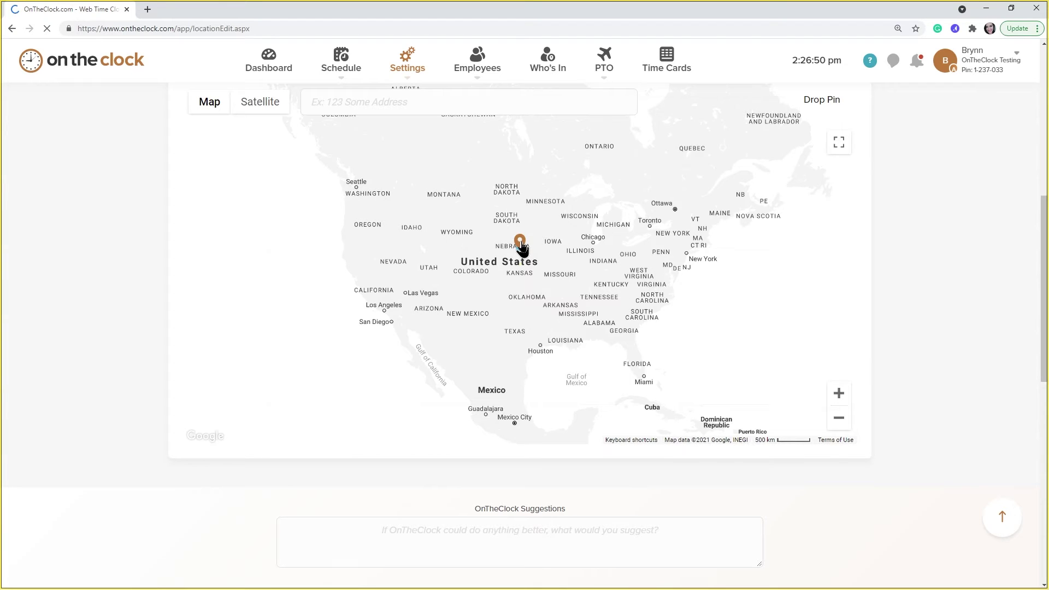
left_click_drag(521, 245, 519, 236)
Step: Show the map's address search and the marker's latitude and longitude, and leave the new location without saving
left_click(484, 106)
scroll(482, 106, "up", 1)
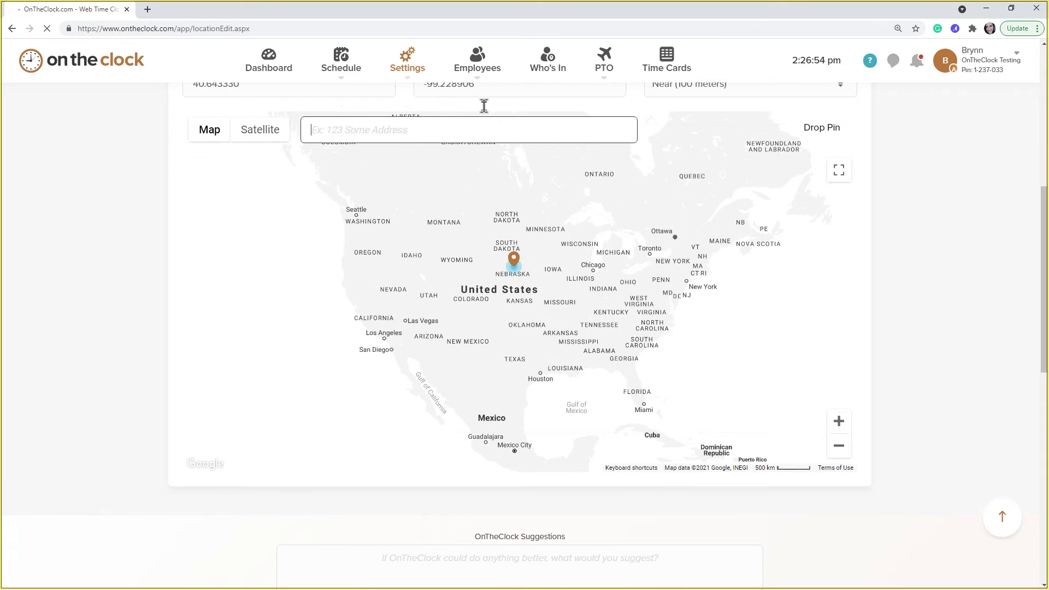
scroll(415, 159, "up", 3)
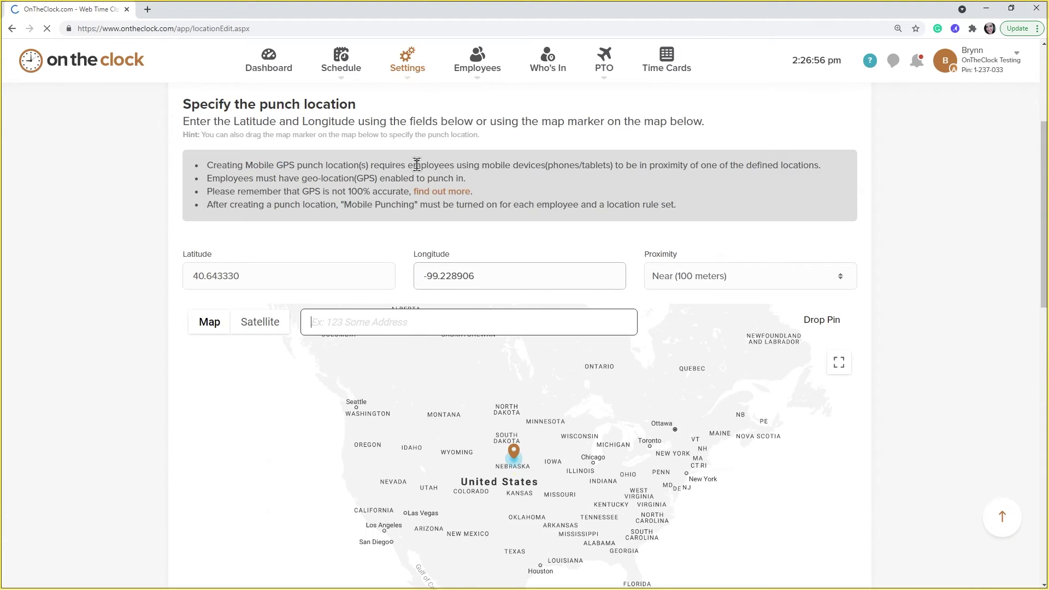
scroll(417, 164, "up", 4)
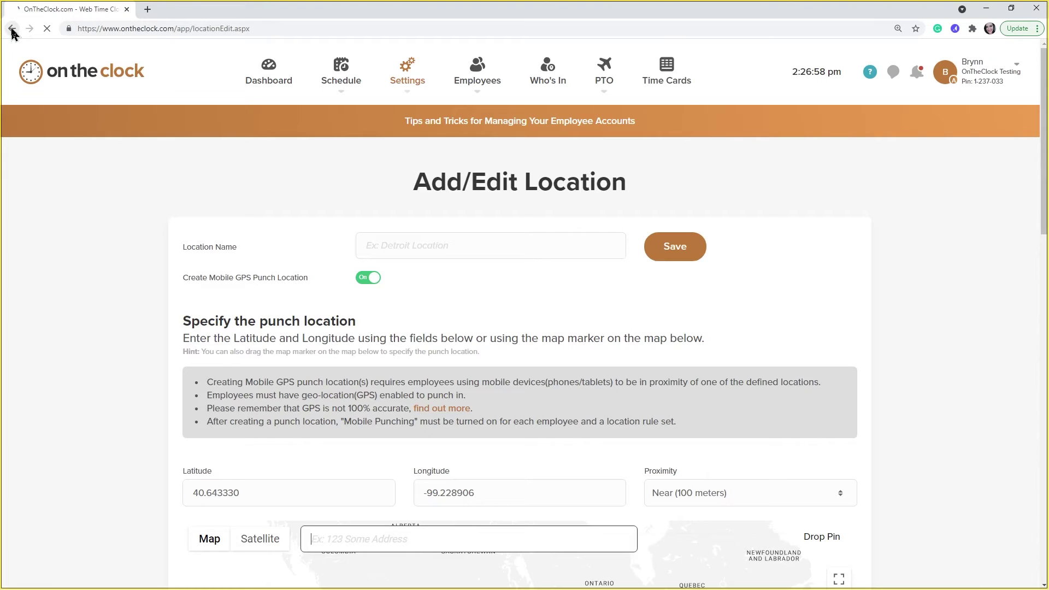
left_click(11, 30)
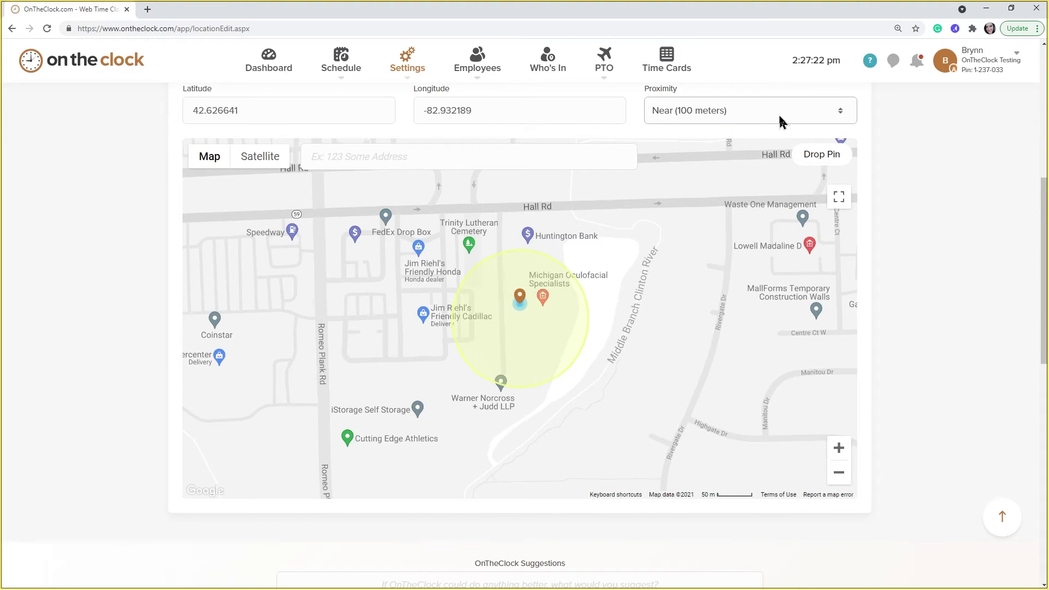
Step: Preview the OTC Office location's punch radius at Far (10,000 meters), and set its proximity back to Near (100 meters)
left_click(818, 111)
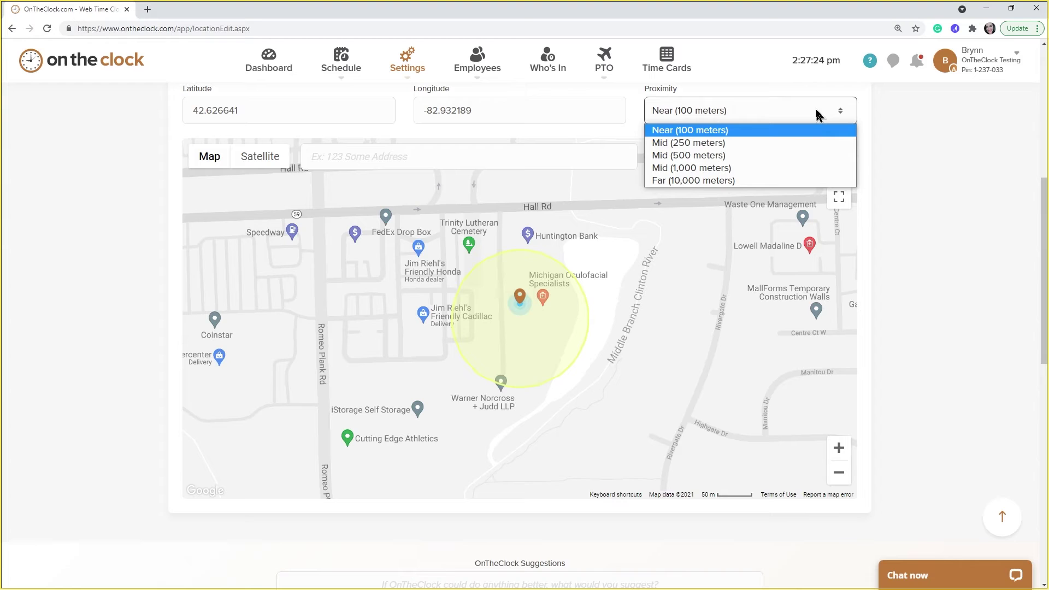
left_click(790, 181)
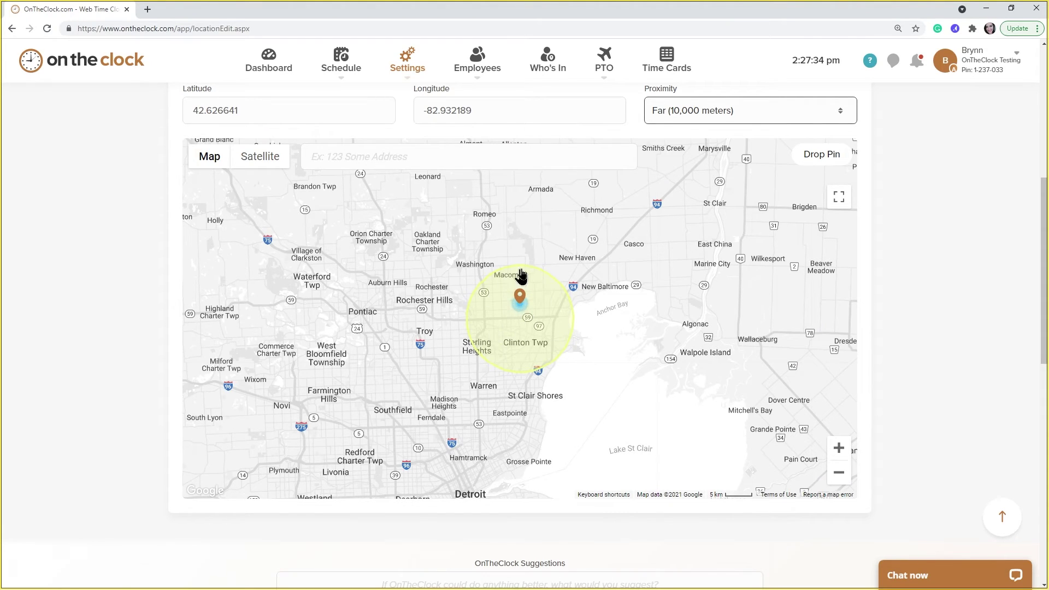
left_click(751, 119)
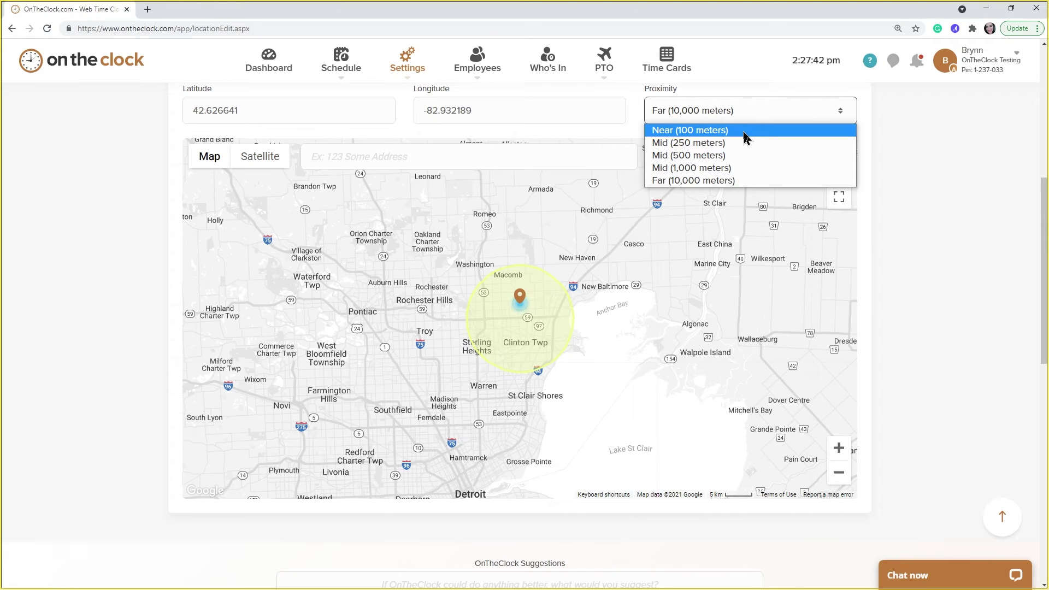
left_click(744, 132)
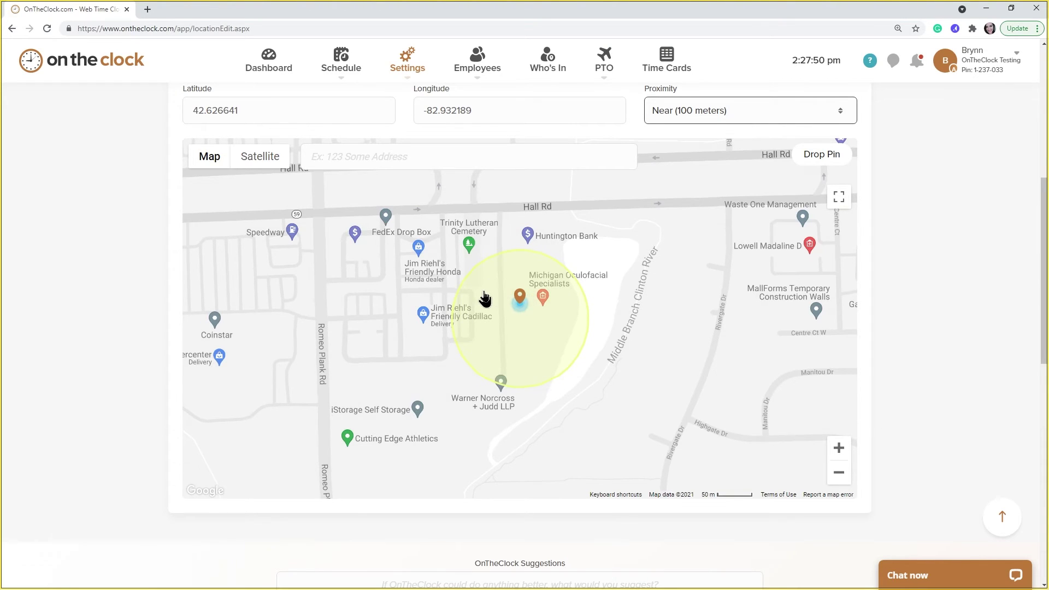
Step: Save the OTC Office location's settings and return to the Locations list
scroll(502, 288, "up", 4)
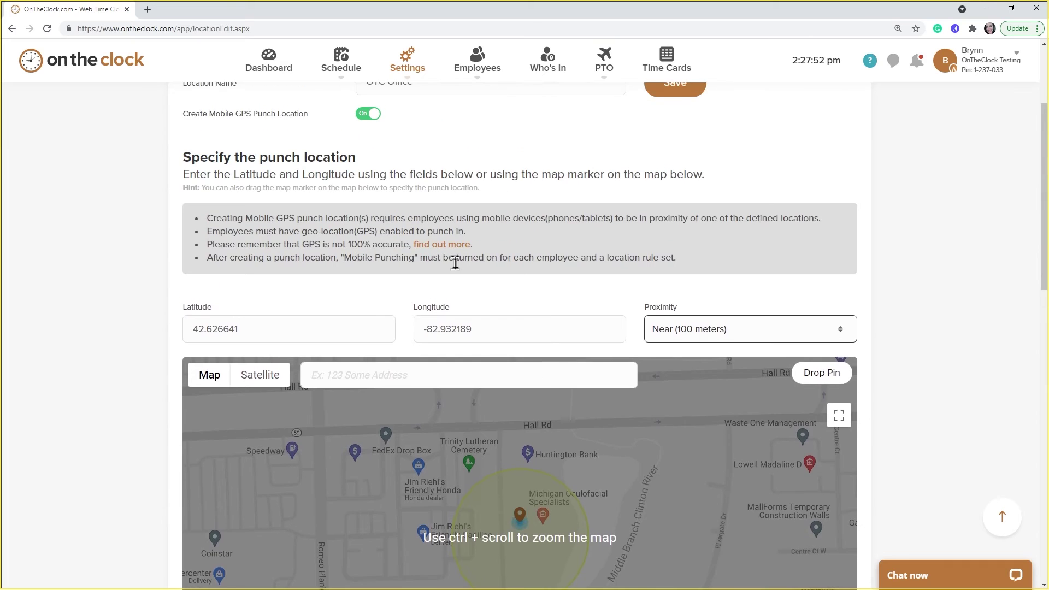
scroll(453, 264, "up", 1)
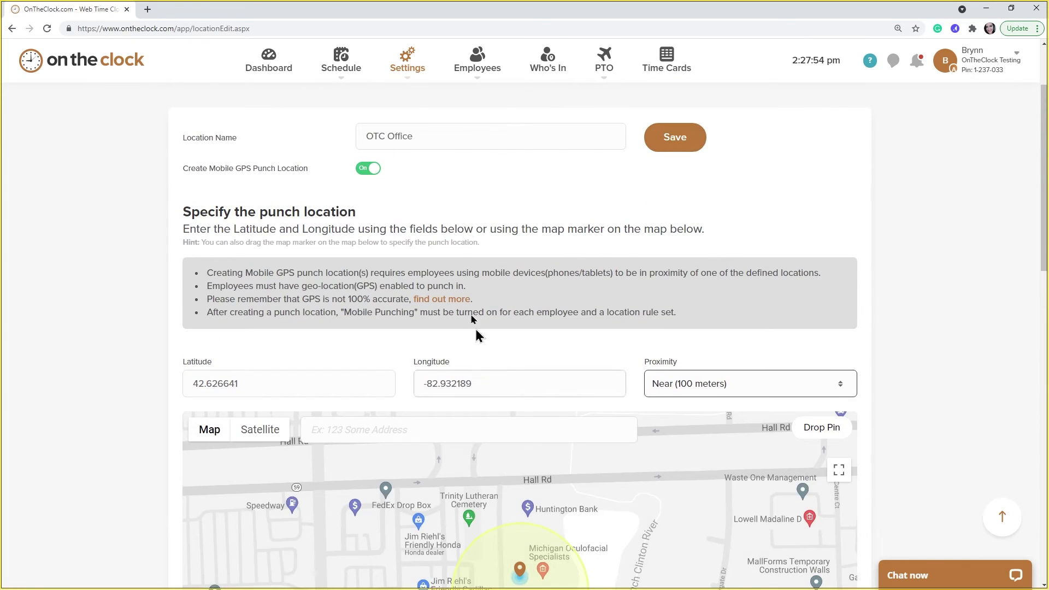
left_click(693, 138)
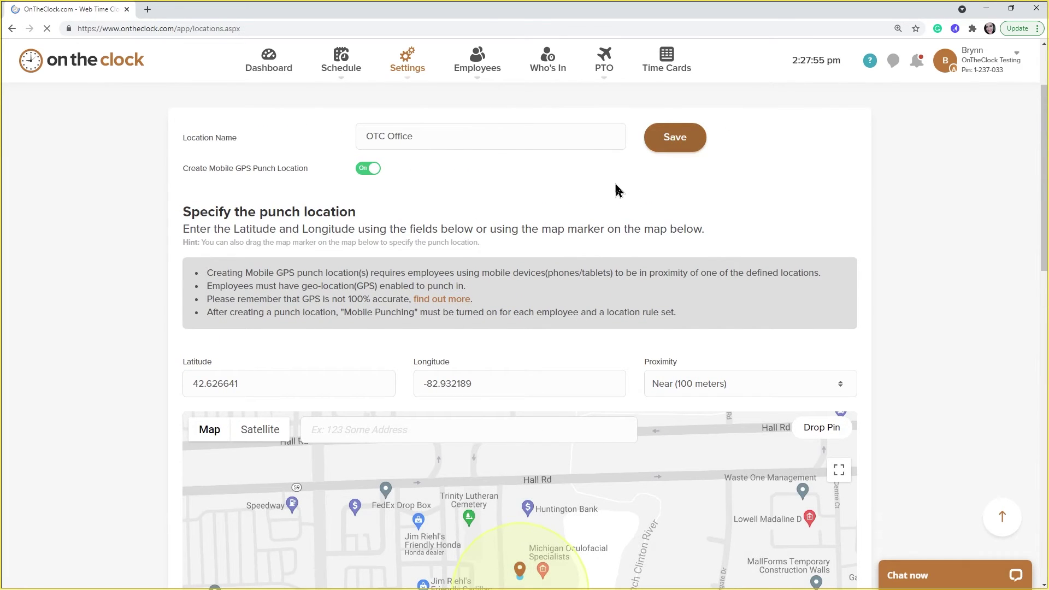
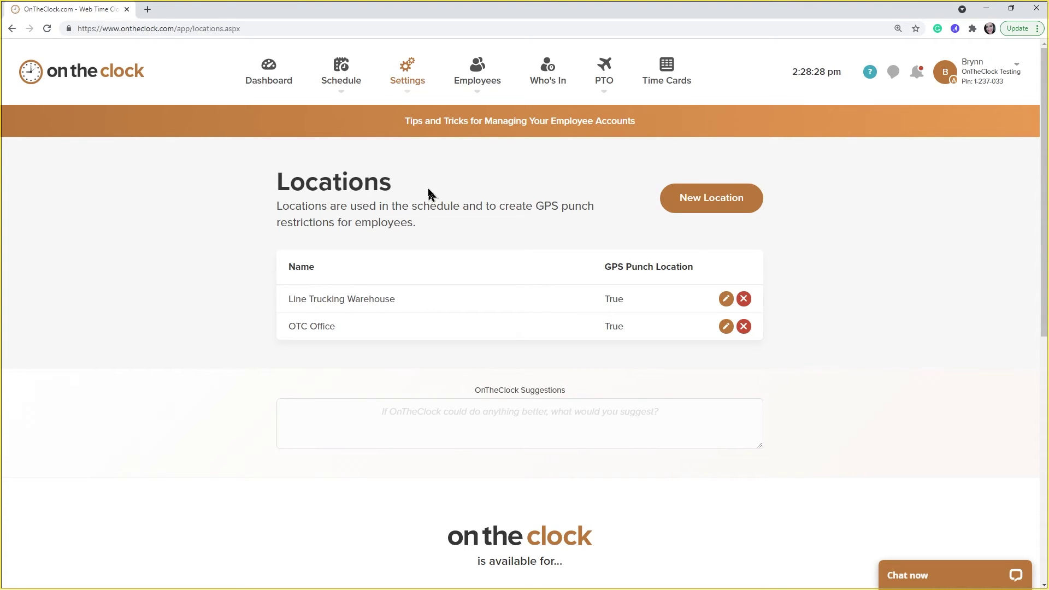
Step: Go to the account's Employee Groups and open the PTO Executive group's settings
left_click(407, 82)
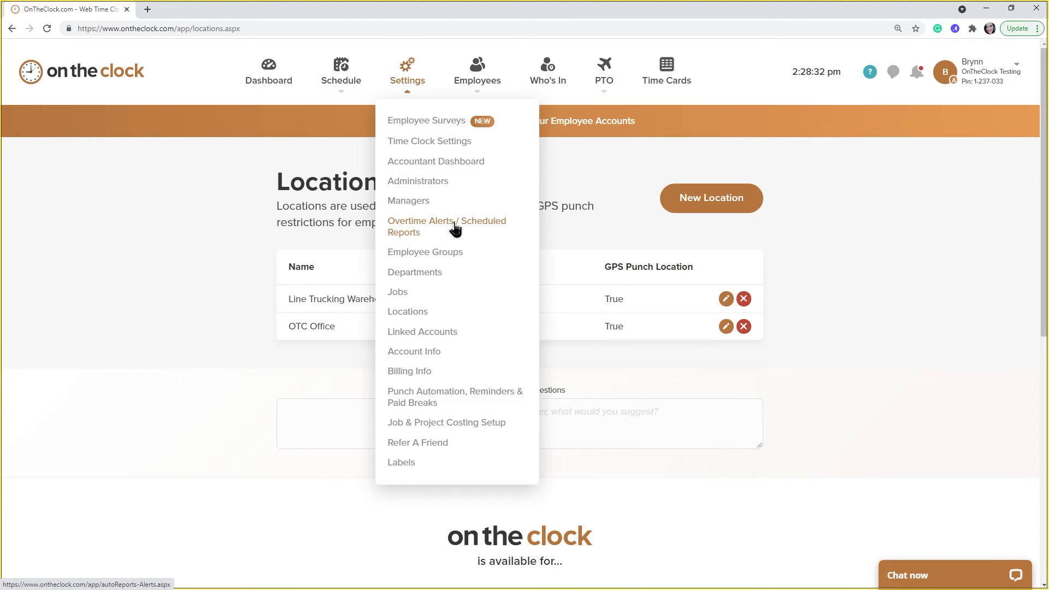
left_click(446, 255)
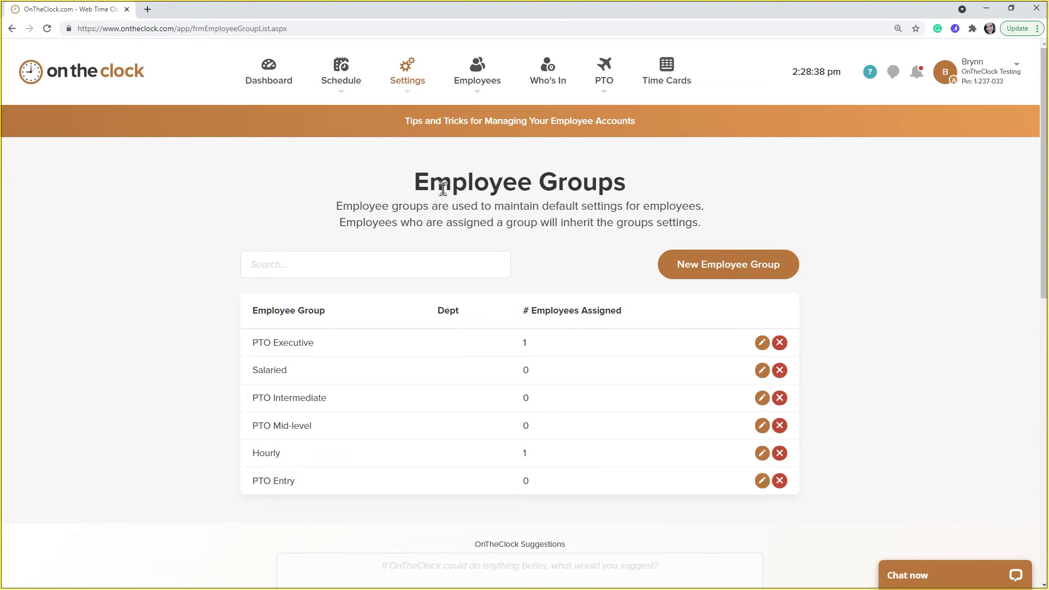
left_click(501, 348)
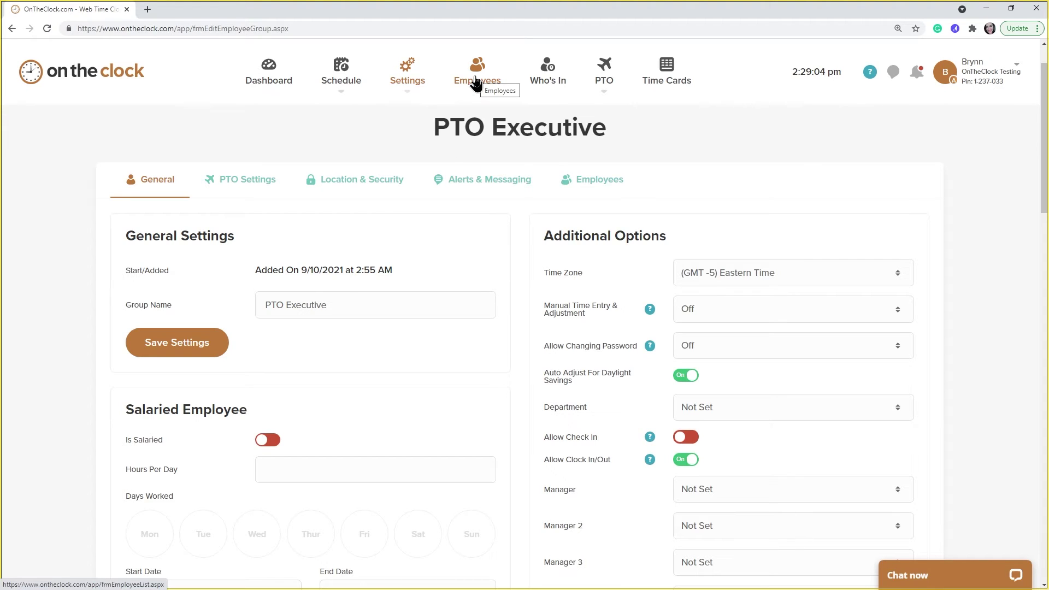
Step: Open the Salaried Employee's General settings and bring the Employee Group option into view
mouse_move(476, 82)
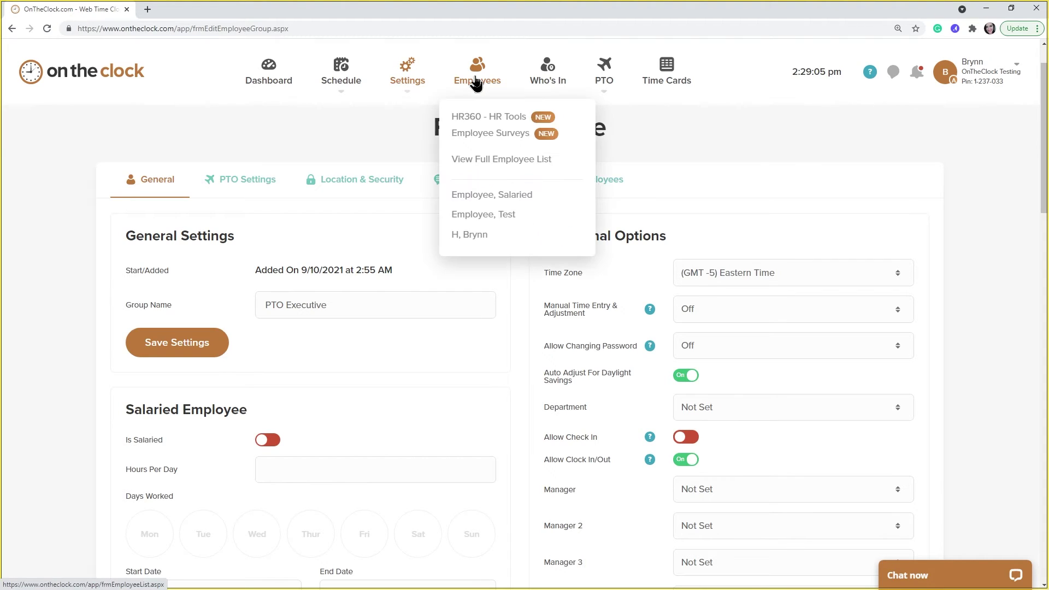
left_click(497, 197)
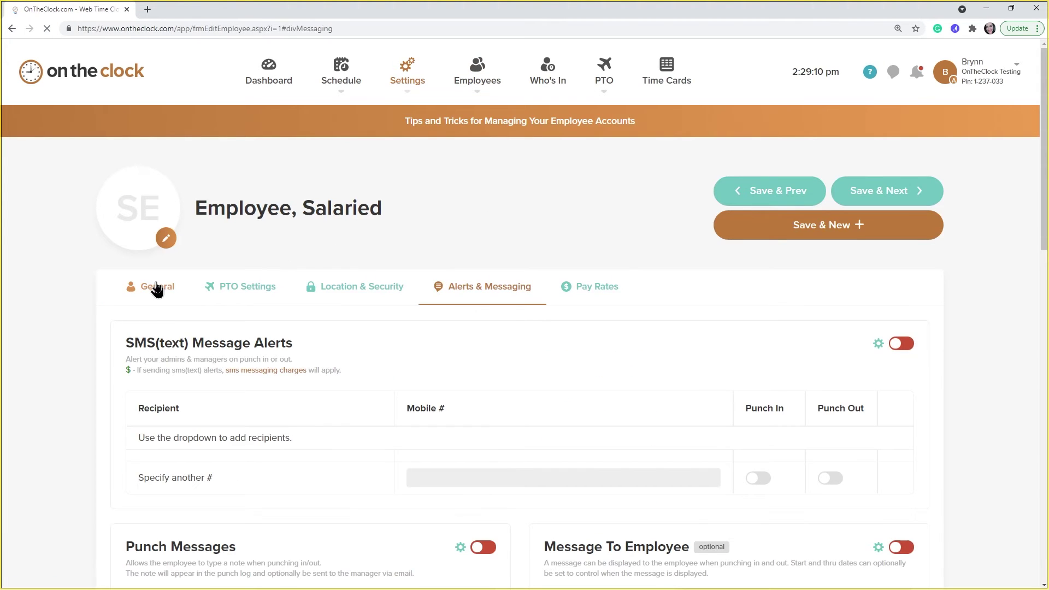
left_click(151, 294)
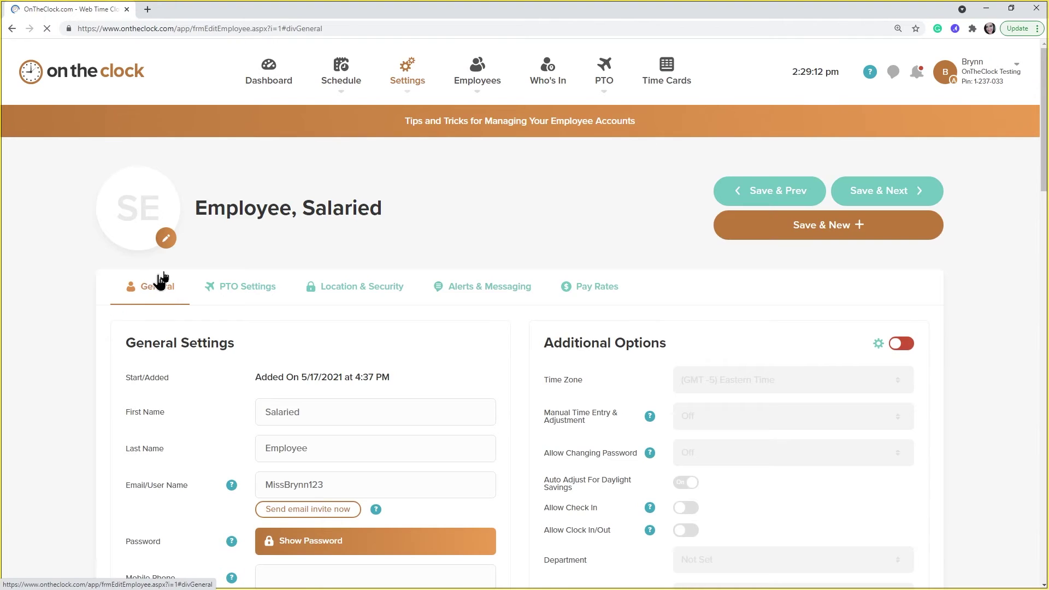
scroll(362, 264, "down", 4)
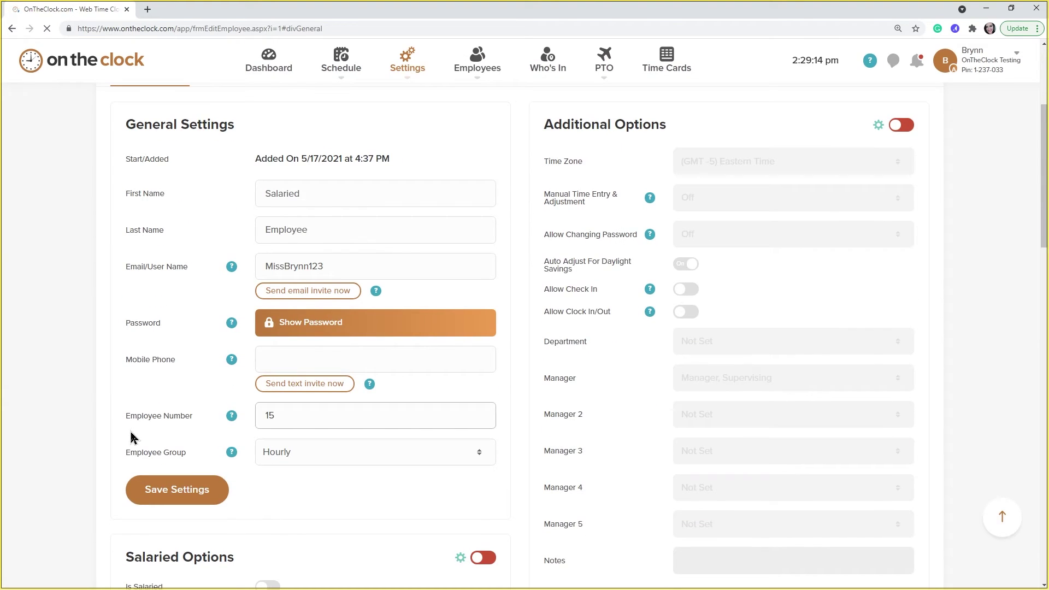
Step: Review the selectable employee groups, keep Hourly for the Salaried Employee, and save while moving on to the following employee
left_click(292, 457)
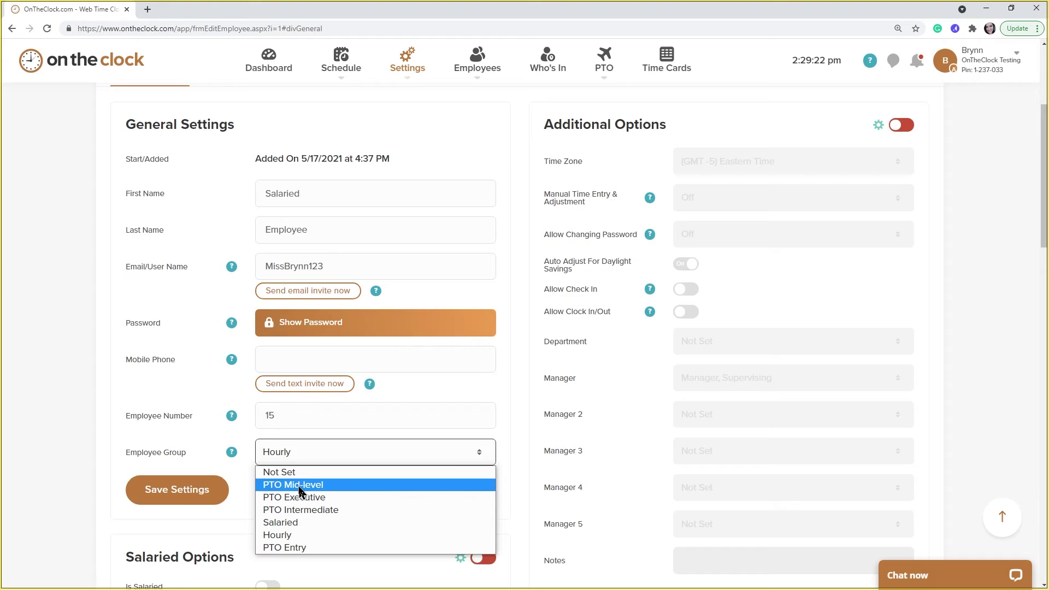
left_click(289, 534)
scroll(290, 457, "up", 3)
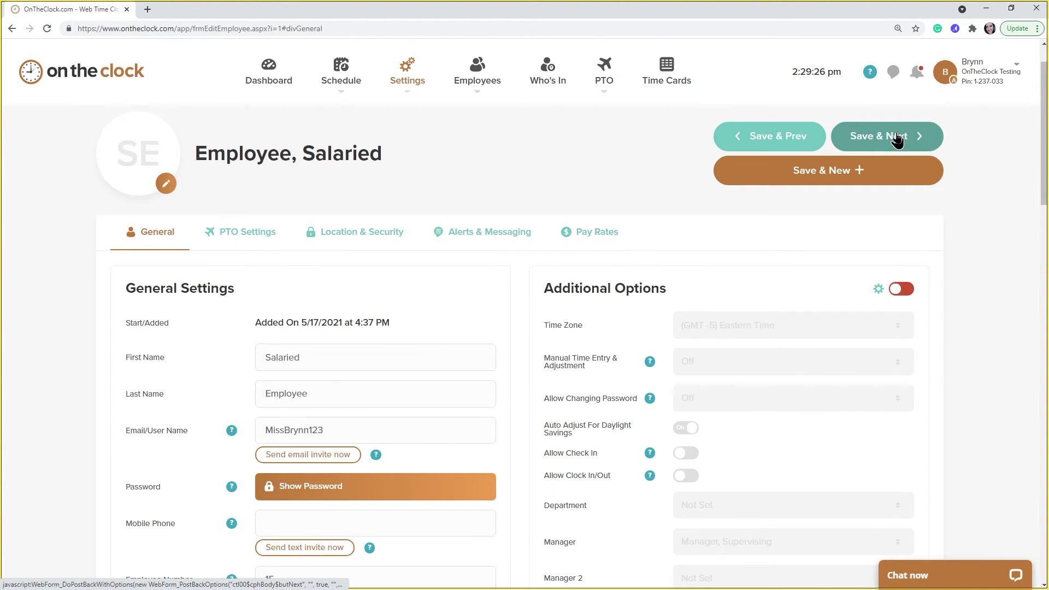
left_click(896, 139)
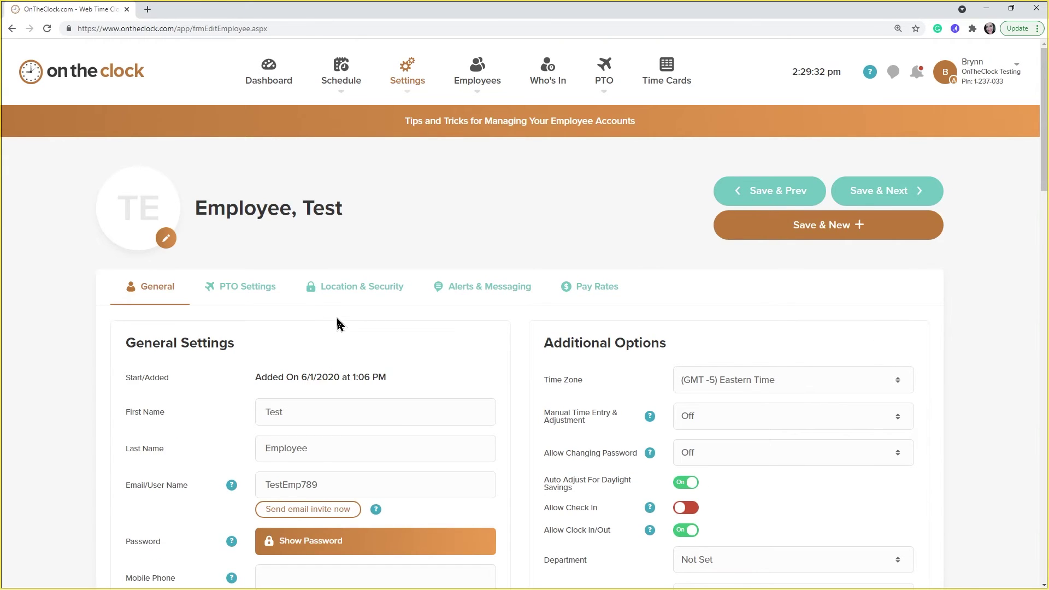
Step: Assign the Test Employee to the PTO Entry employee group and accept the change to match the group's settings
scroll(337, 324, "down", 3)
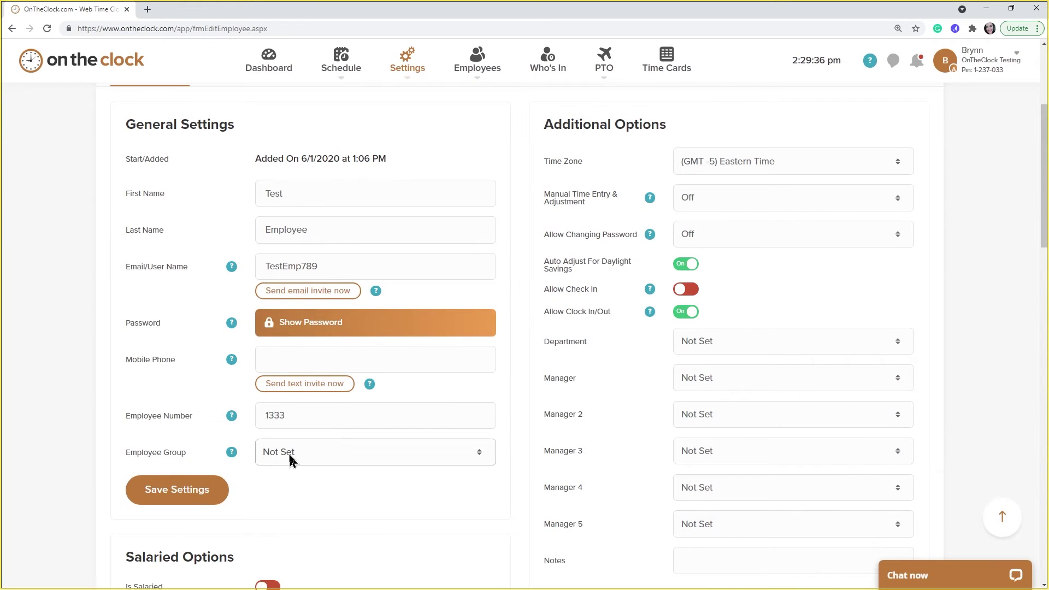
left_click(290, 460)
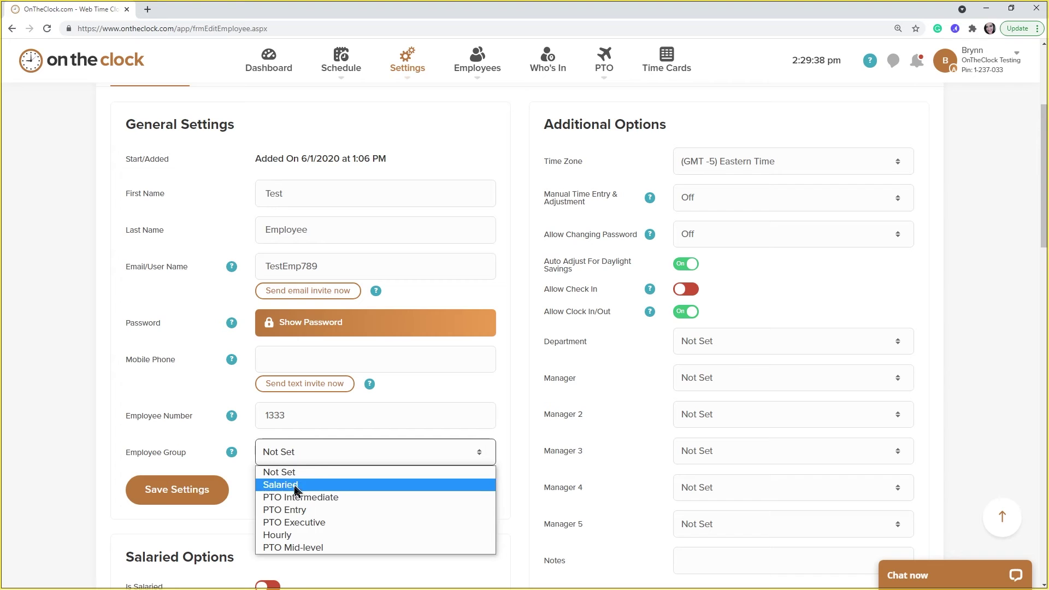
left_click(292, 514)
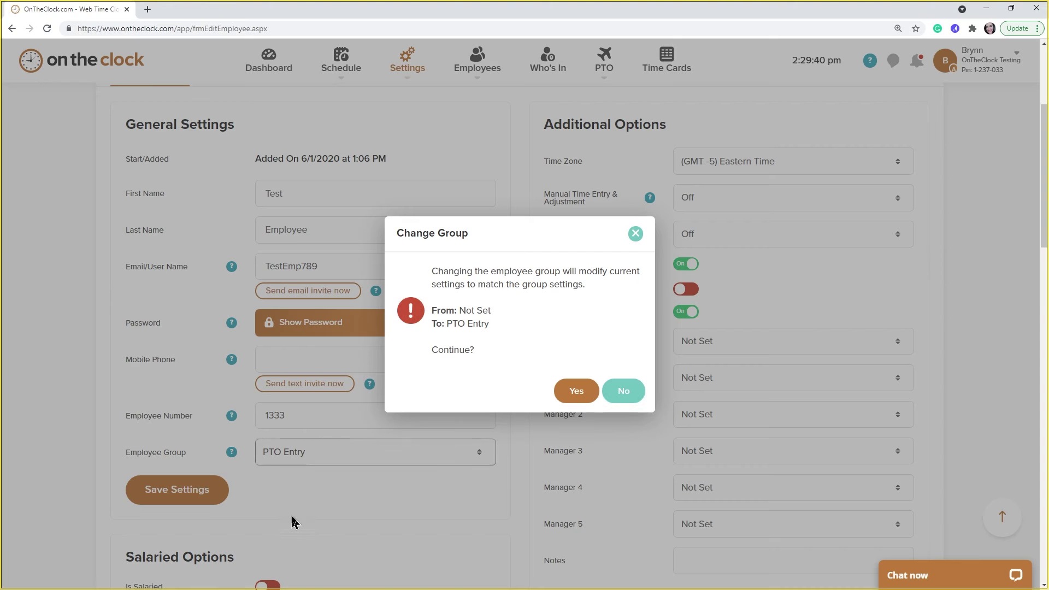
left_click(572, 389)
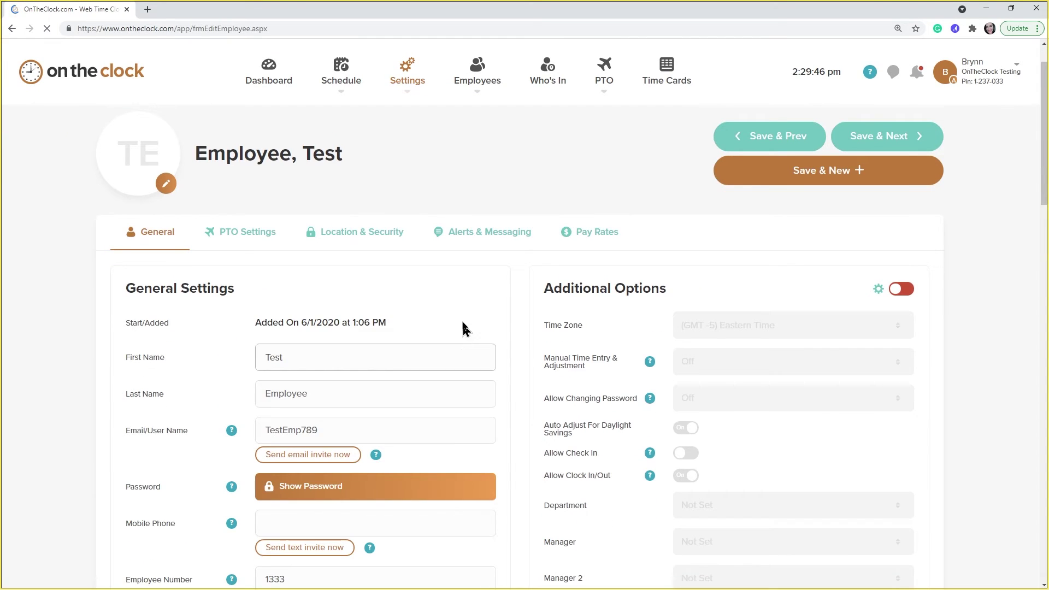
Step: Review the Test Employee's group-controlled Additional Options and allow custom settings for that section
scroll(449, 312, "down", 1)
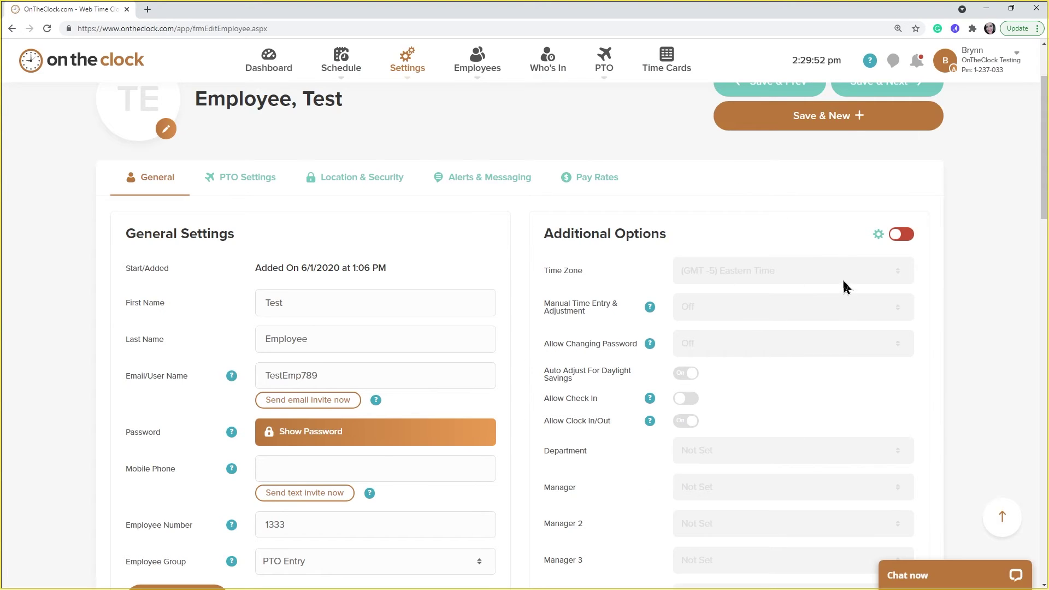
scroll(844, 285, "down", 1)
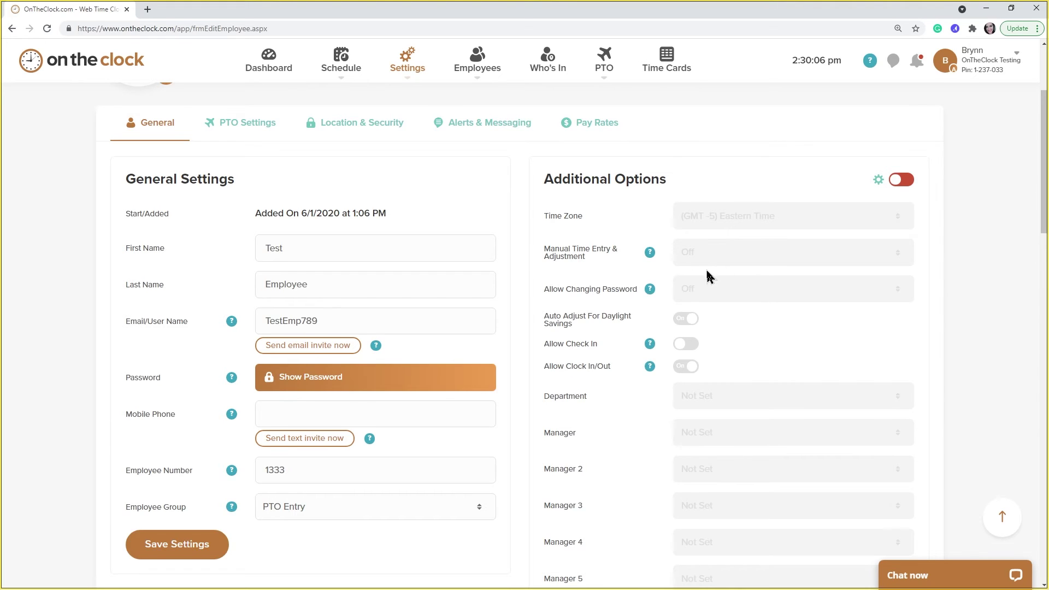
scroll(706, 276, "up", 1)
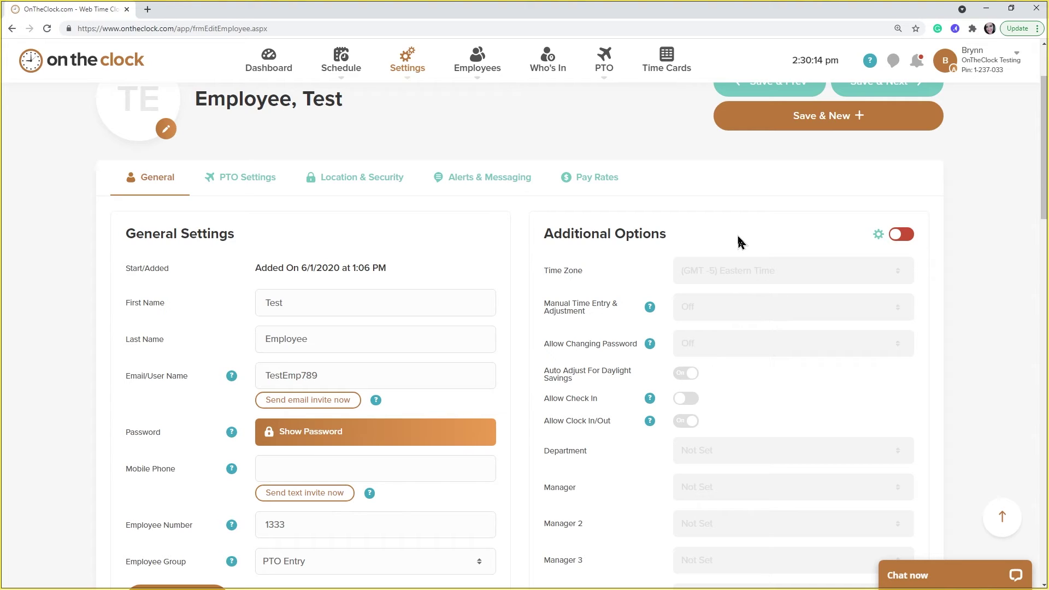
left_click(902, 235)
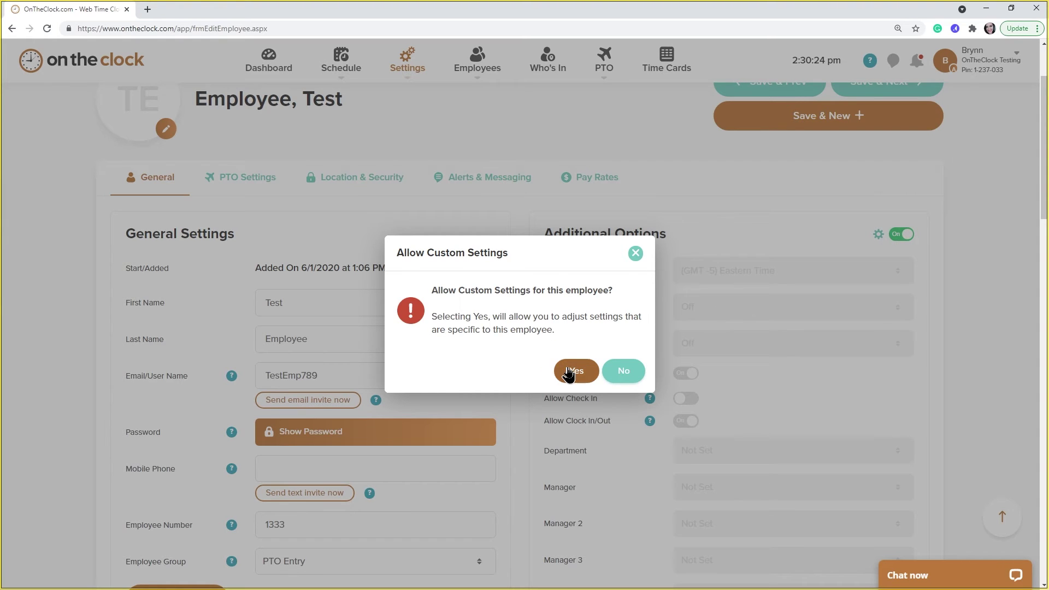
left_click(569, 373)
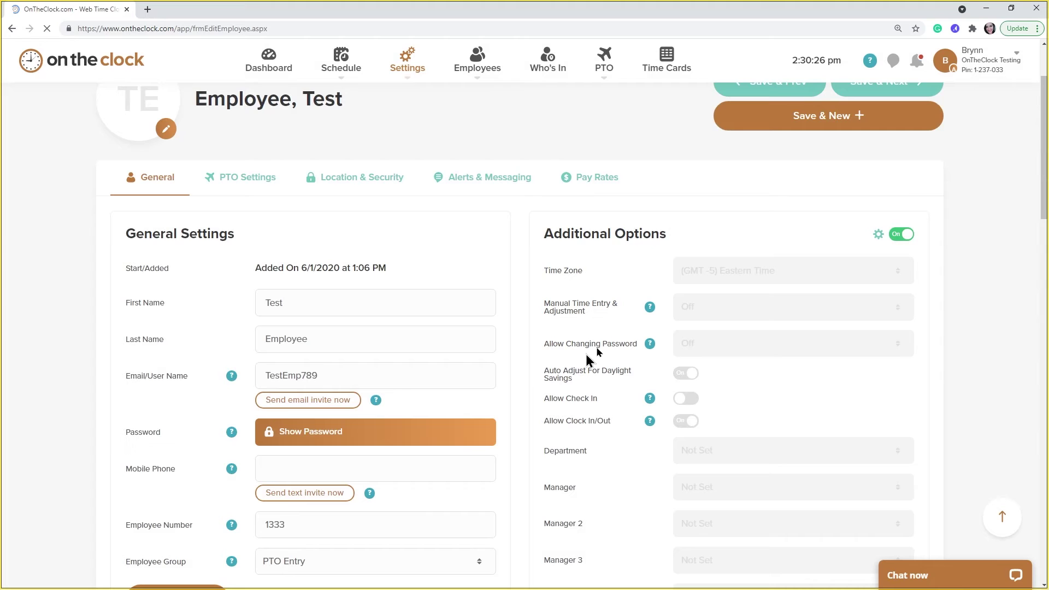
scroll(795, 215, "down", 1)
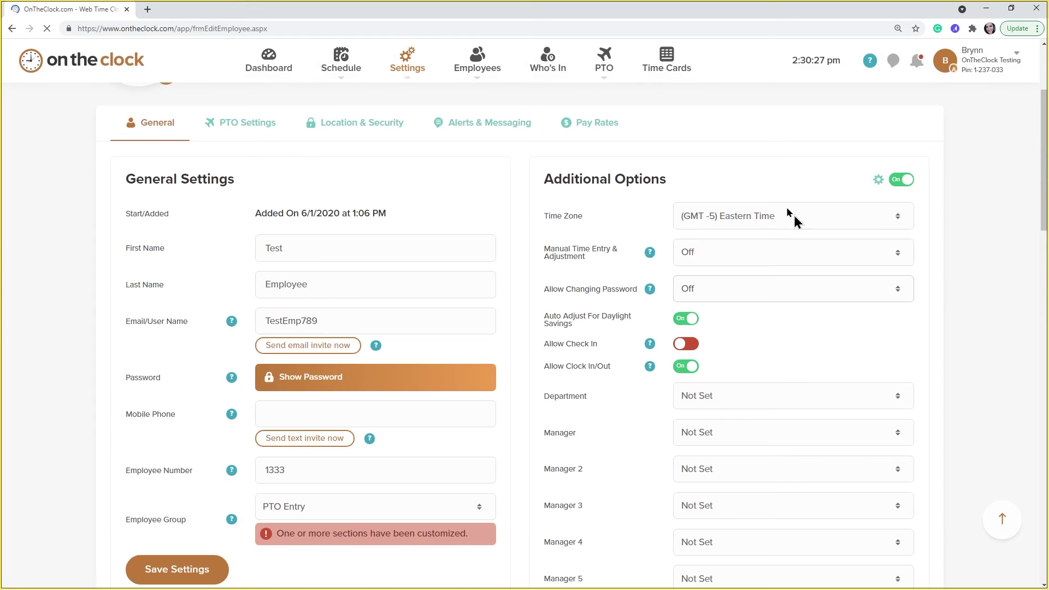
Step: Set Manual Time Entry & Adjustment to On in the Test Employee's customized Additional Options
left_click(722, 262)
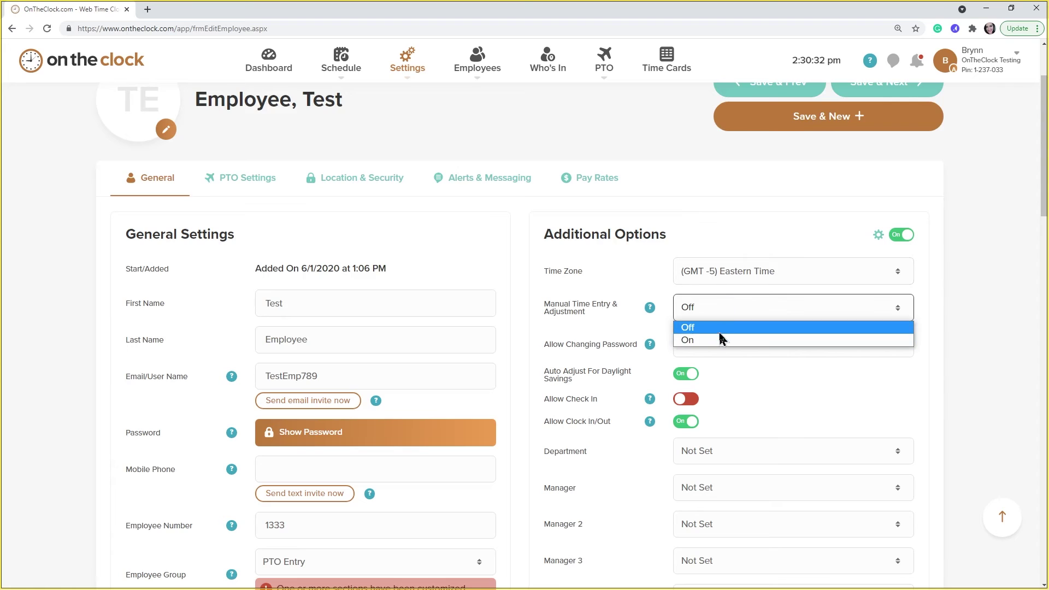
left_click(719, 341)
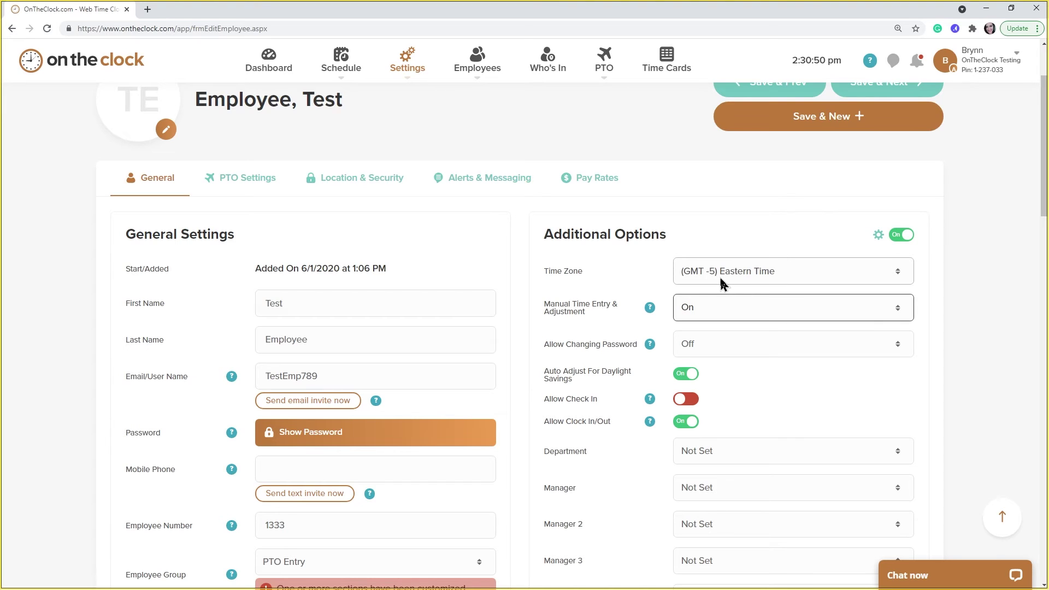
Step: Open the Example fixed schedule for editing and set its number of breaks to 1
left_click(348, 66)
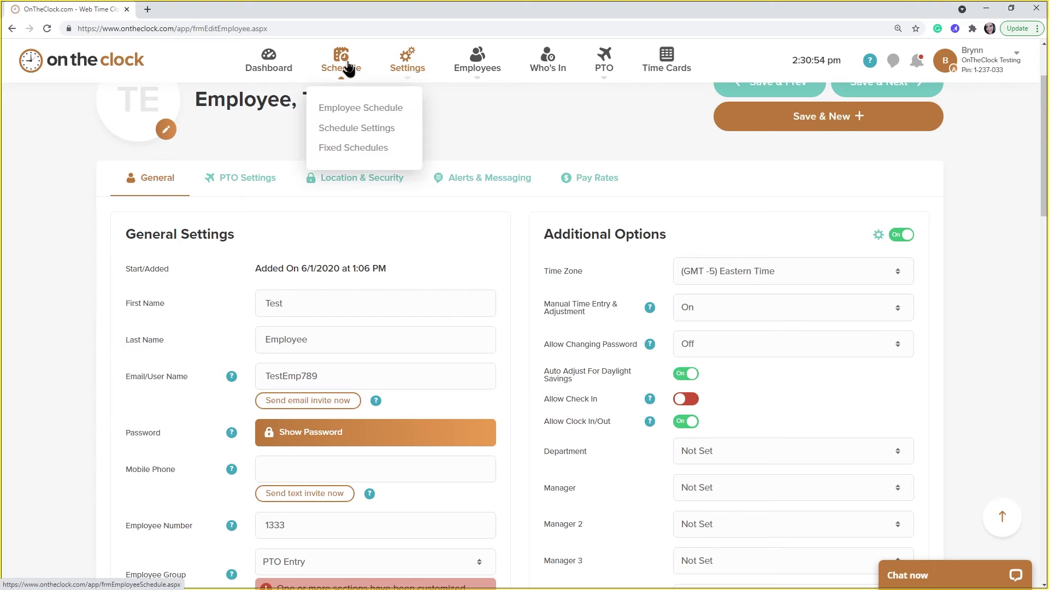
left_click(369, 153)
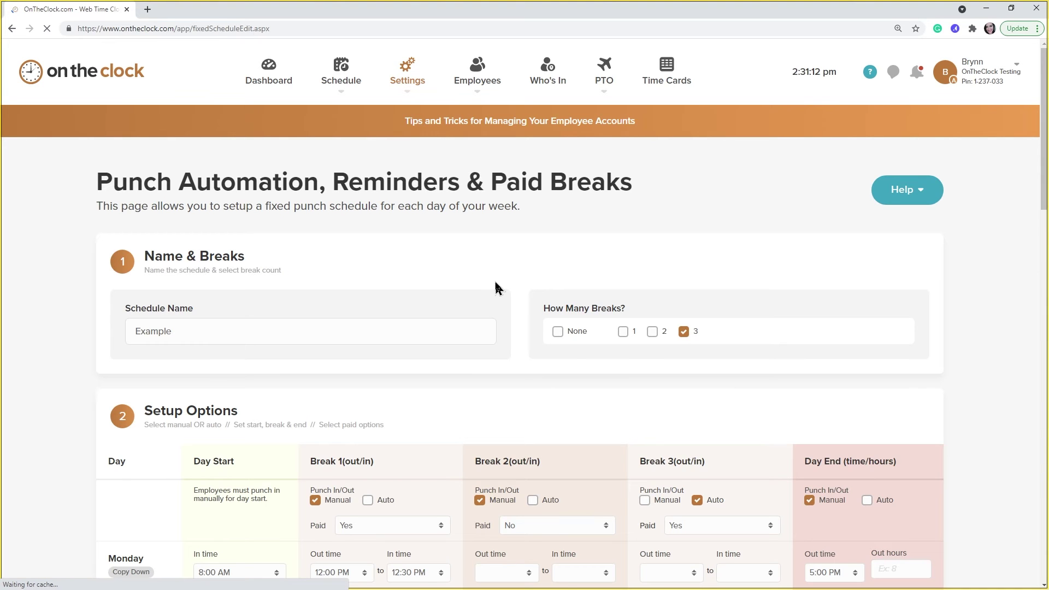
scroll(494, 281, "down", 2)
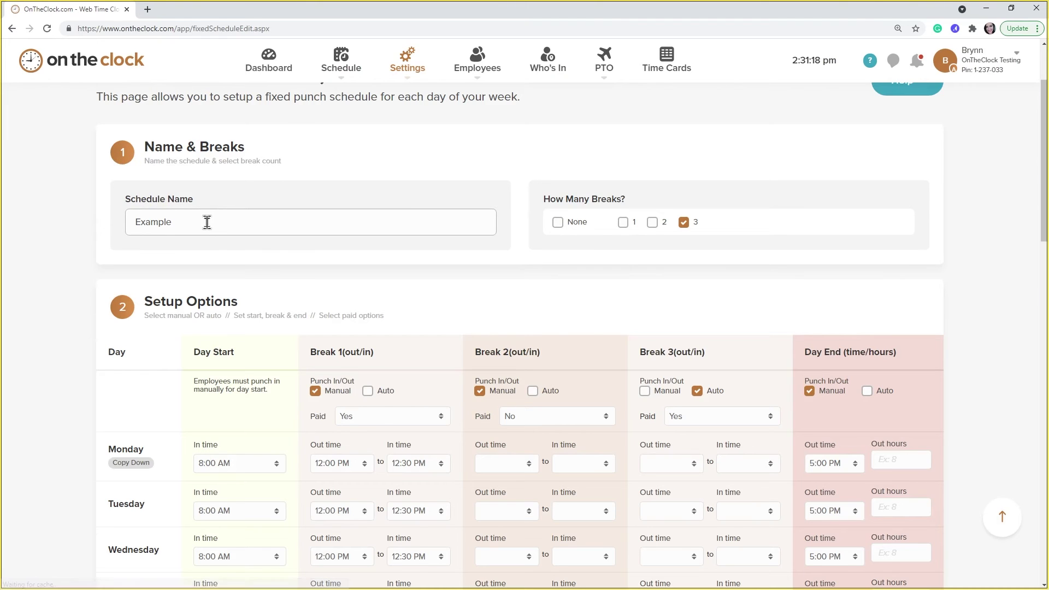
left_click(626, 228)
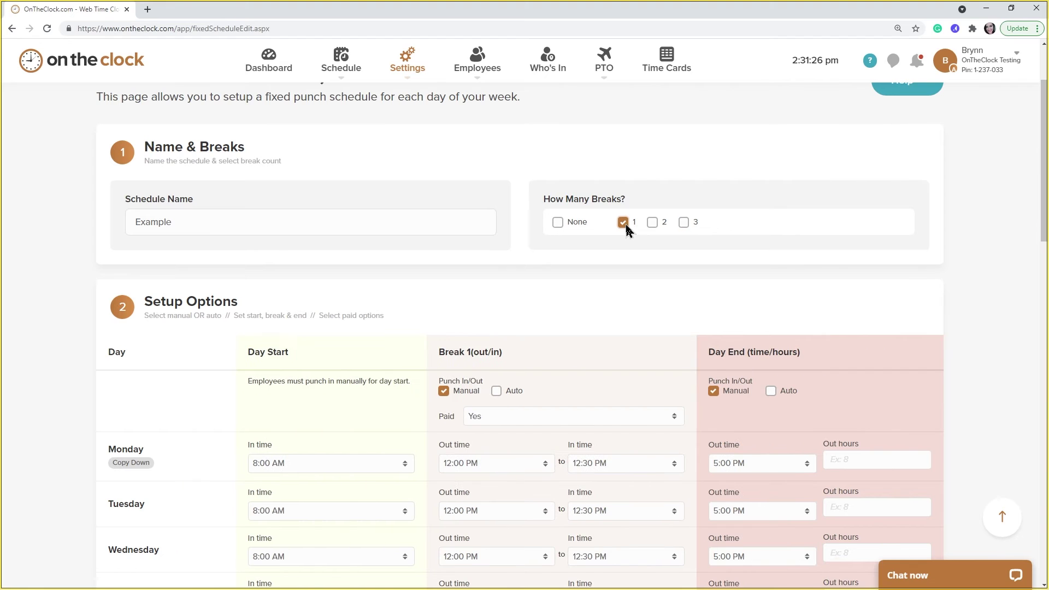
Step: Set Break 1 of the Example schedule to automatic punches with some paid time of .25 hours
scroll(625, 227, "down", 2)
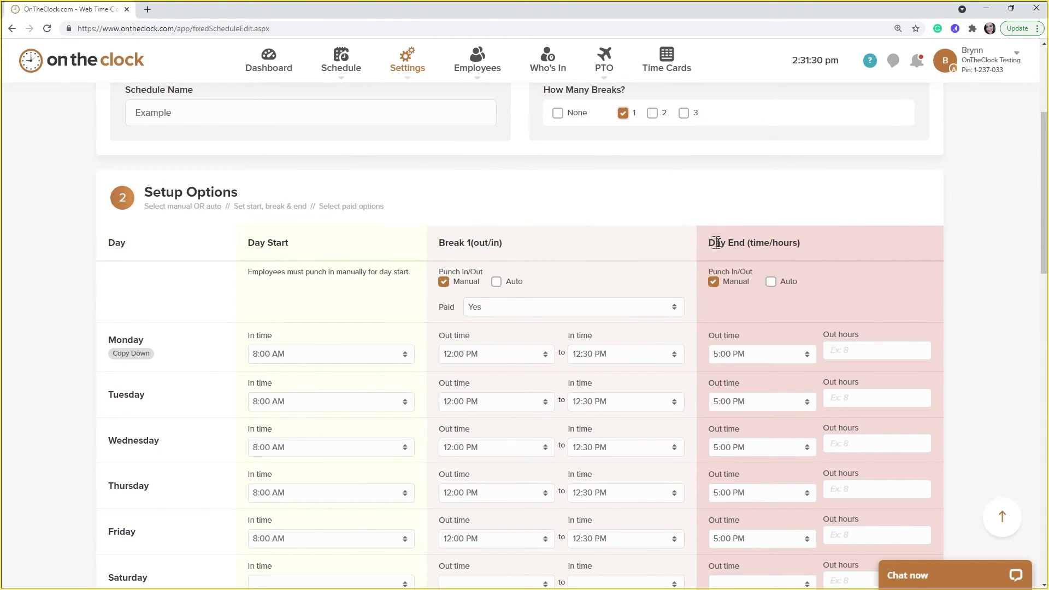
scroll(738, 247, "down", 1)
scroll(738, 247, "down", 1)
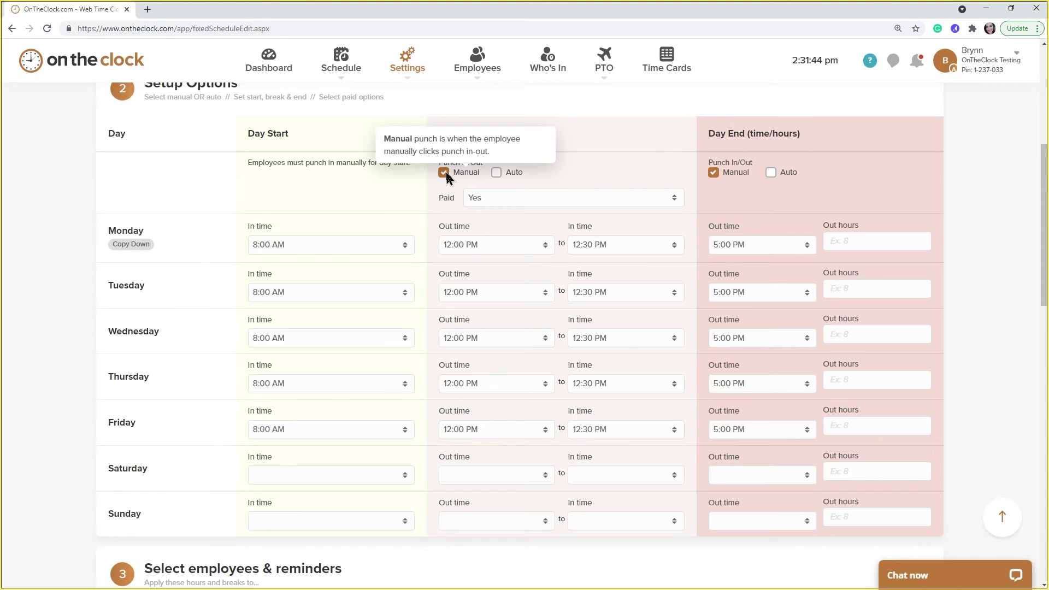
left_click(497, 174)
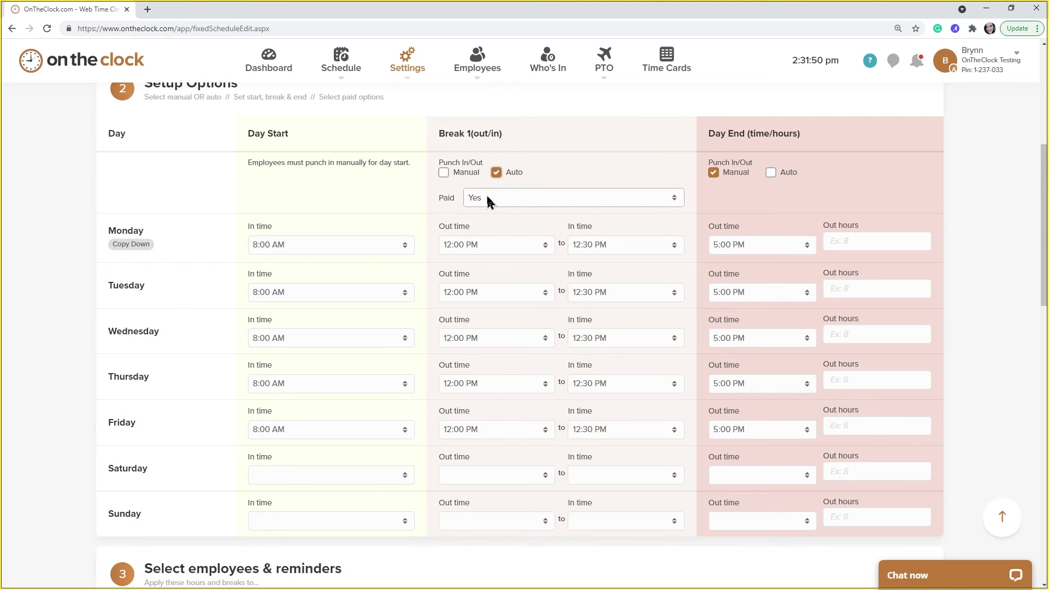
left_click(488, 199)
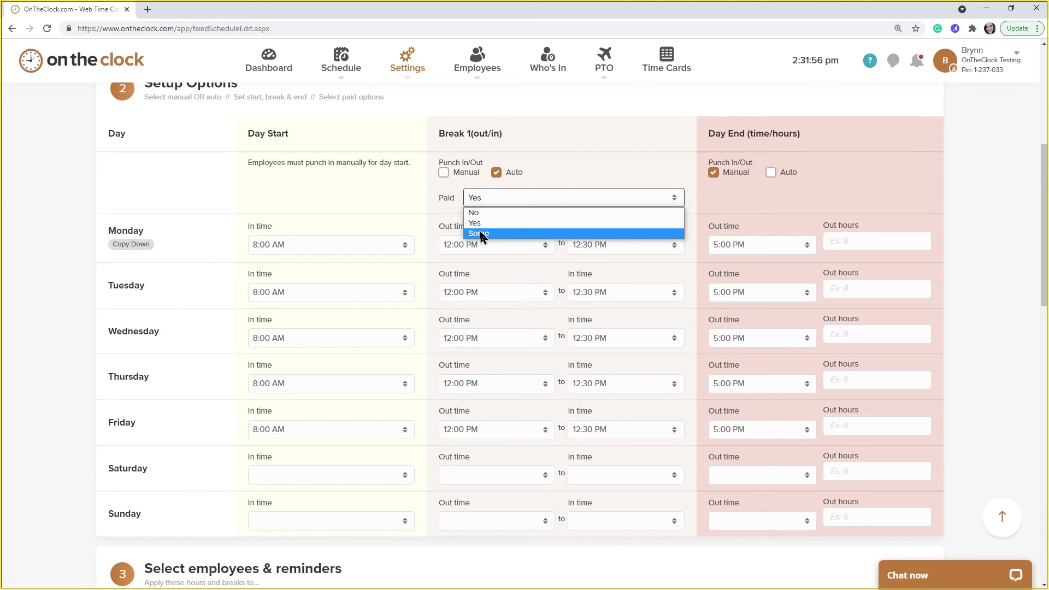
left_click(570, 234)
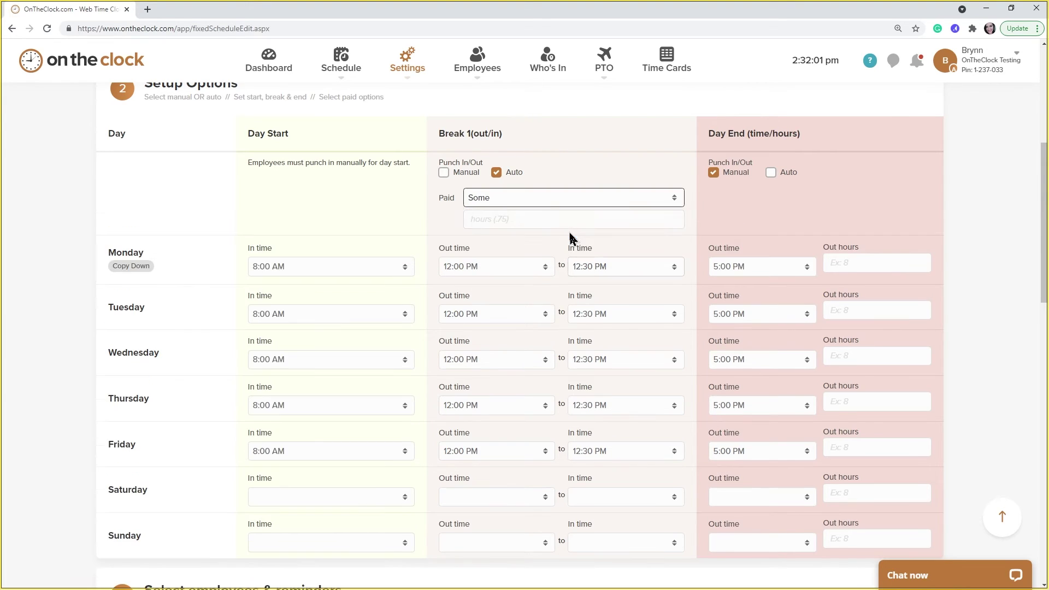
left_click(507, 217)
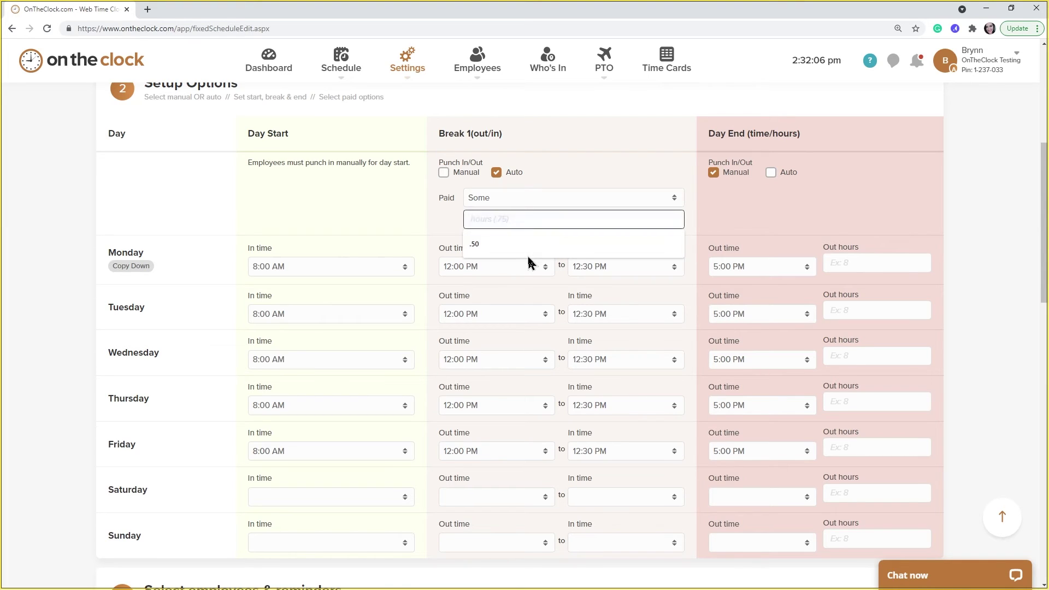
type(".25")
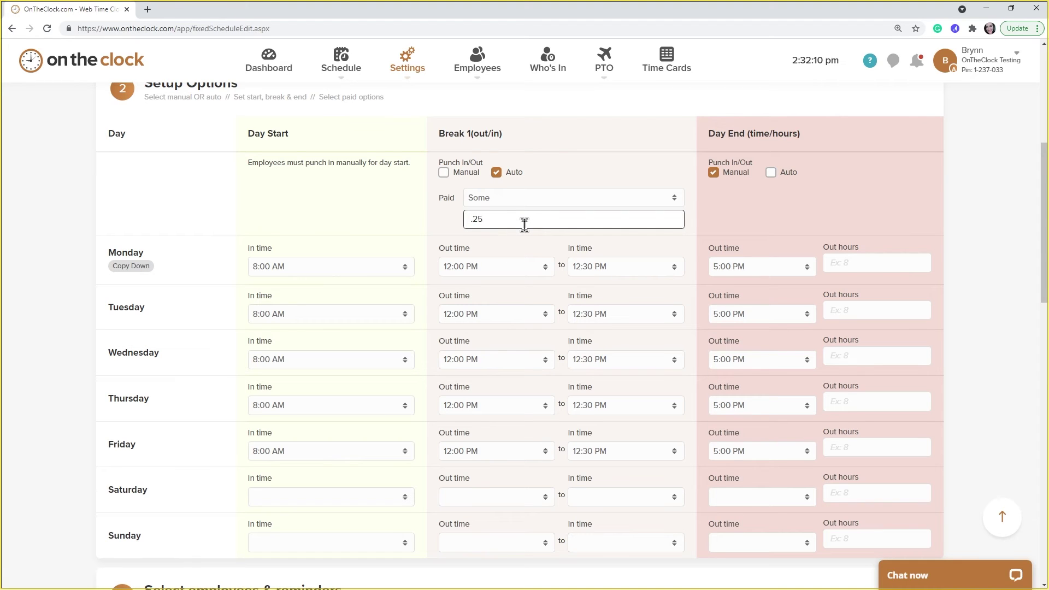
left_click(633, 176)
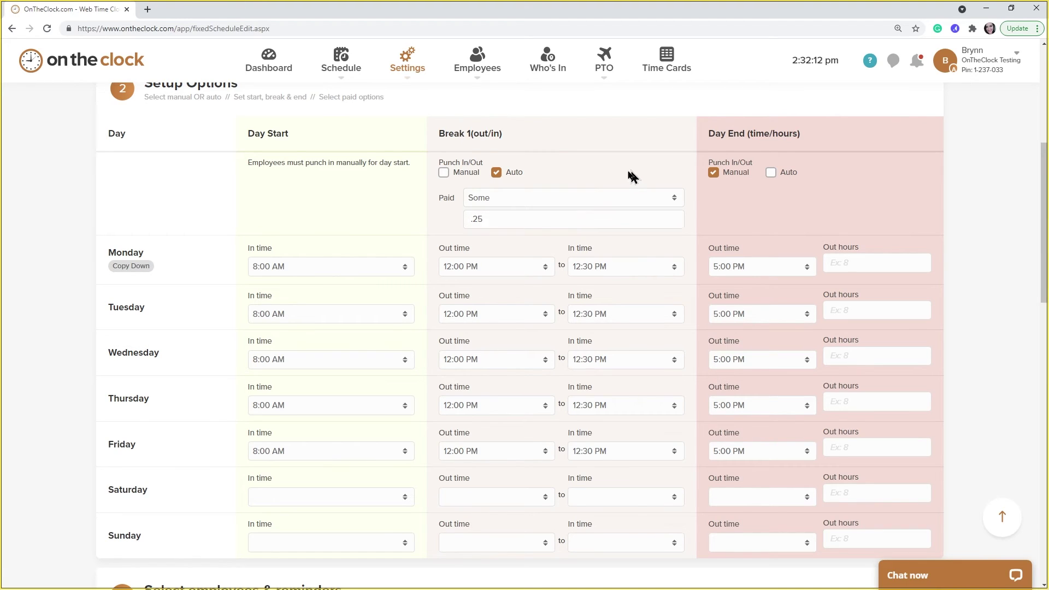
Step: Review the schedule's daily punch times and turn on the Punch Reminder for the Test Employee
scroll(491, 325, "down", 2)
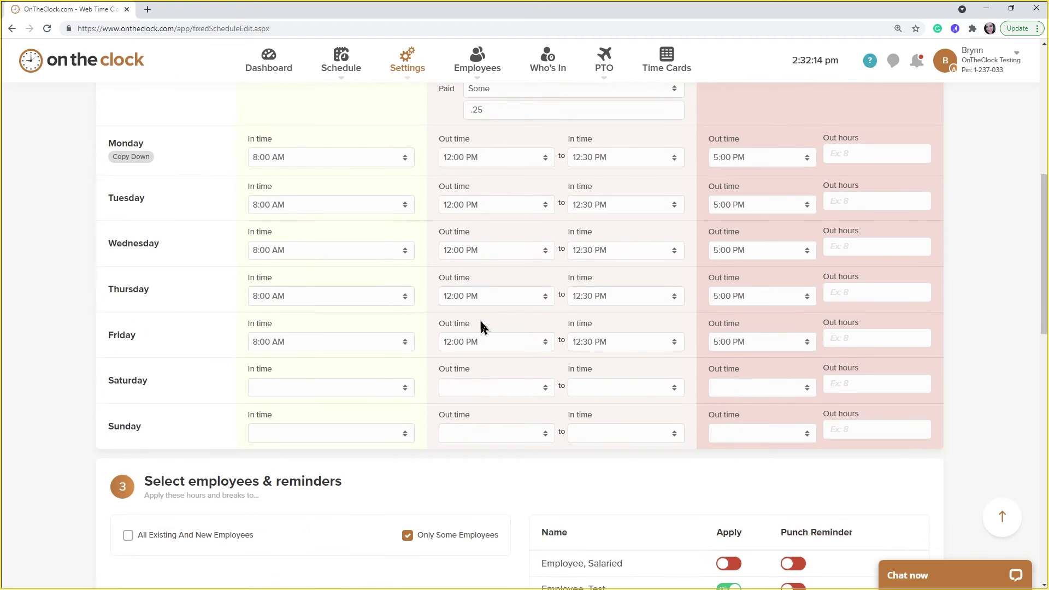
scroll(482, 328, "up", 1)
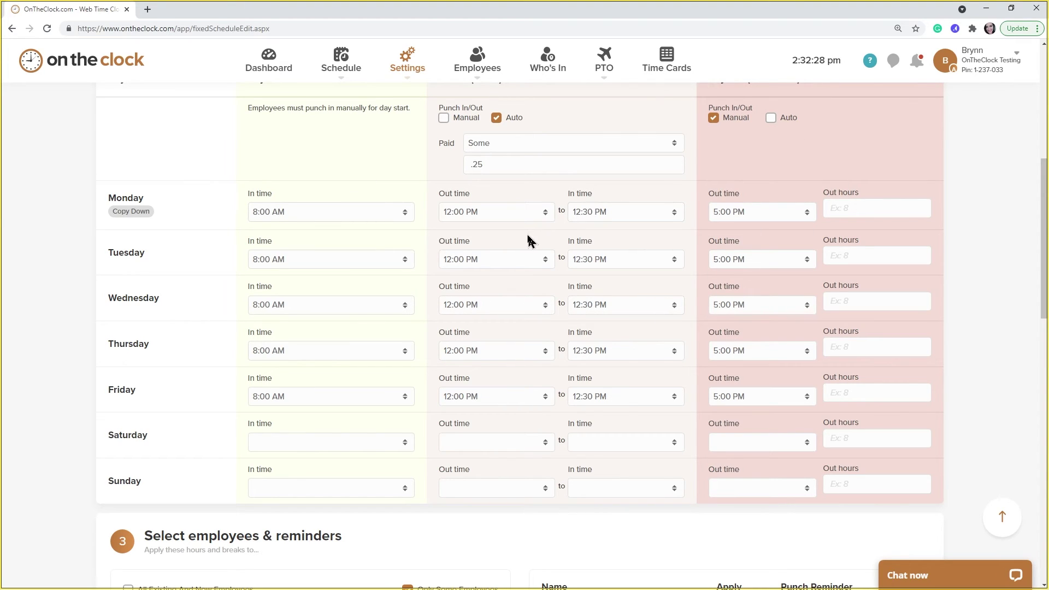
scroll(522, 240, "down", 1)
scroll(522, 240, "down", 3)
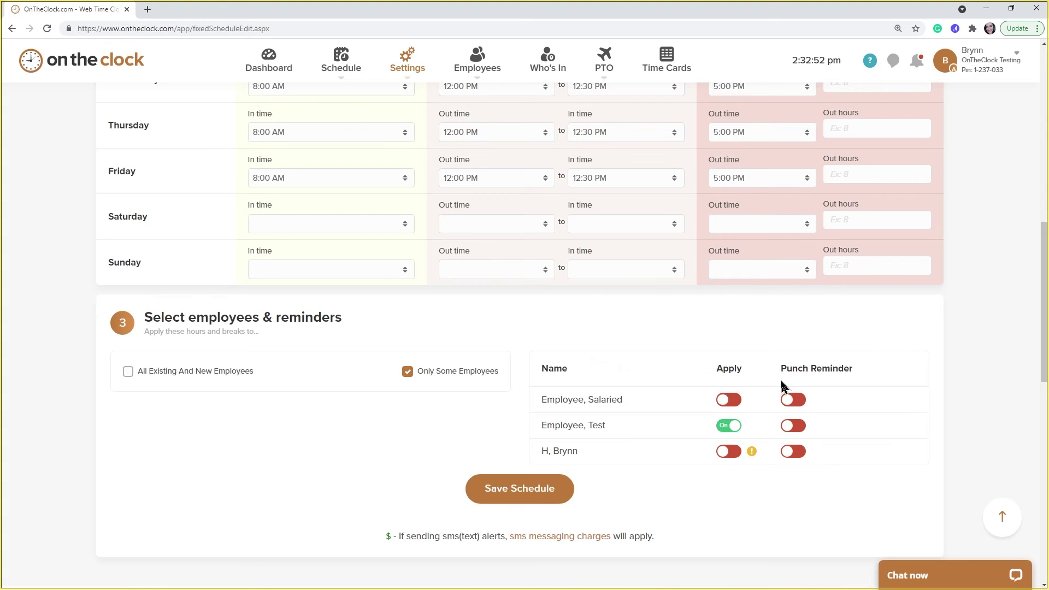
left_click(787, 429)
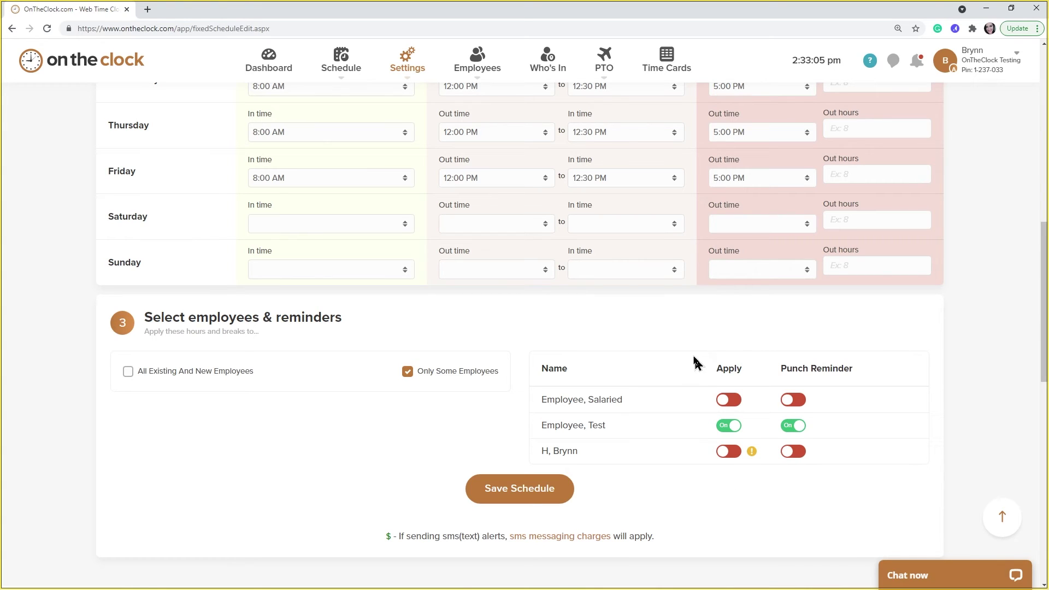
scroll(736, 350, "up", 1)
scroll(736, 350, "up", 1)
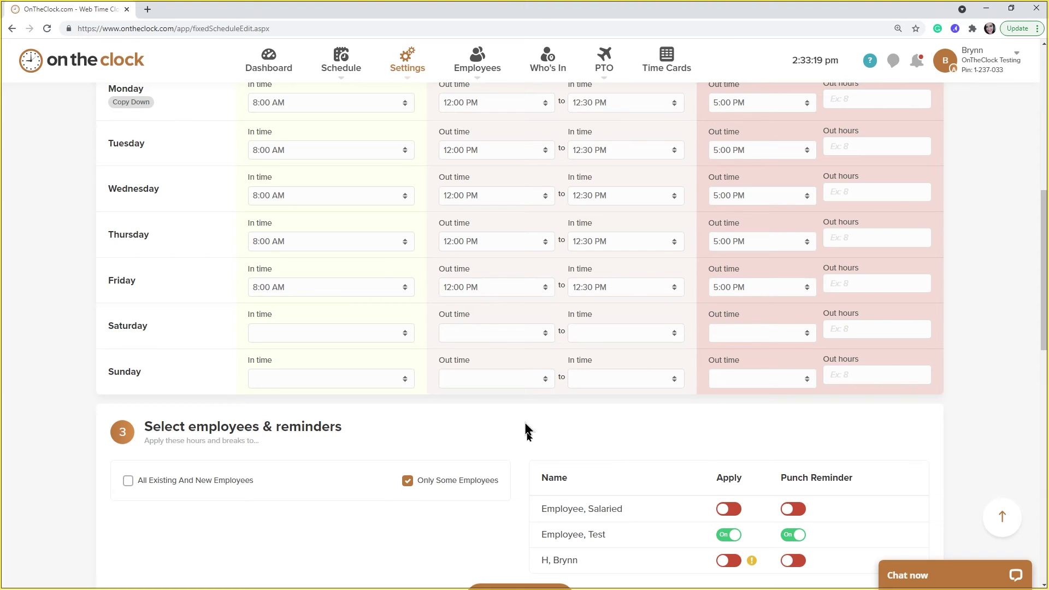
scroll(639, 434, "up", 4)
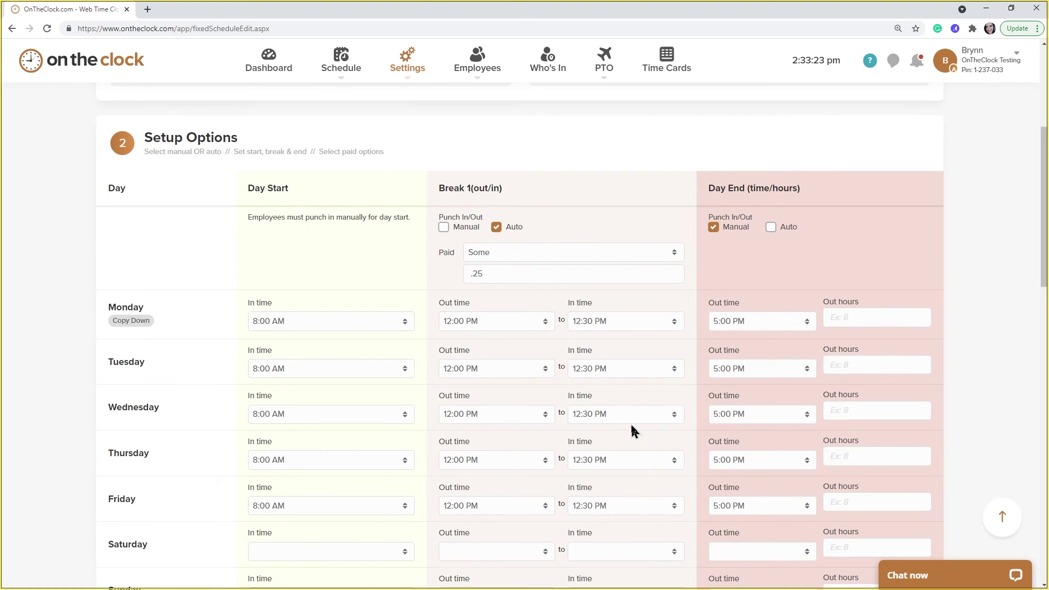
Step: Open the Time Cards, show Punches and Payroll details, and review the Test Employee's daily punches and notes
left_click(670, 62)
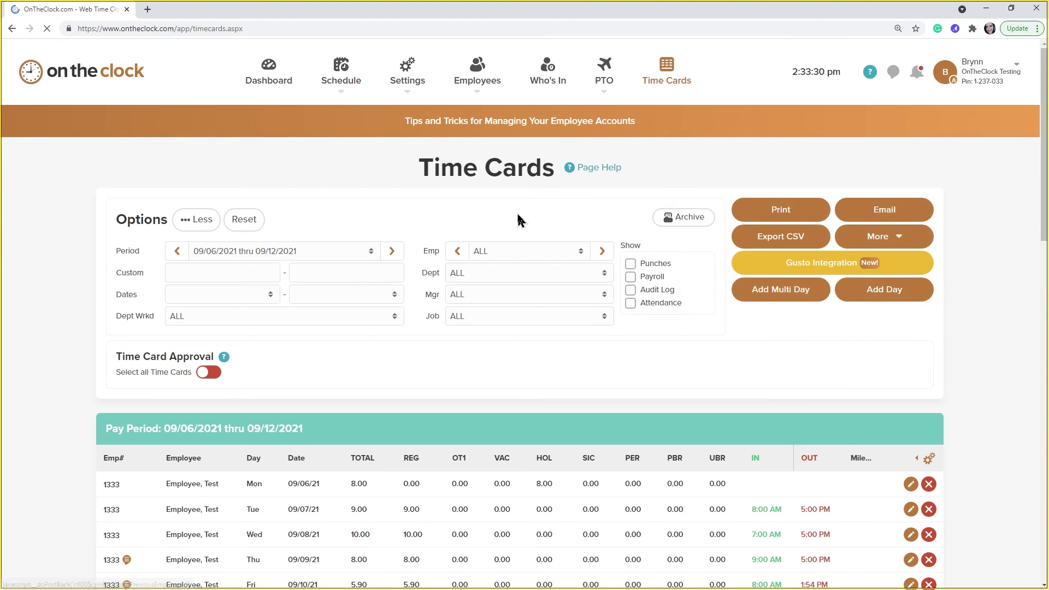
scroll(519, 218, "down", 2)
scroll(480, 260, "down", 1)
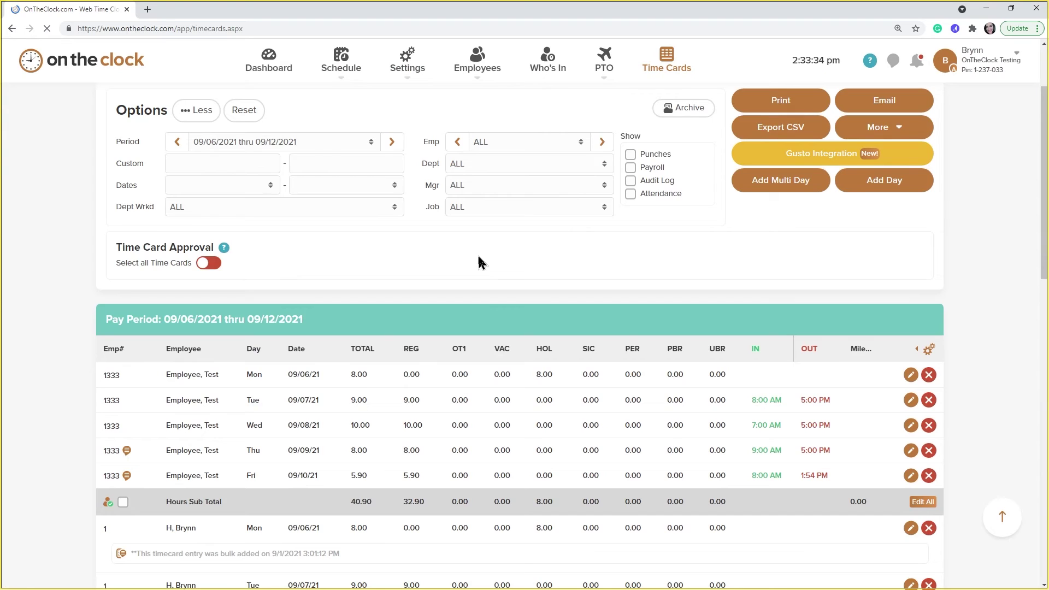
left_click(630, 155)
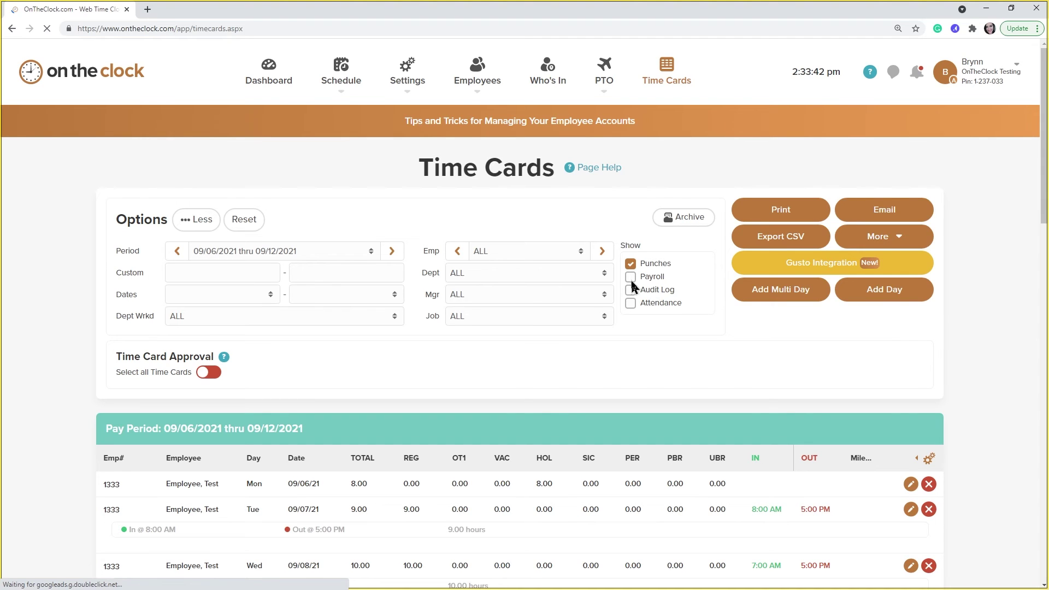
left_click(630, 278)
scroll(504, 262, "down", 2)
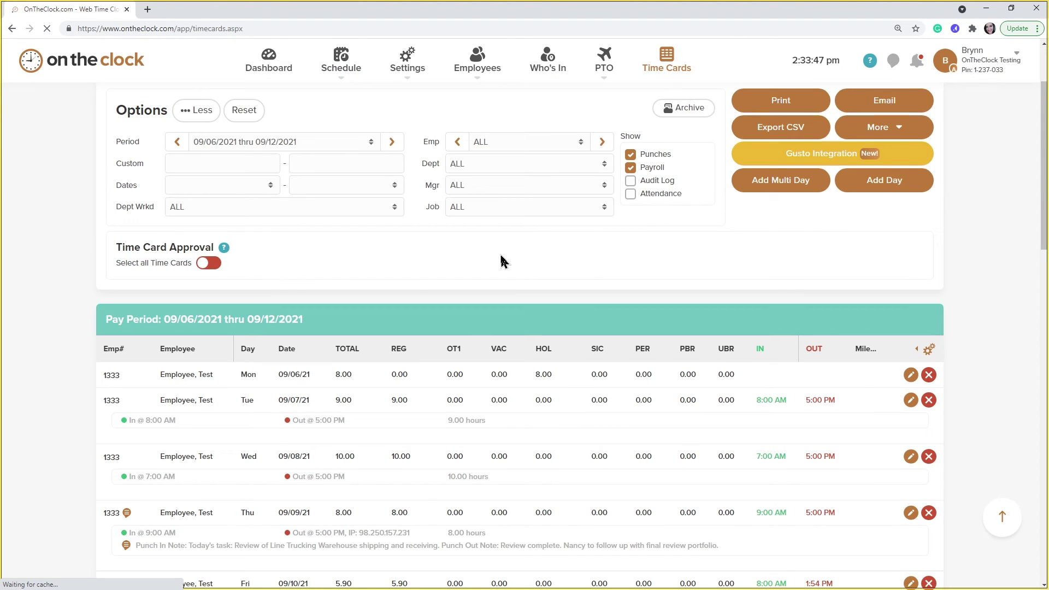
scroll(503, 261, "down", 1)
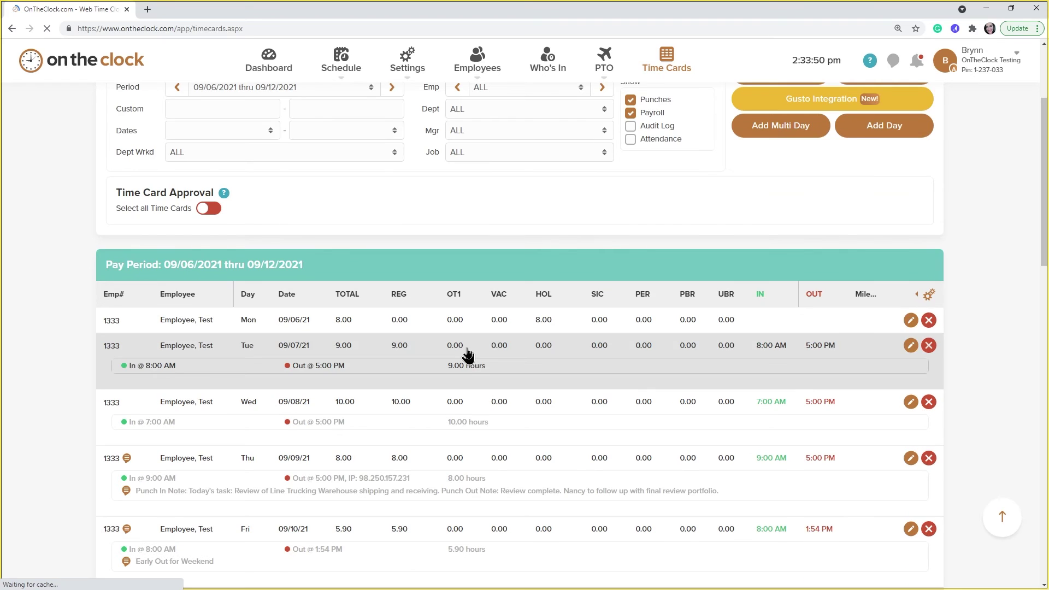
scroll(467, 355, "down", 1)
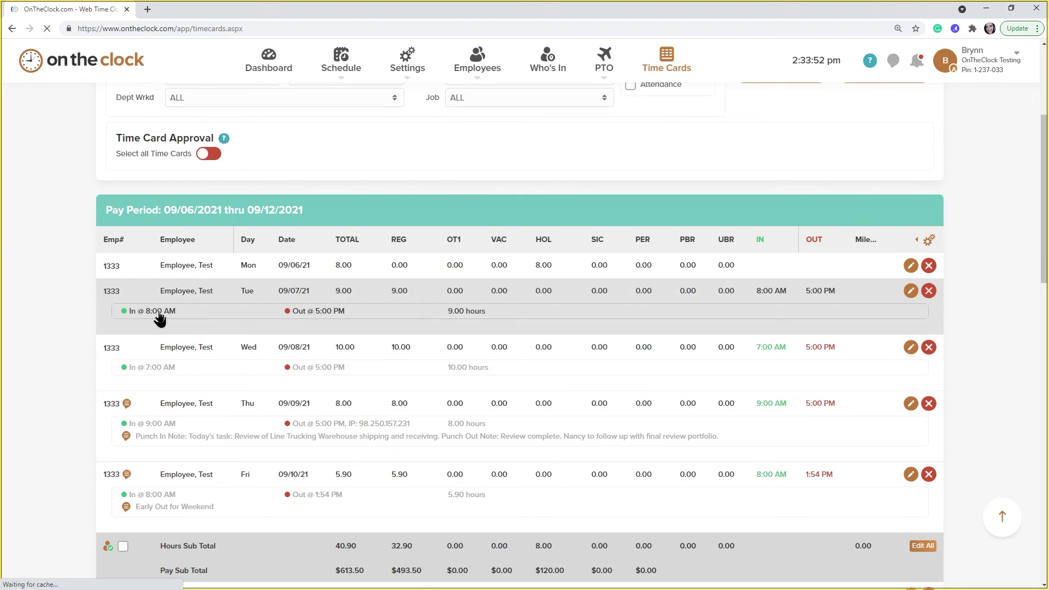
scroll(312, 317, "down", 1)
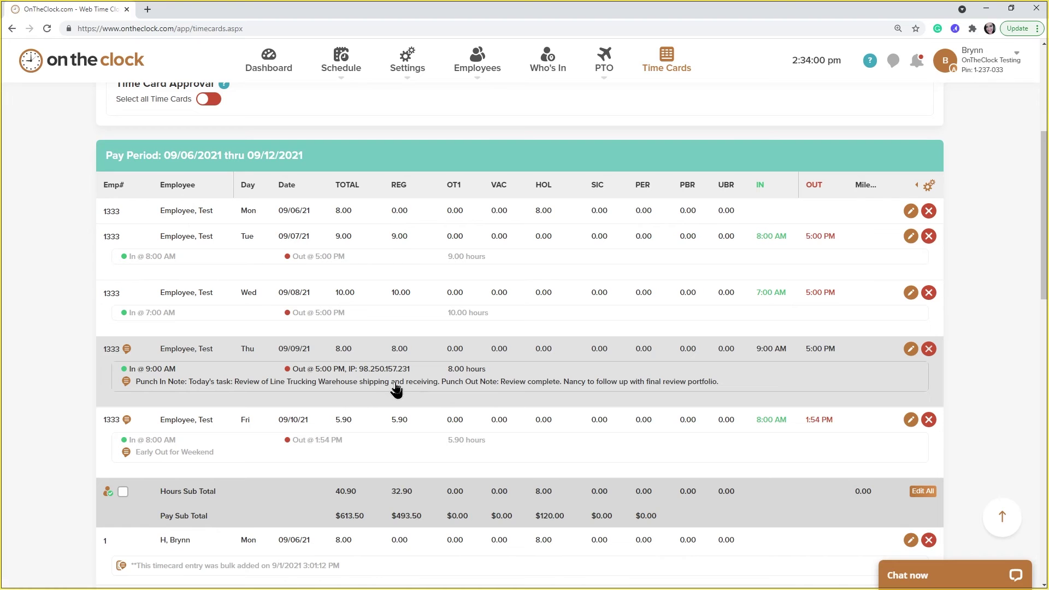
scroll(493, 388, "down", 2)
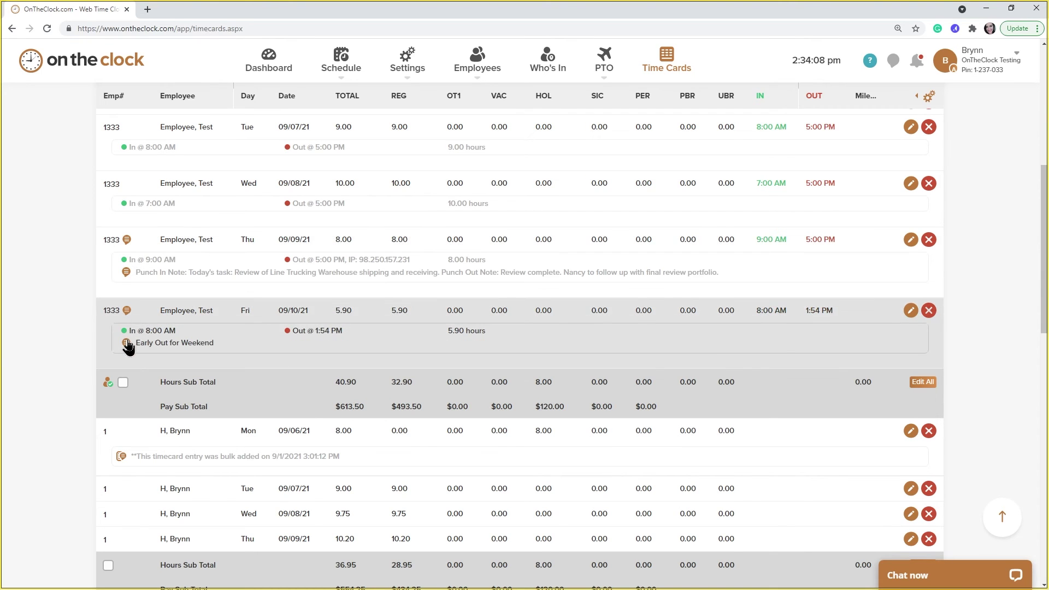
Step: Hide the Punches details and display the punch notes on the Test Employee's Thursday 09/09/21 entry
scroll(480, 268, "up", 6)
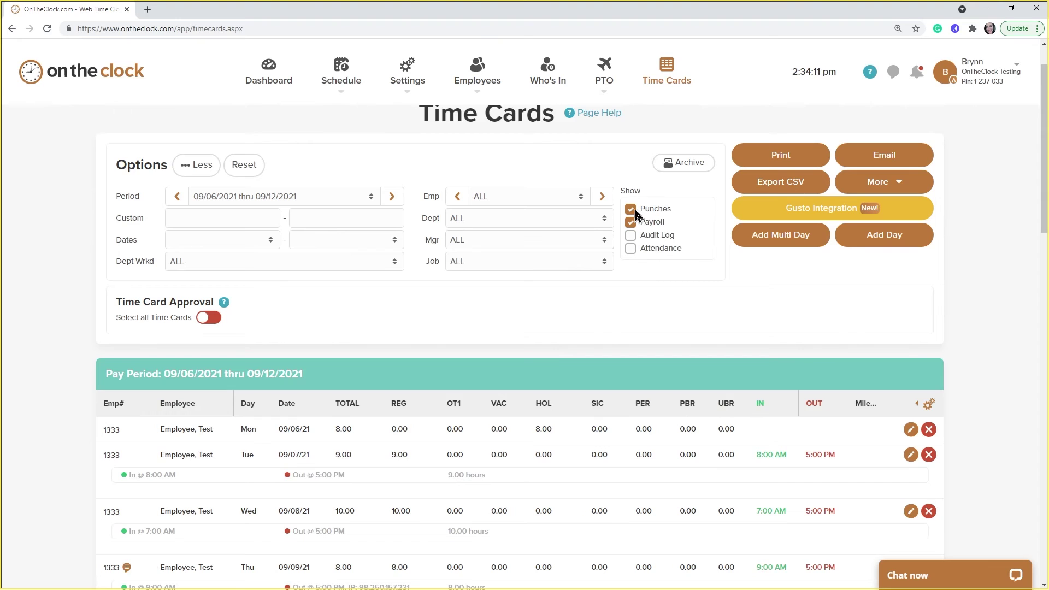
left_click(631, 210)
scroll(328, 383, "down", 2)
mouse_move(129, 425)
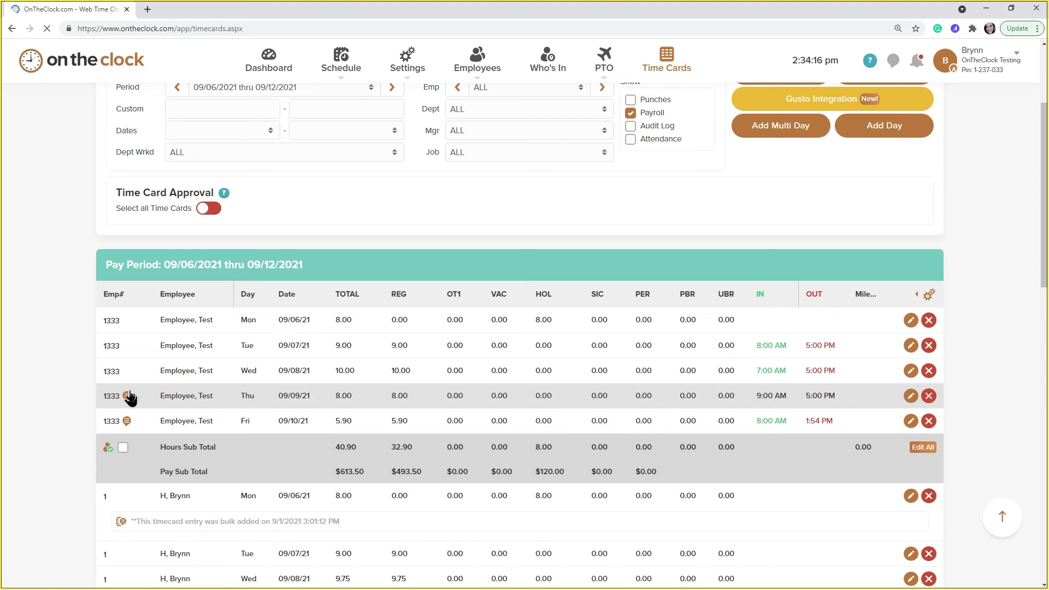
mouse_move(129, 397)
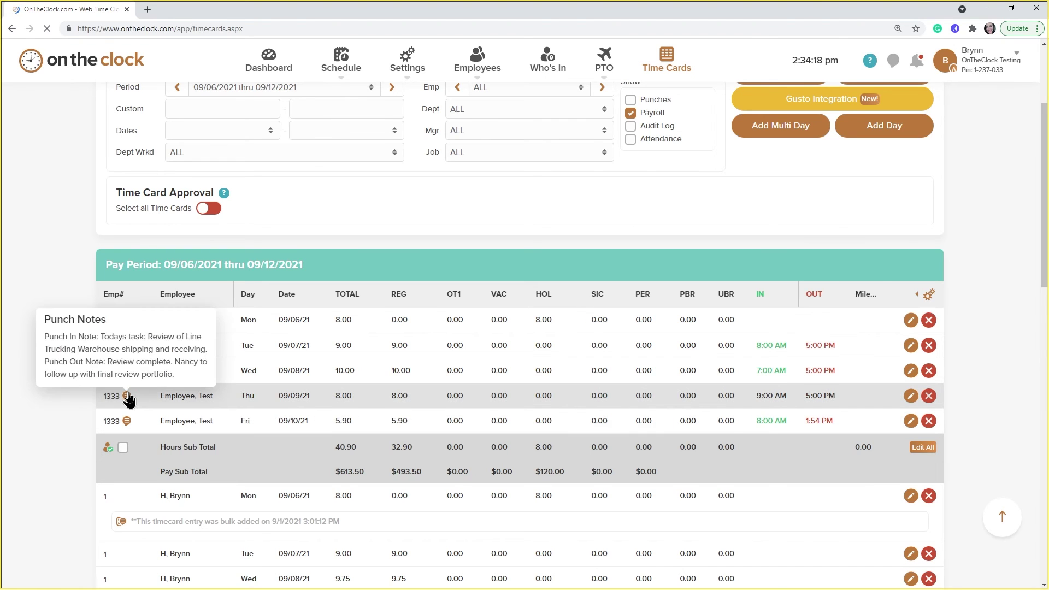
Step: Examine the pay subtotals for each employee and the grand totals for the pay period 09/06/2021 thru 09/12/2021
scroll(129, 399, "down", 1)
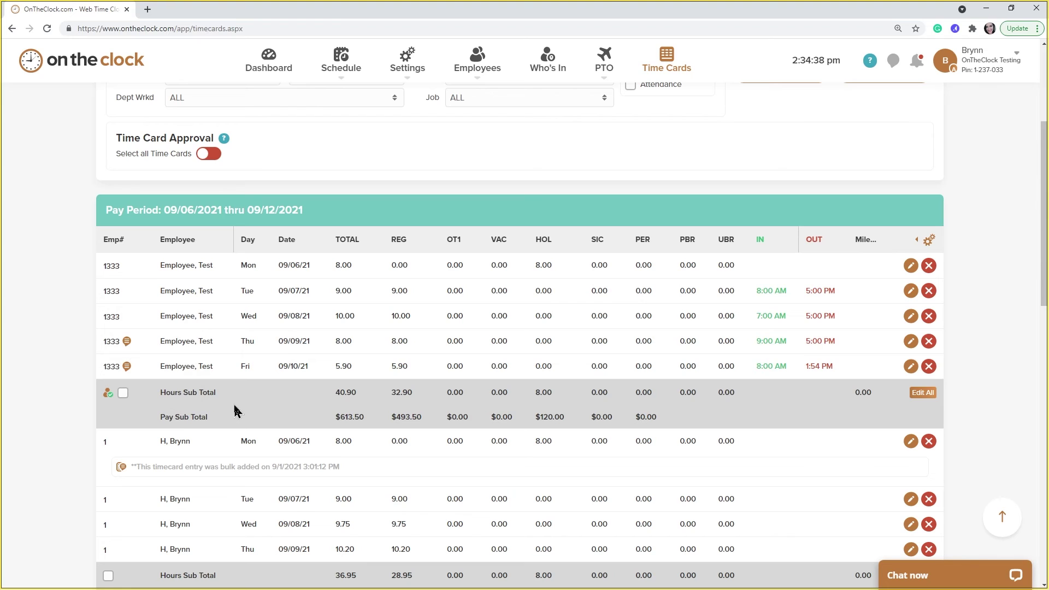
left_click_drag(162, 417, 206, 417)
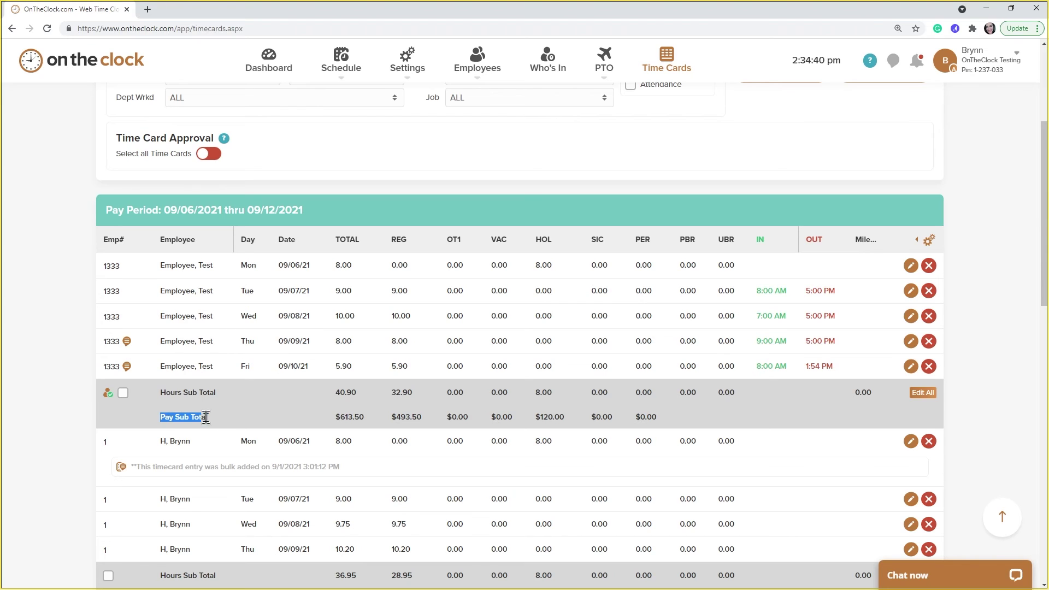
left_click(226, 421)
scroll(225, 419, "down", 1)
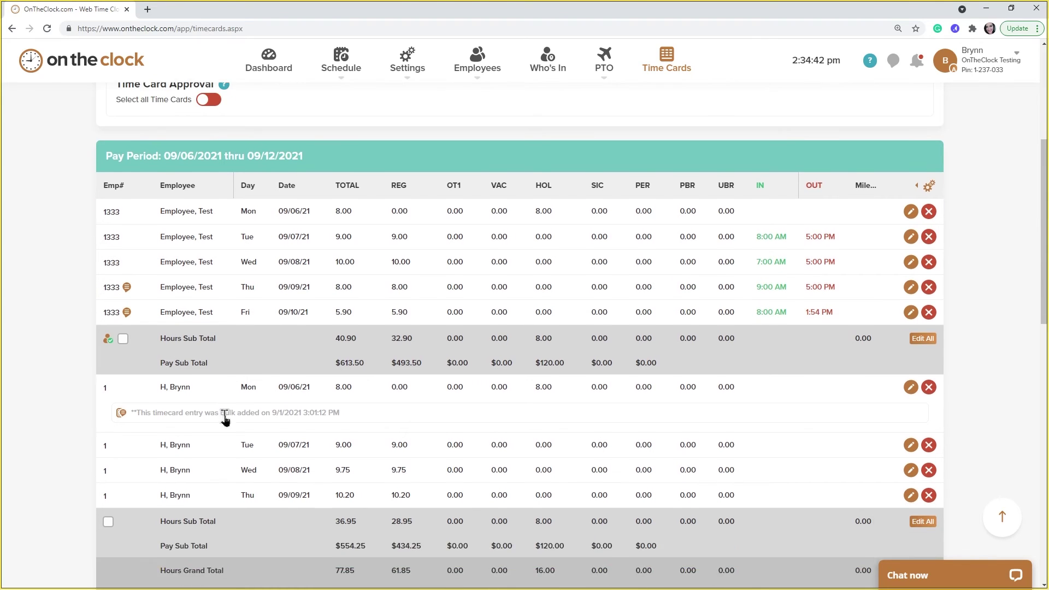
scroll(344, 364, "down", 1)
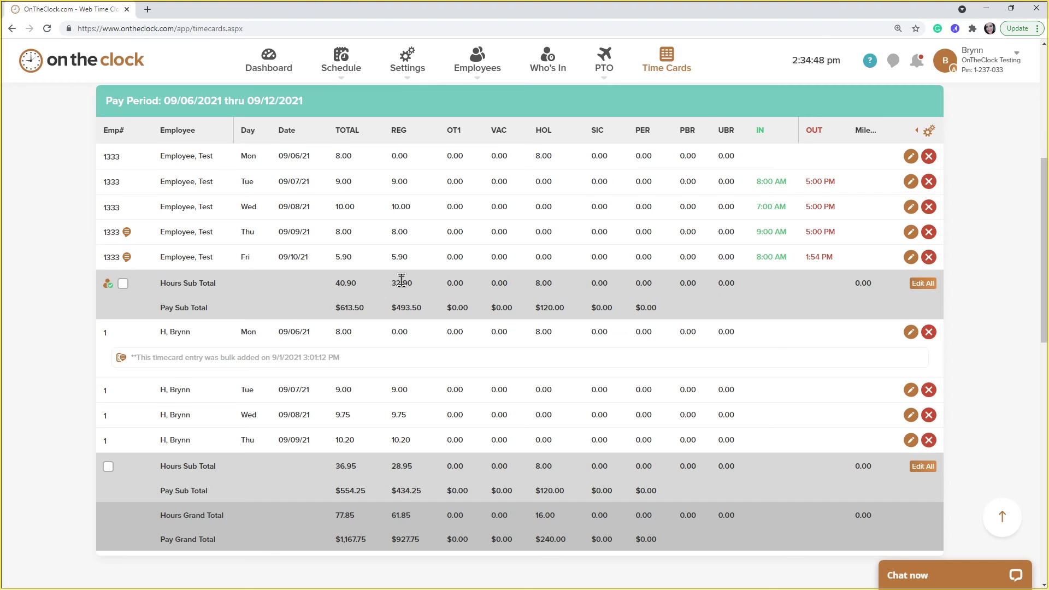
Step: Show the Punches details on the time cards again and look through the archived pay periods available in the period list
scroll(402, 281, "up", 3)
scroll(401, 288, "up", 2)
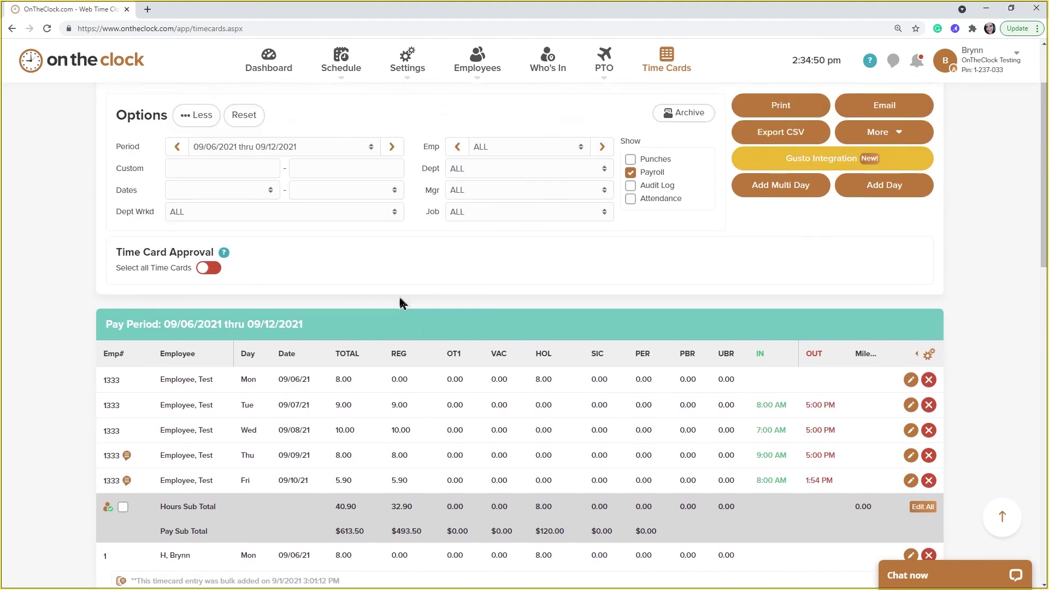
left_click(632, 213)
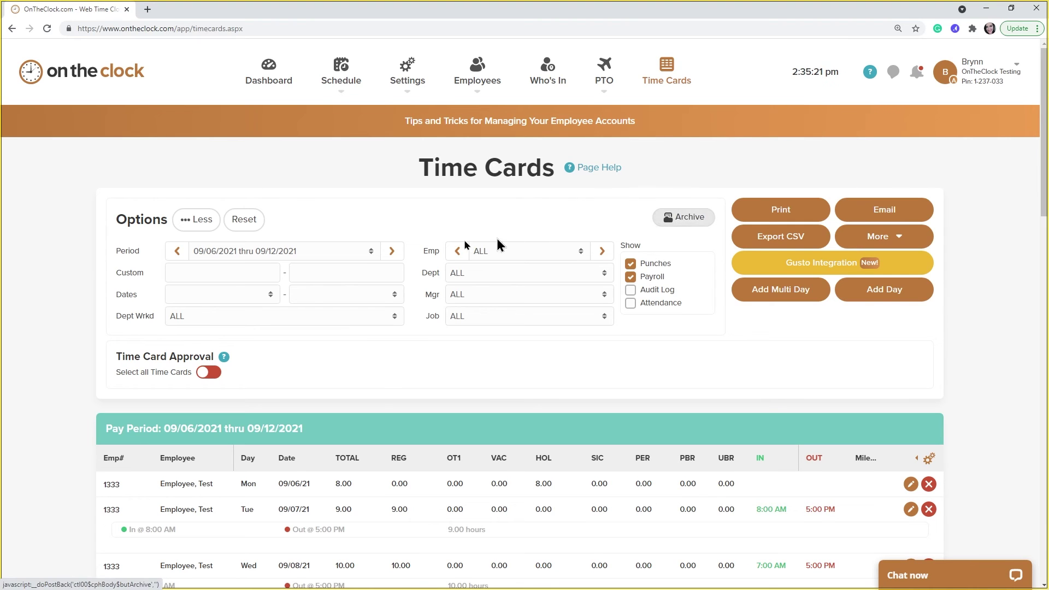
left_click(370, 252)
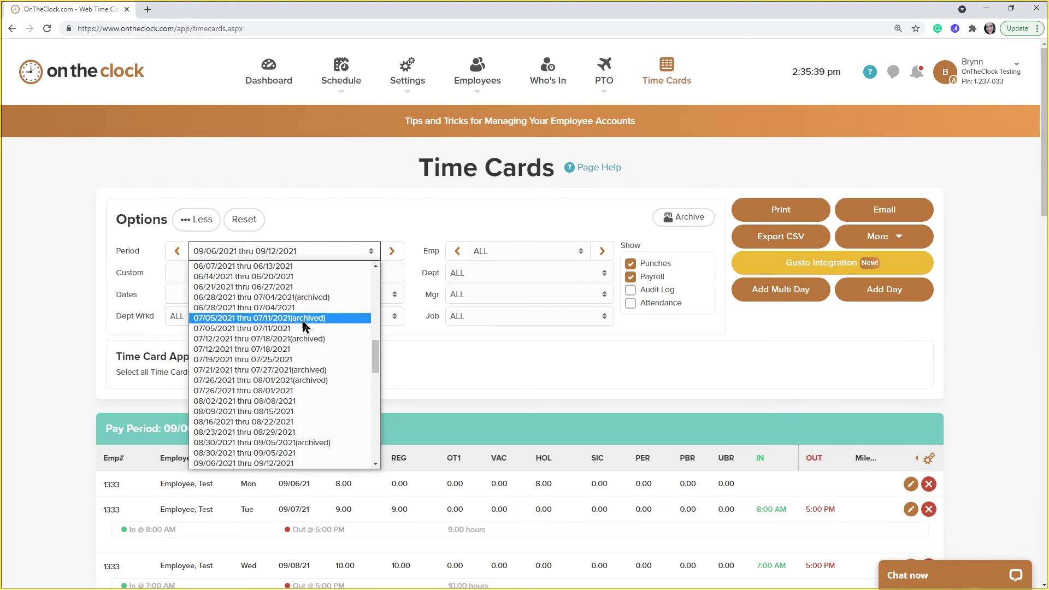
left_click(371, 158)
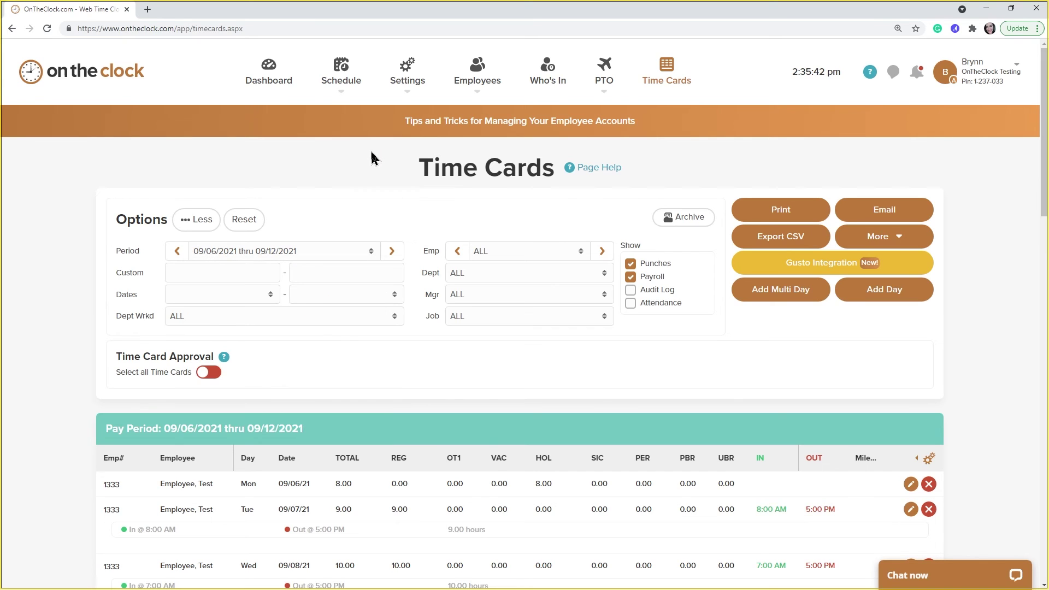
Step: Open the full employee list and bring all employee entries into view
left_click(473, 85)
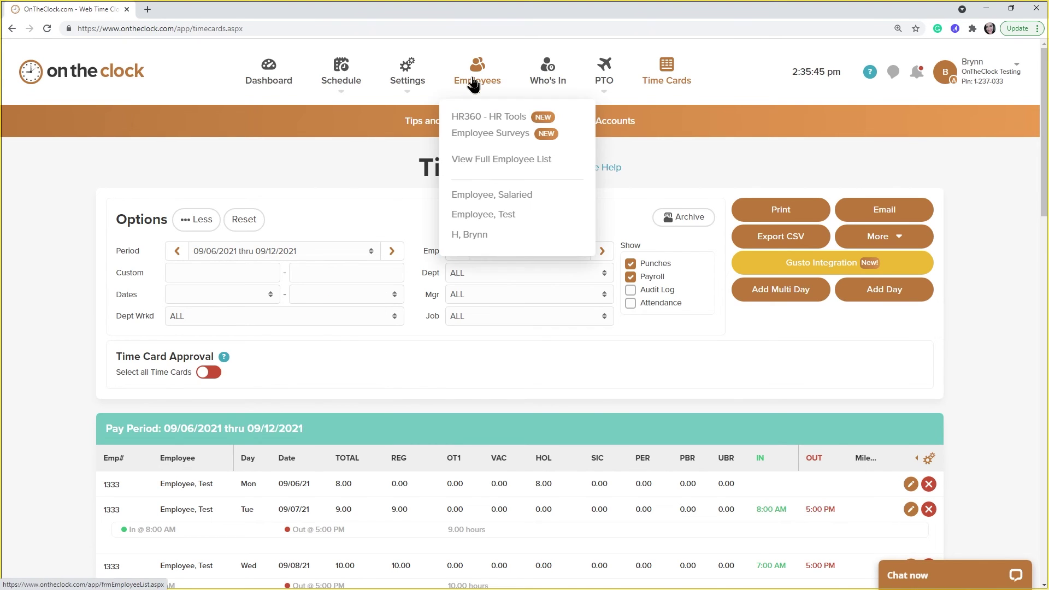
left_click(475, 159)
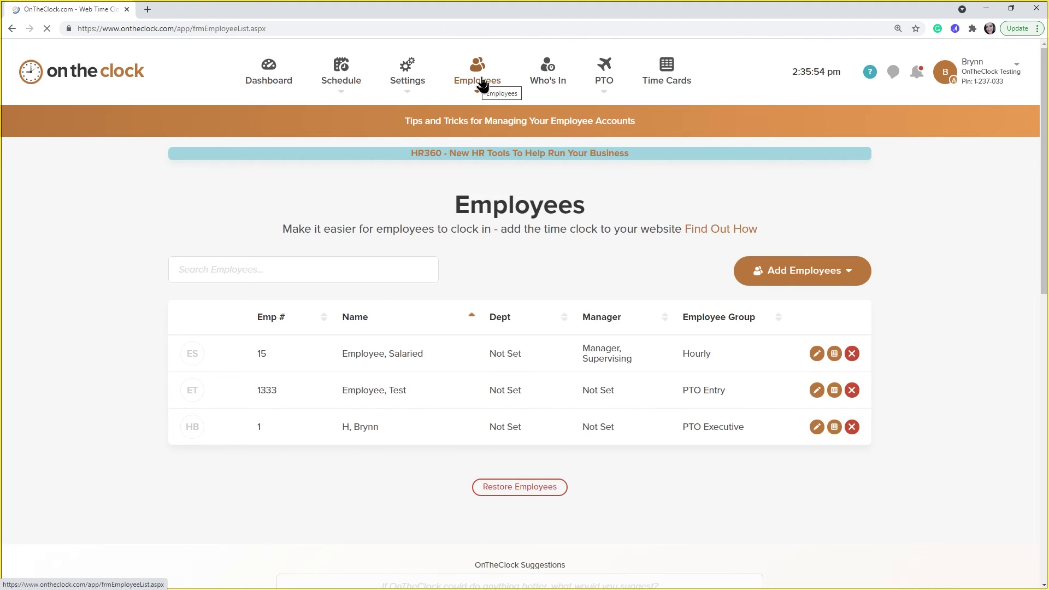
mouse_move(481, 83)
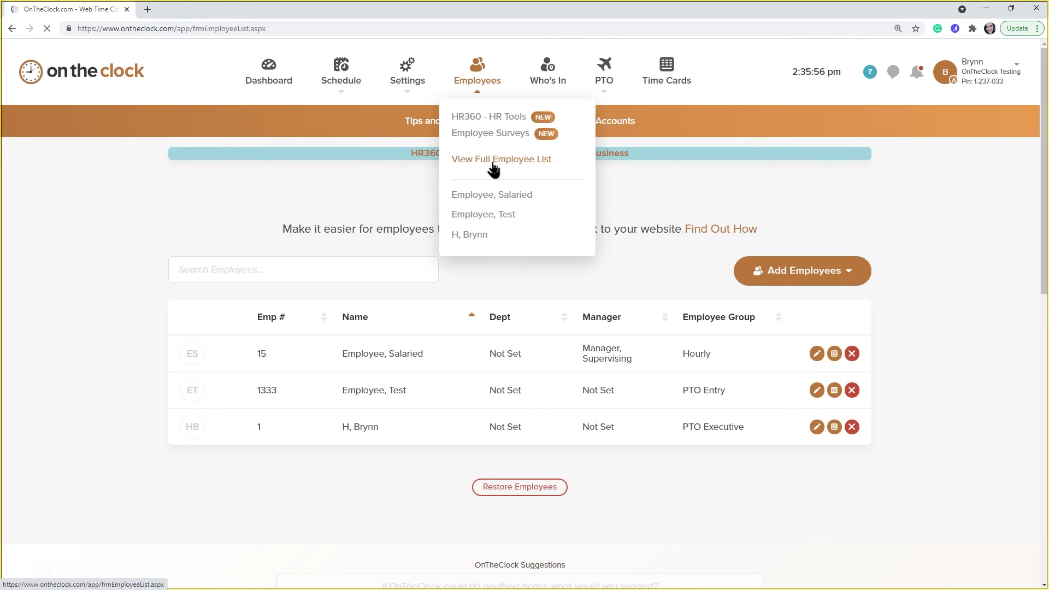
scroll(593, 365, "down", 1)
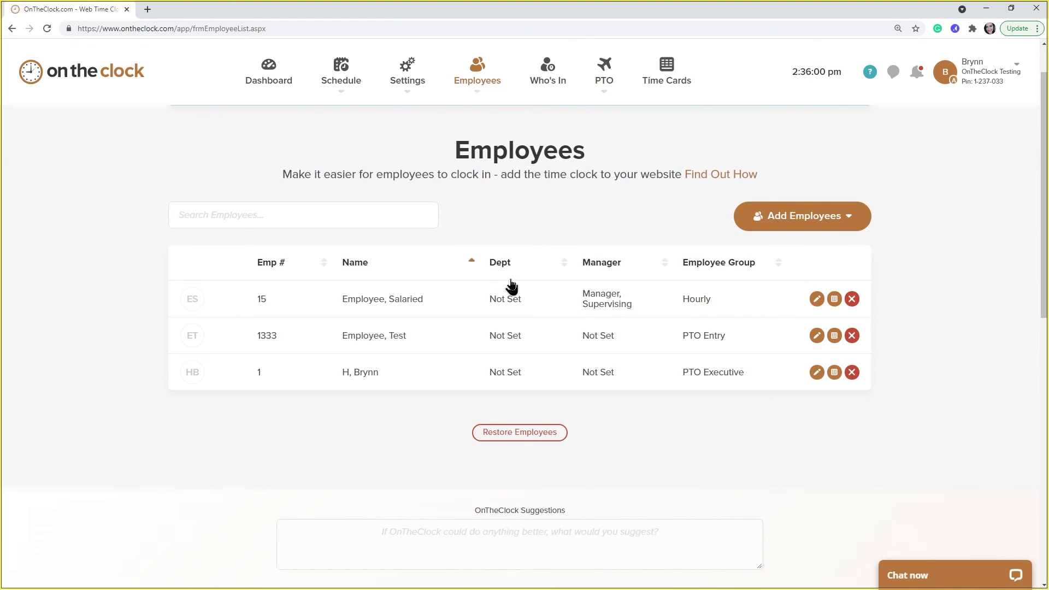
Step: Delete the Salaried Employee including future PTO entries and timecards, and restore that account from the Deleted Employees list
left_click(852, 301)
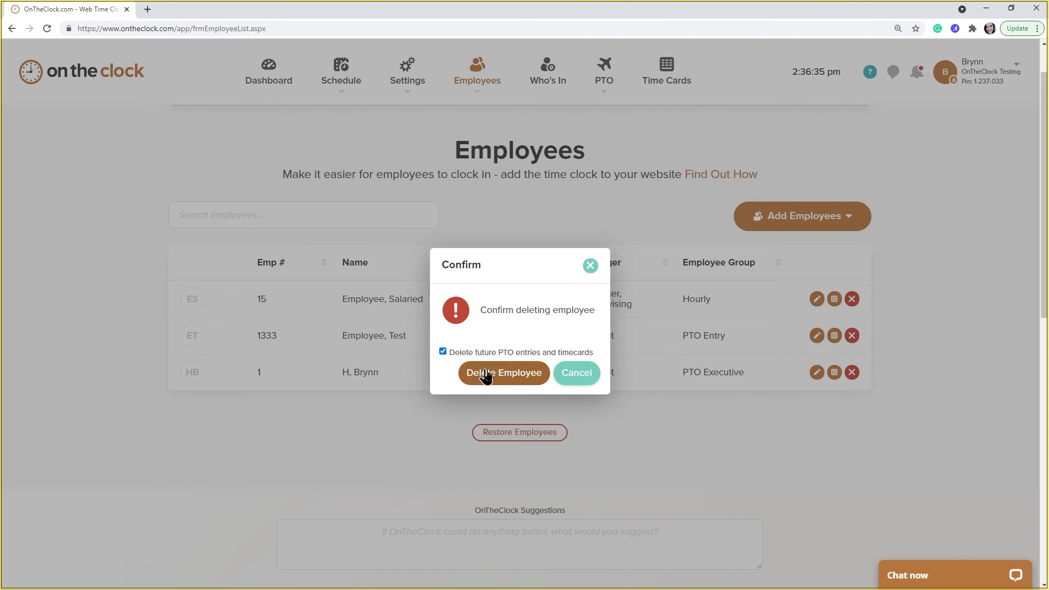
left_click(516, 377)
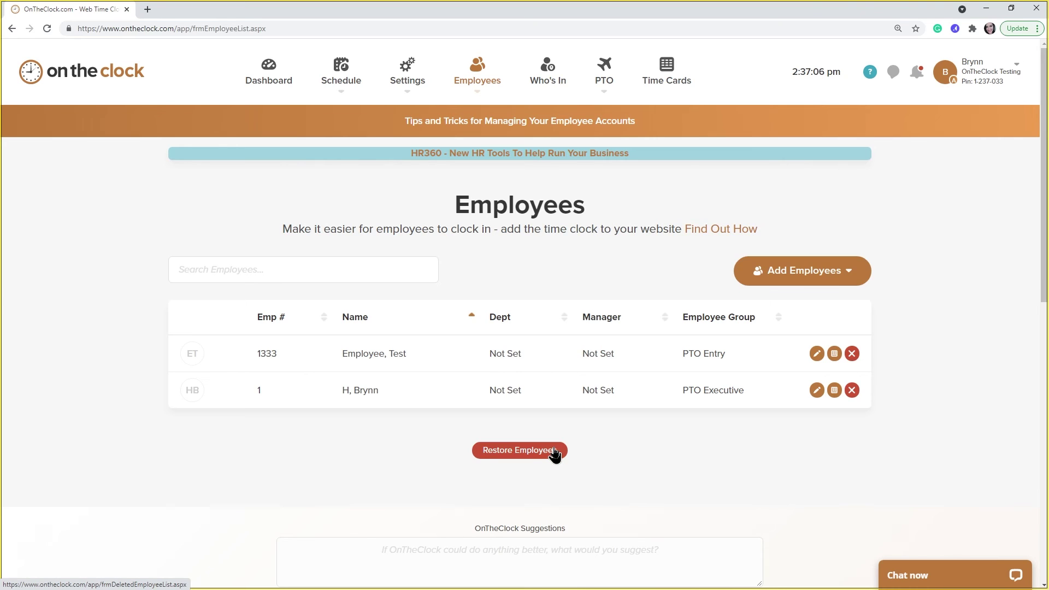
left_click(522, 451)
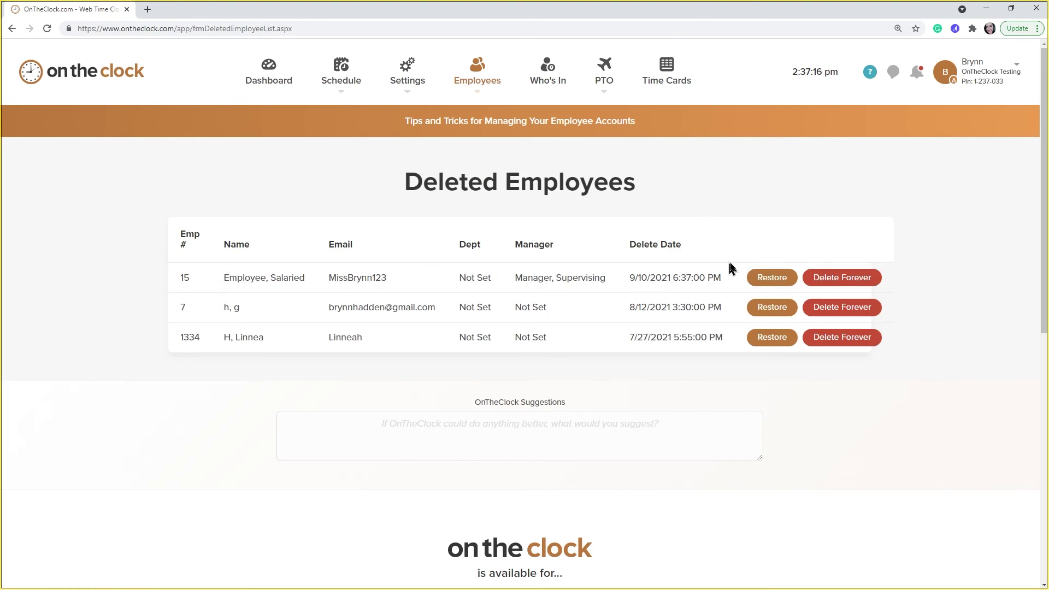
left_click(766, 279)
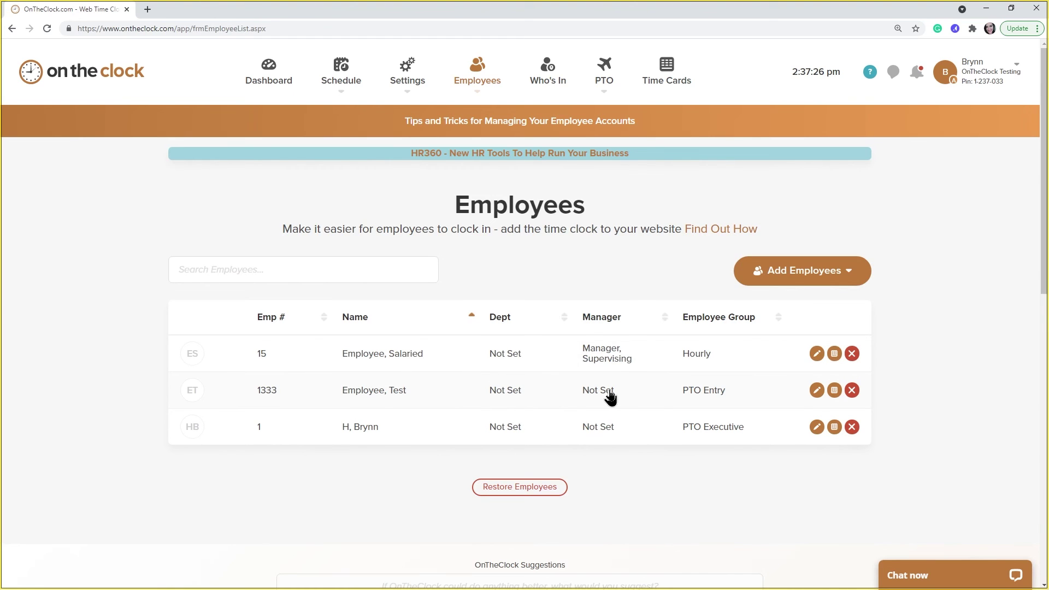
Step: Delete the Test Employee and the PTO Executive group's employee, including their future PTO entries and timecards
left_click(851, 390)
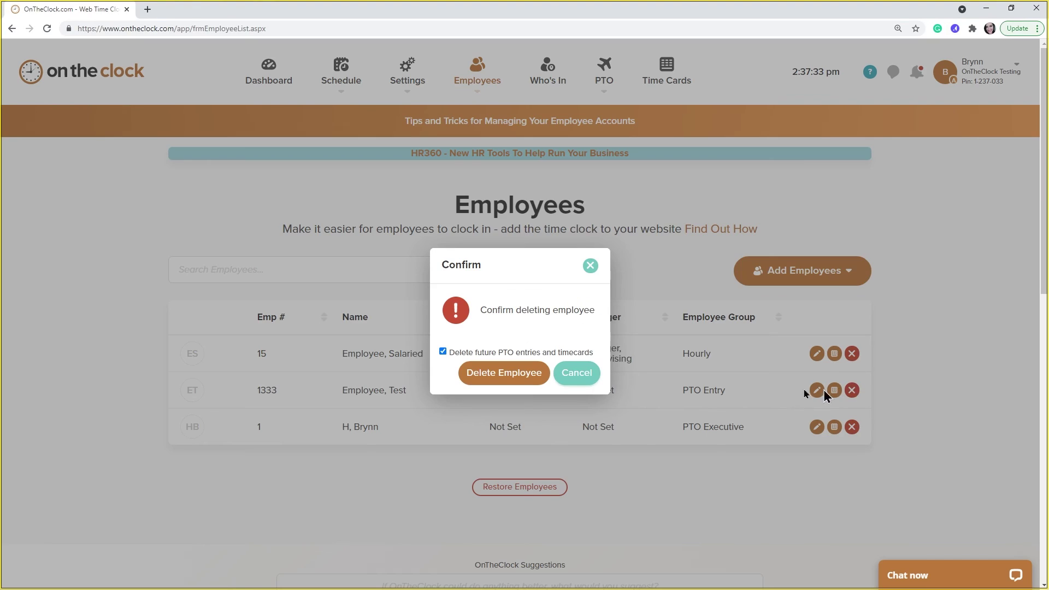
left_click(503, 373)
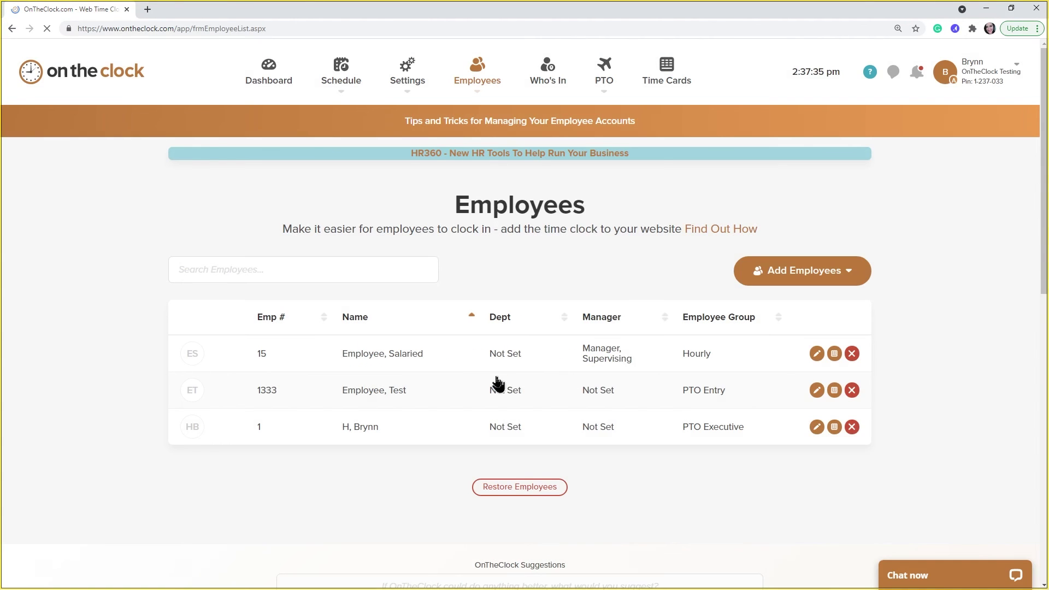
left_click(852, 390)
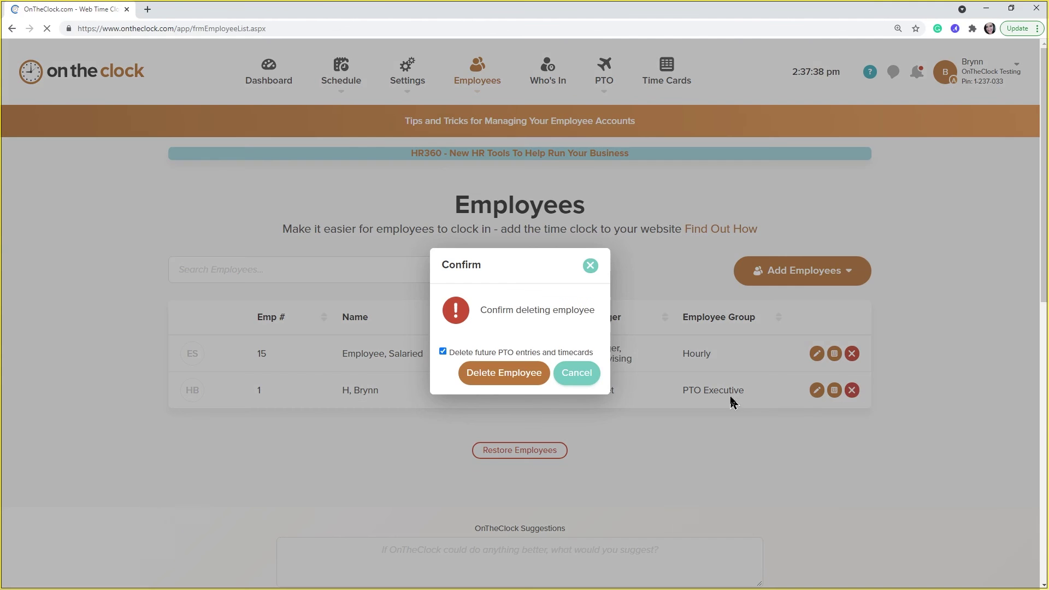
left_click(480, 382)
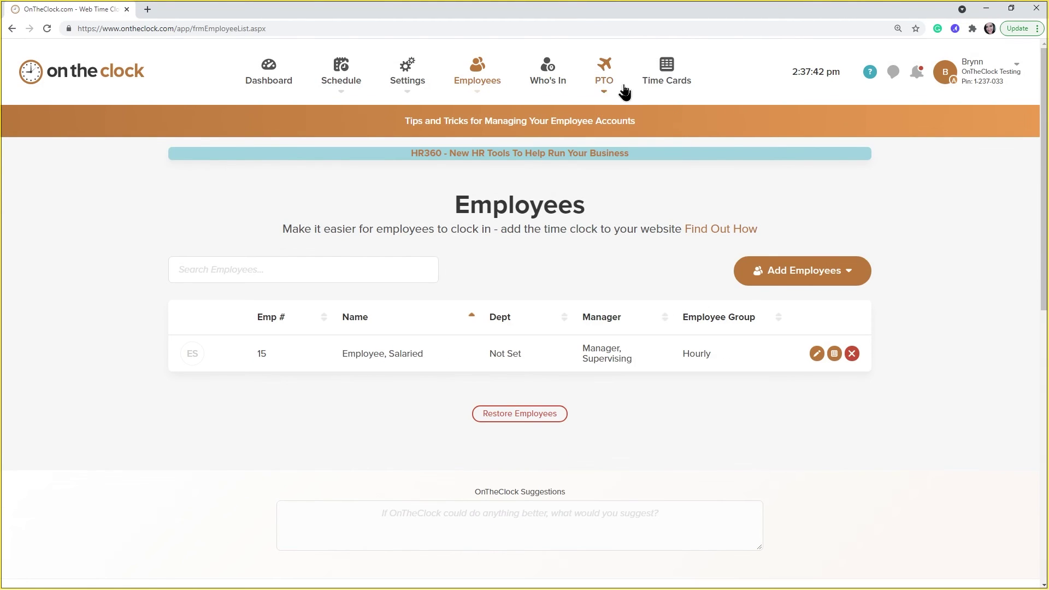
Step: Open the Time Cards and review the deleted employees' entries for the pay period 09/06/2021 thru 09/12/2021
left_click(661, 79)
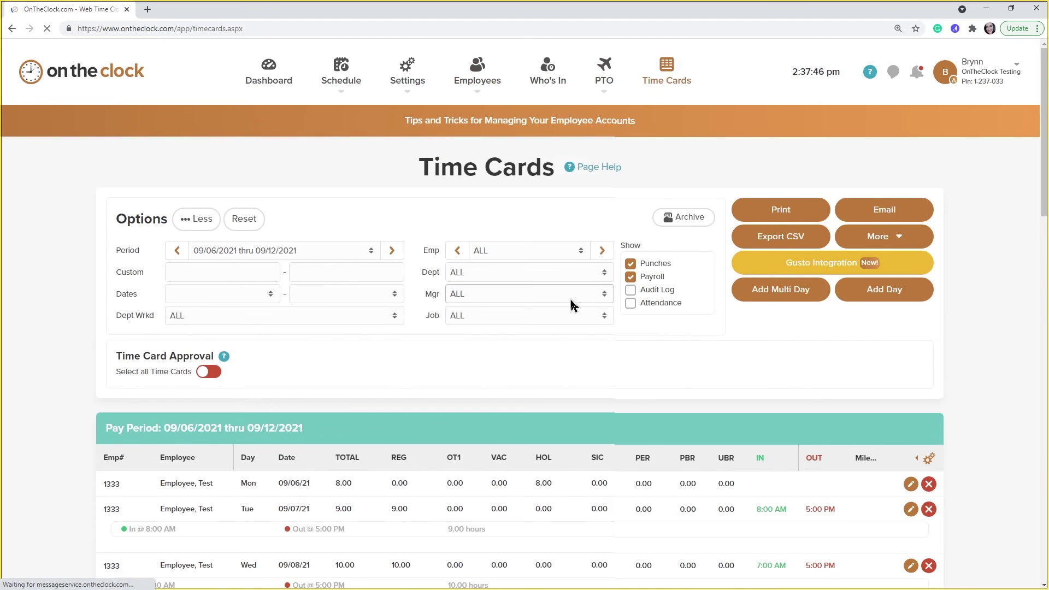
scroll(569, 306, "down", 8)
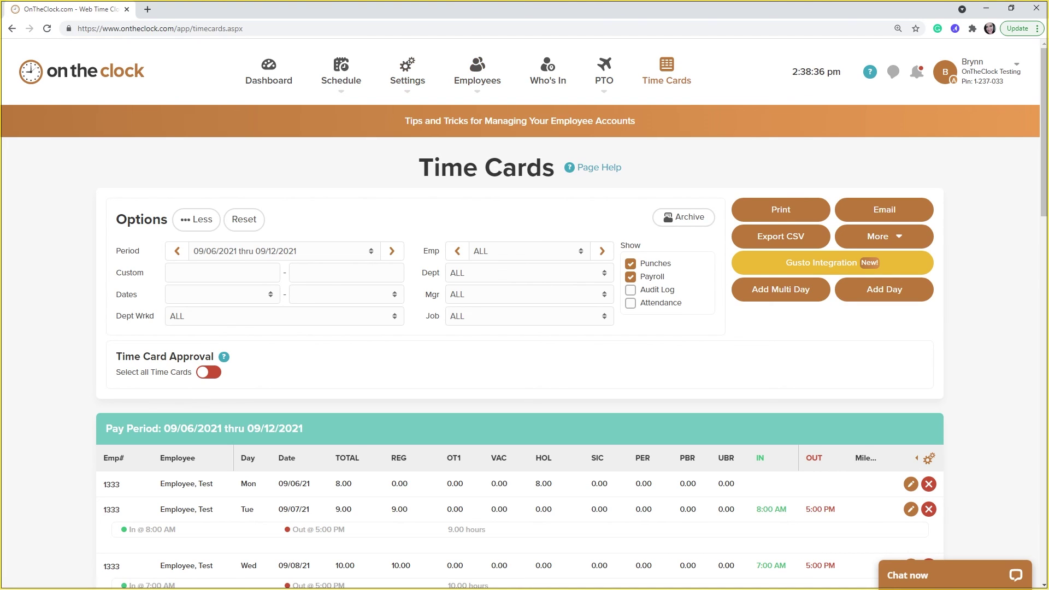
Step: Switch to the Demio webinar room and read through the attendees' messages in the public chat
key("alt+Tab")
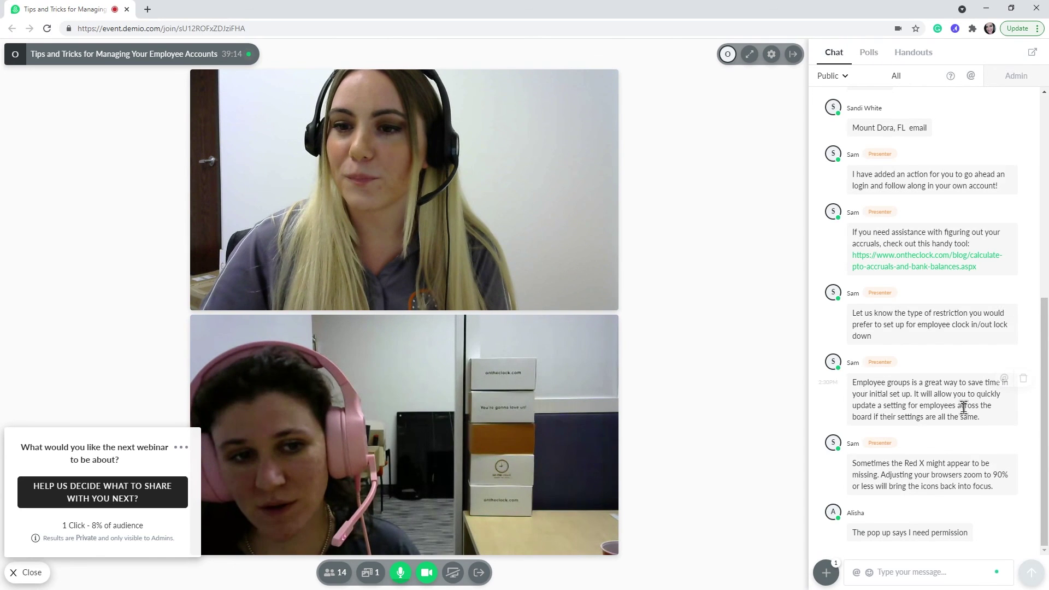
scroll(962, 345, "up", 1)
scroll(960, 339, "up", 3)
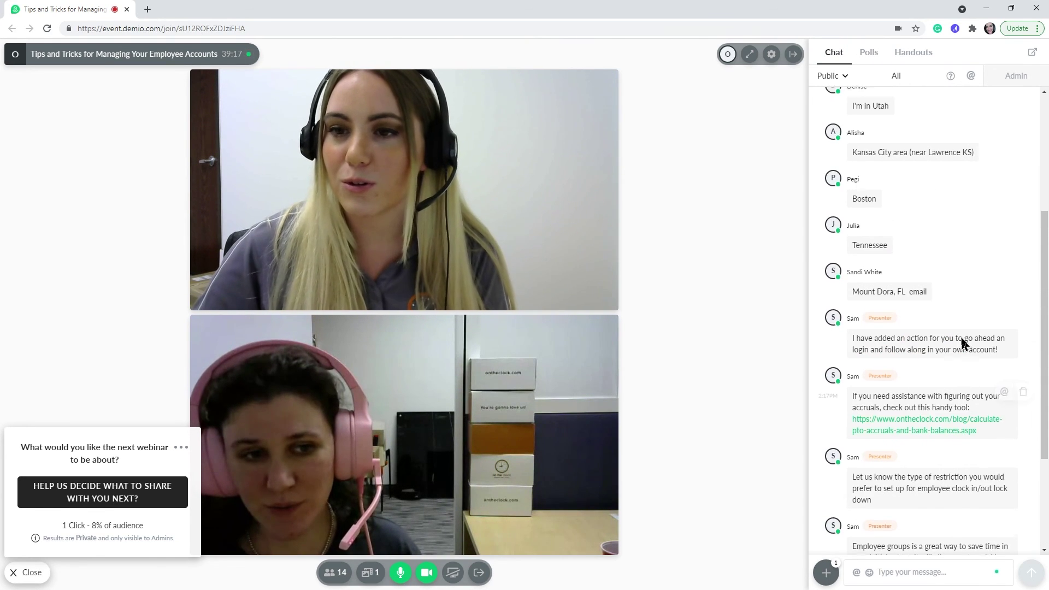
scroll(984, 328, "down", 4)
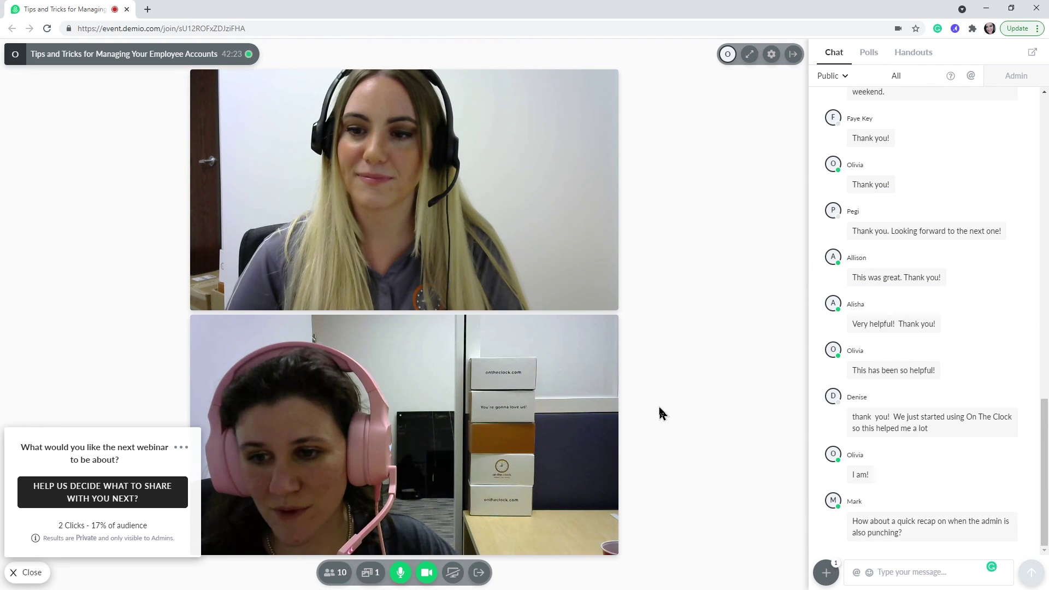